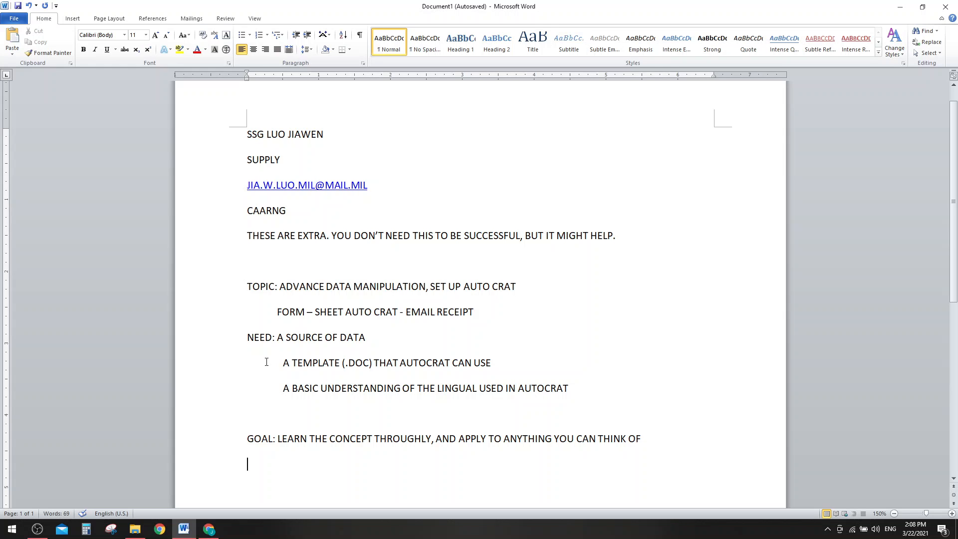
- In a maximized Chrome window, go to Google Forms and open the REQUEST, CIF APT form
{"action": "left_click", "coordinate": [208, 528]}
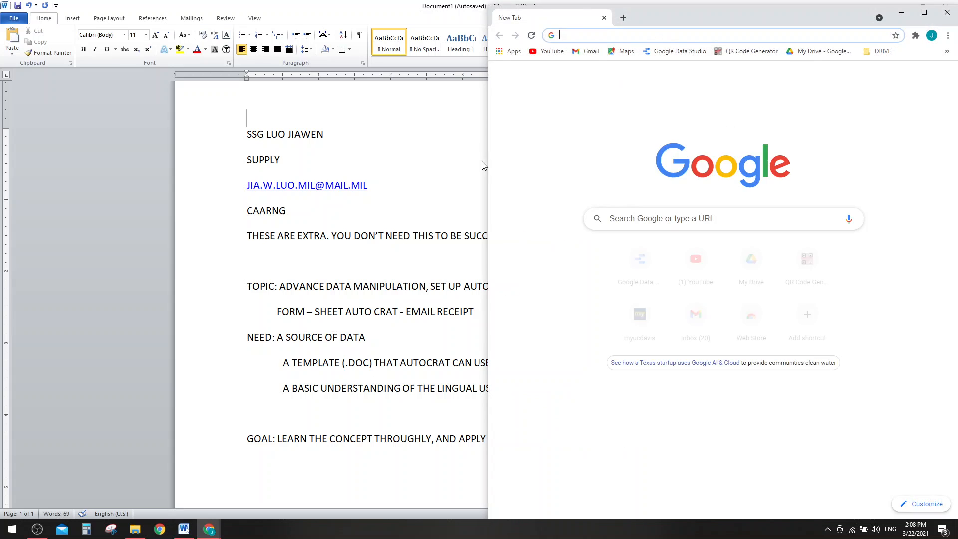
{"action": "double_click", "coordinate": [688, 16]}
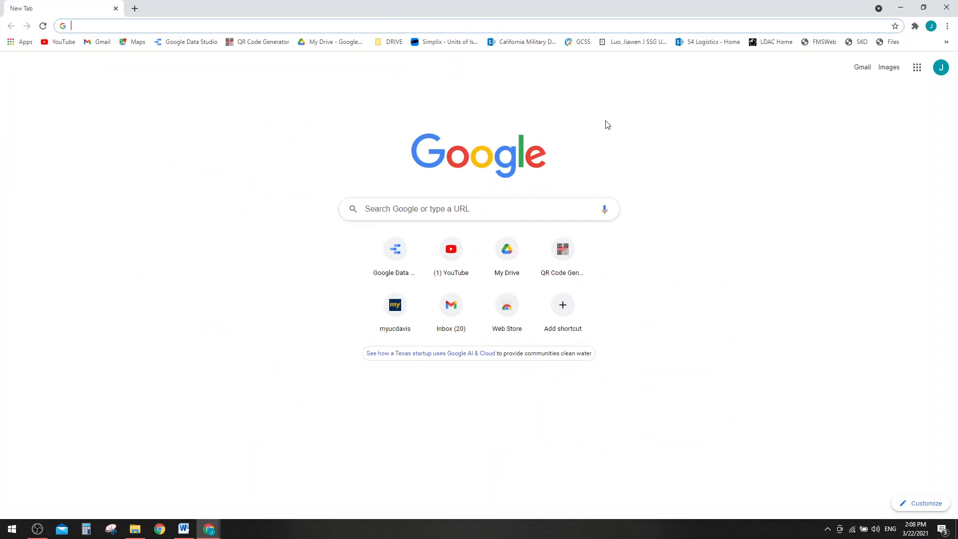
{"action": "left_click", "coordinate": [923, 74]}
{"action": "scroll", "coordinate": [900, 214], "scroll_direction": "down", "scroll_amount": 8}
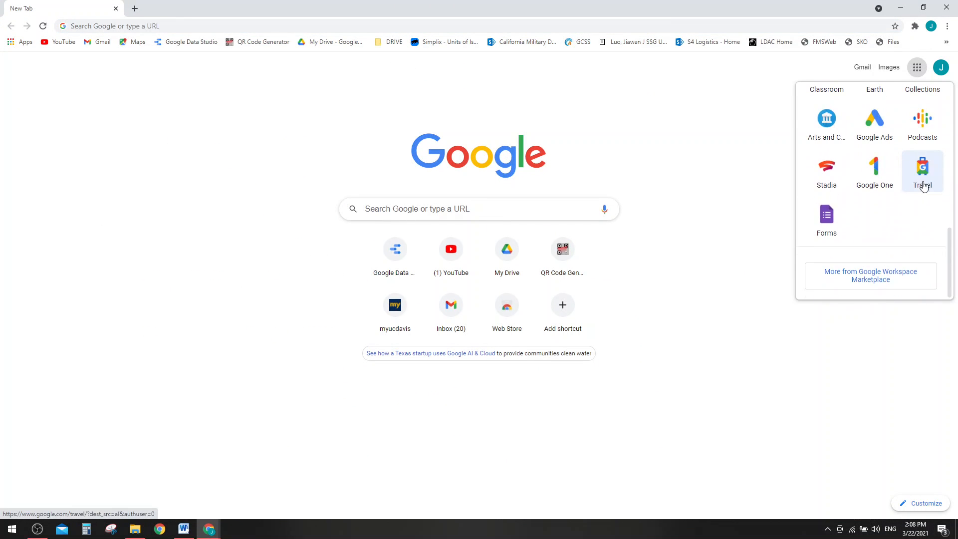
{"action": "scroll", "coordinate": [921, 165], "scroll_direction": "up", "scroll_amount": 3}
{"action": "scroll", "coordinate": [923, 151], "scroll_direction": "up", "scroll_amount": 5}
{"action": "scroll", "coordinate": [921, 150], "scroll_direction": "down", "scroll_amount": 8}
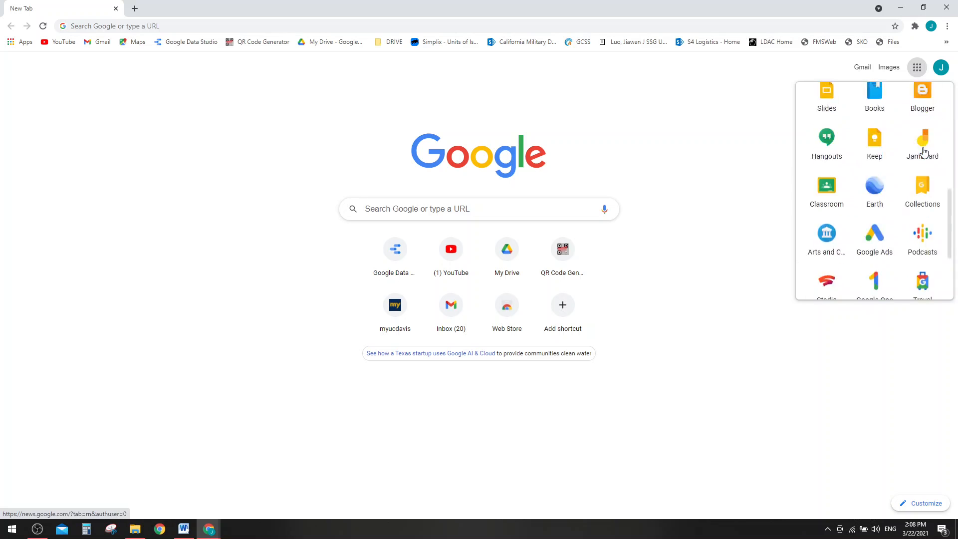
{"action": "scroll", "coordinate": [925, 175], "scroll_direction": "up", "scroll_amount": 3}
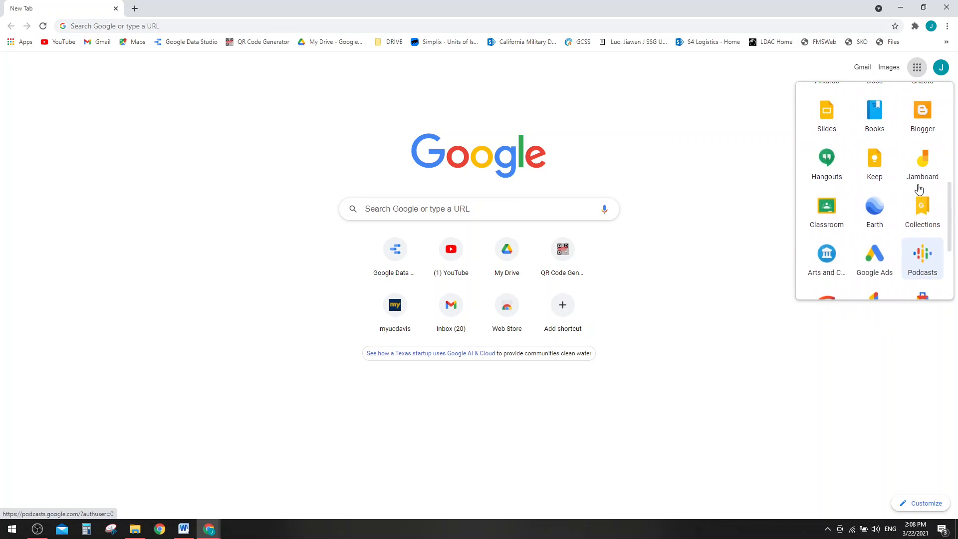
{"action": "scroll", "coordinate": [922, 129], "scroll_direction": "up", "scroll_amount": 1}
{"action": "scroll", "coordinate": [921, 128], "scroll_direction": "down", "scroll_amount": 4}
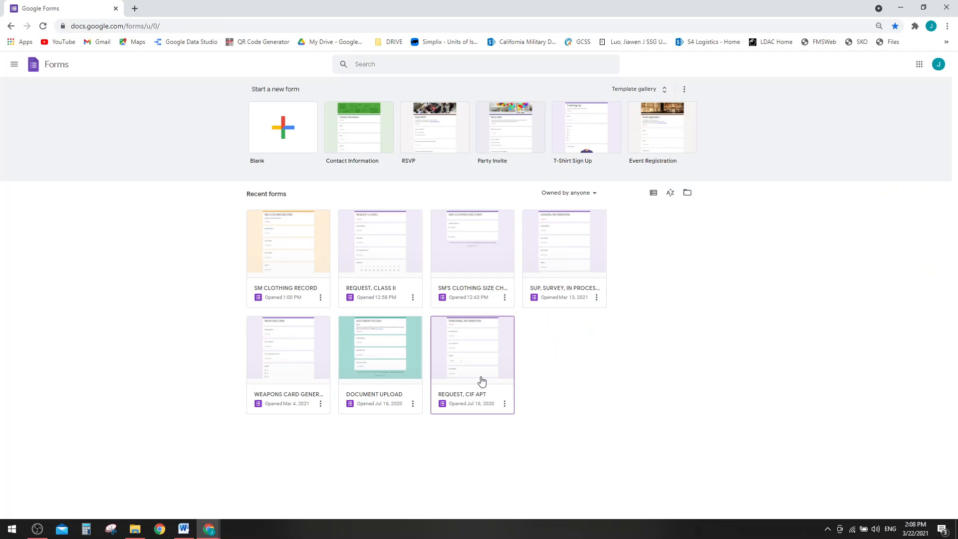
{"action": "left_click", "coordinate": [455, 366]}
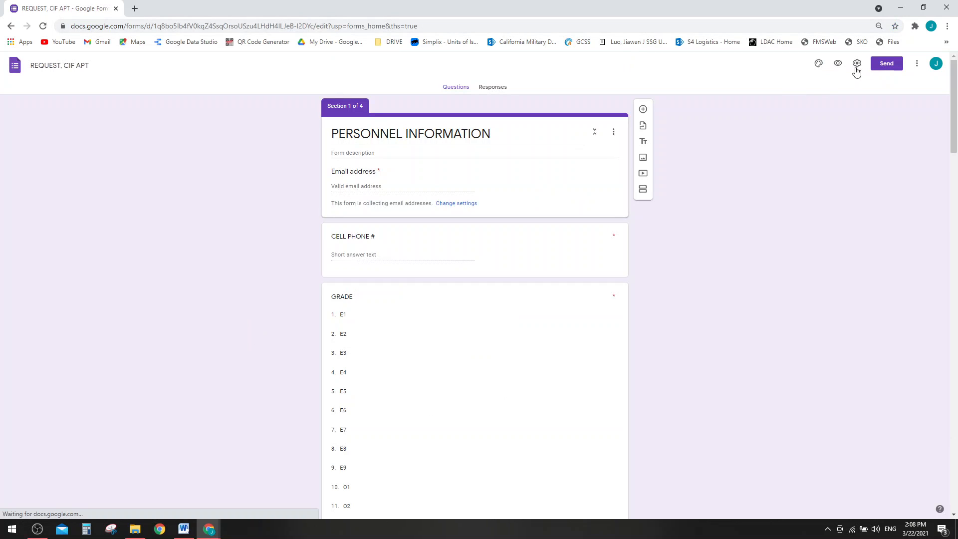
- Preview the form and enter the respondent's email address and cell phone number
{"action": "left_click", "coordinate": [837, 64]}
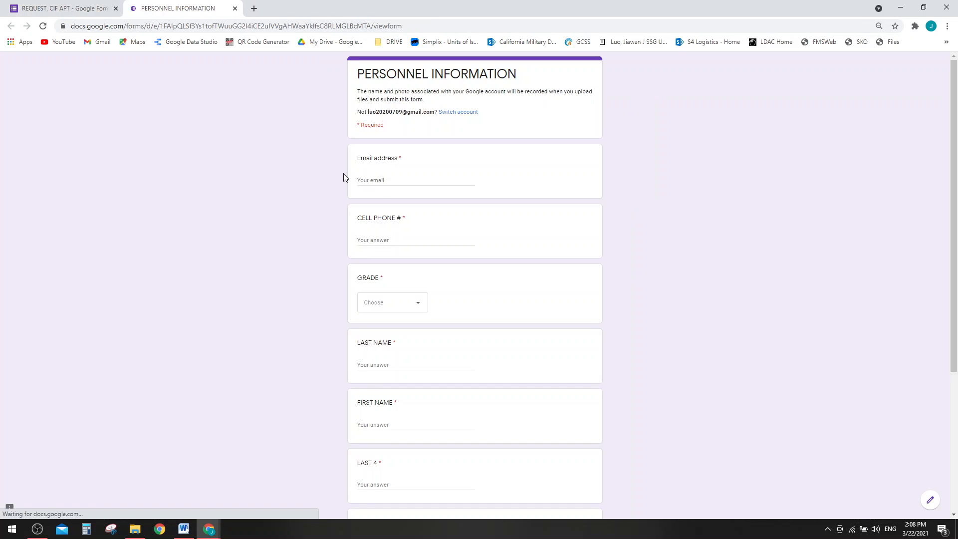
{"action": "left_click", "coordinate": [391, 177]}
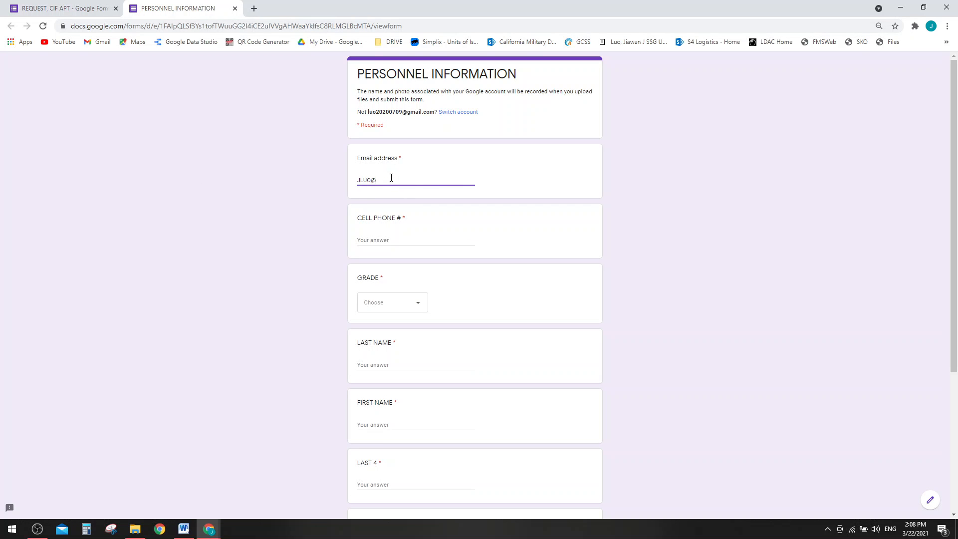
{"action": "key", "text": "Tab"}
{"action": "type", "text": "5"}
{"action": "key", "text": "BackSpace"}
- Set the grade to E2 and fill in the respondent's last and first name
{"action": "left_click", "coordinate": [398, 305]}
{"action": "left_click", "coordinate": [381, 334]}
{"action": "left_click", "coordinate": [368, 305]}
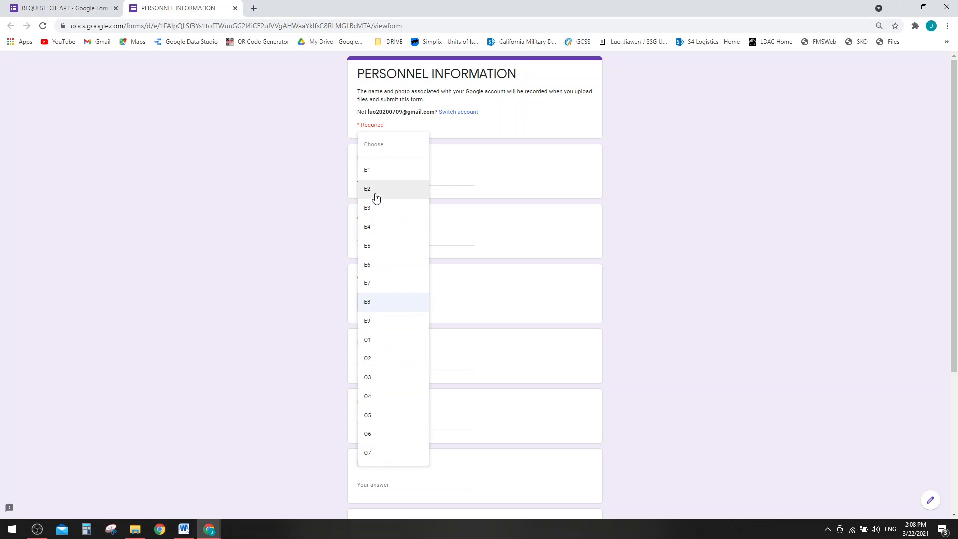
{"action": "left_click", "coordinate": [375, 198]}
{"action": "scroll", "coordinate": [514, 295], "scroll_direction": "down", "scroll_amount": 4}
{"action": "left_click", "coordinate": [393, 170]}
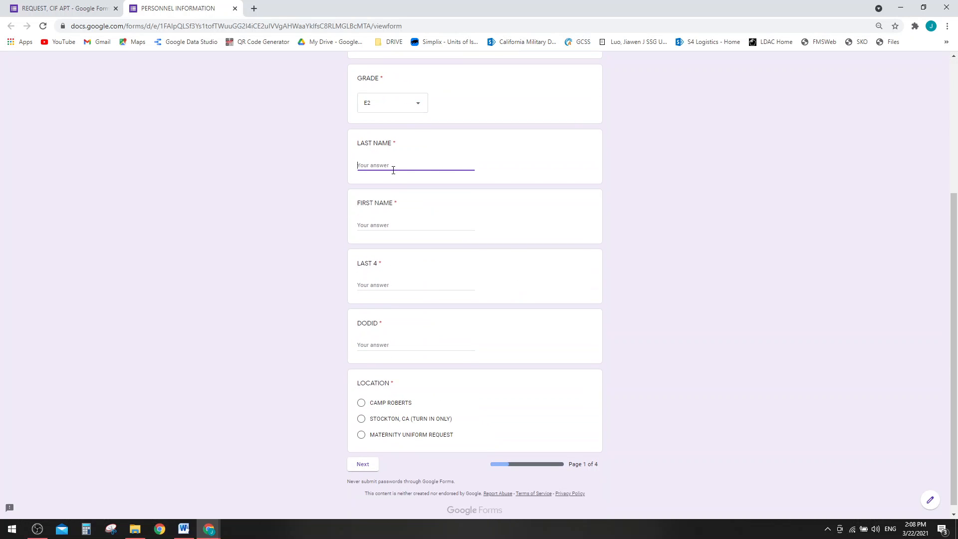
{"action": "key", "text": "Tab"}
- Enter the last-4 and DODID numbers and choose STOCKTON, CA (TURN IN ONLY) as location
{"action": "left_click", "coordinate": [397, 282]}
{"action": "type", "text": "1232"}
{"action": "left_click", "coordinate": [381, 344]}
{"action": "type", "text": "1232"}
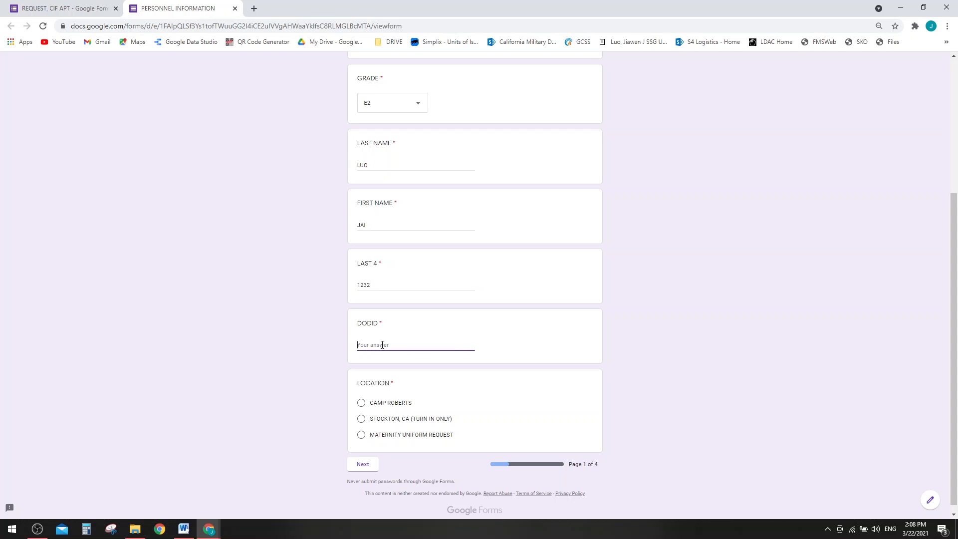
{"action": "type", "text": "222222"}
{"action": "left_click", "coordinate": [376, 419]}
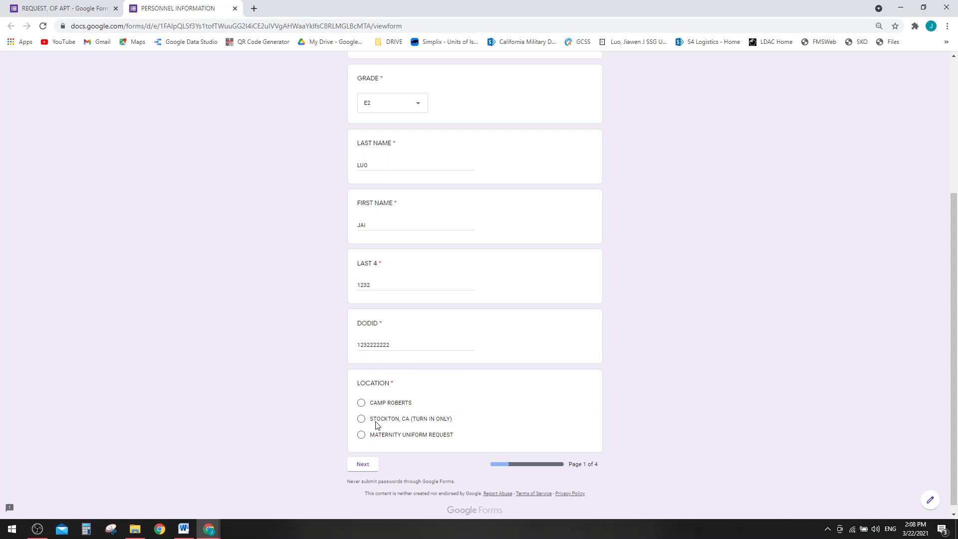
{"action": "left_click", "coordinate": [364, 463]}
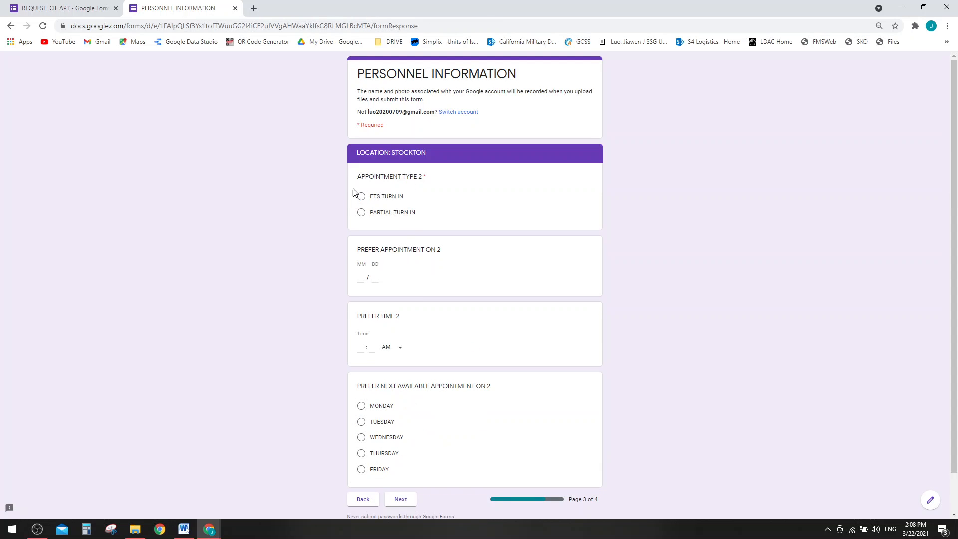
- Request an ETS TURN IN on 03/23 at 11:00, next available TUESDAY, and submit
{"action": "left_click", "coordinate": [362, 197]}
{"action": "left_click", "coordinate": [360, 278]}
{"action": "type", "text": "0323"}
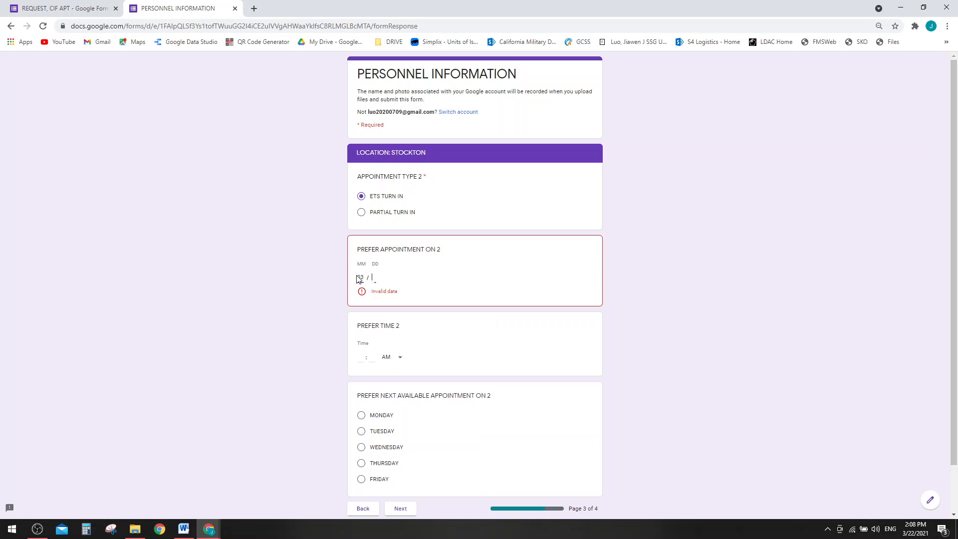
{"action": "scroll", "coordinate": [355, 307], "scroll_direction": "down", "scroll_amount": 1}
{"action": "left_click", "coordinate": [361, 307]}
{"action": "type", "text": "11:0"}
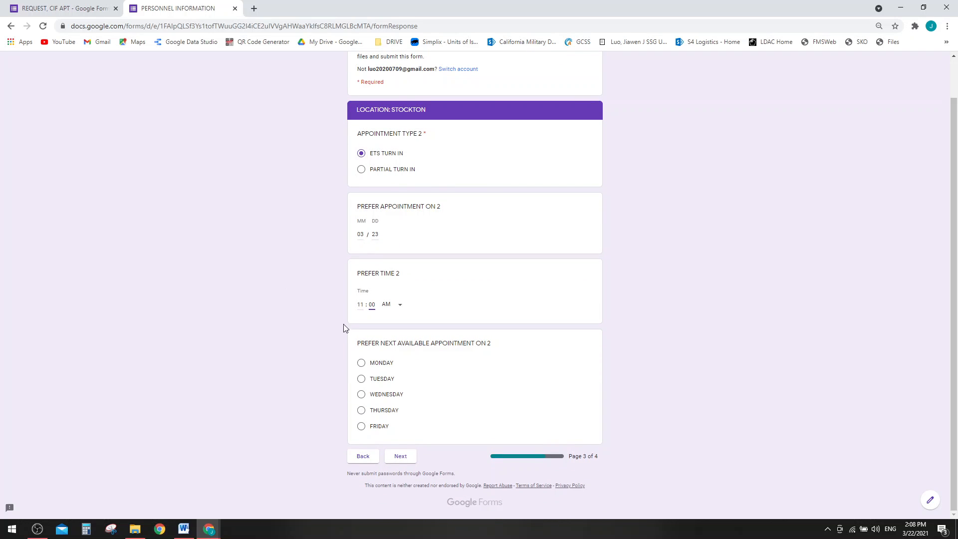
{"action": "left_click", "coordinate": [362, 379]}
{"action": "left_click", "coordinate": [395, 471]}
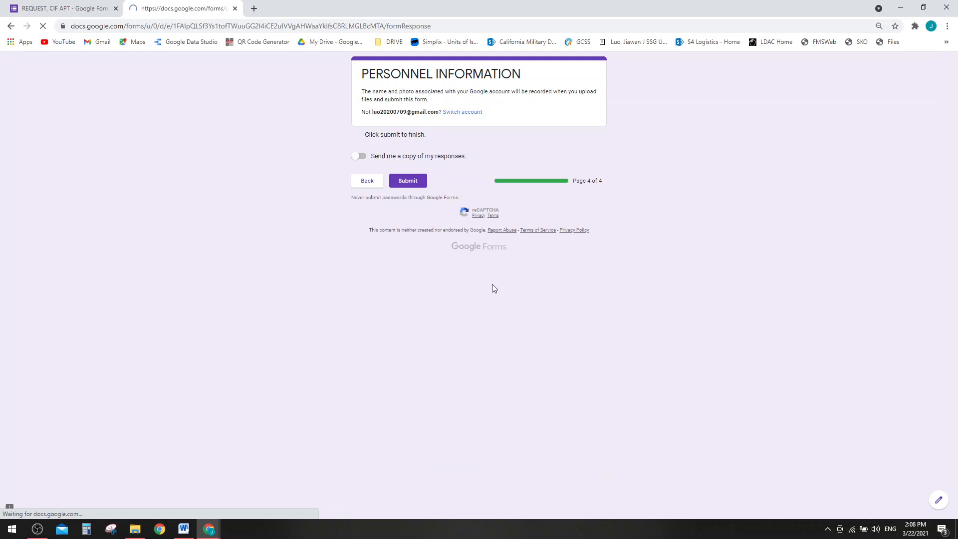
{"action": "left_click", "coordinate": [410, 186]}
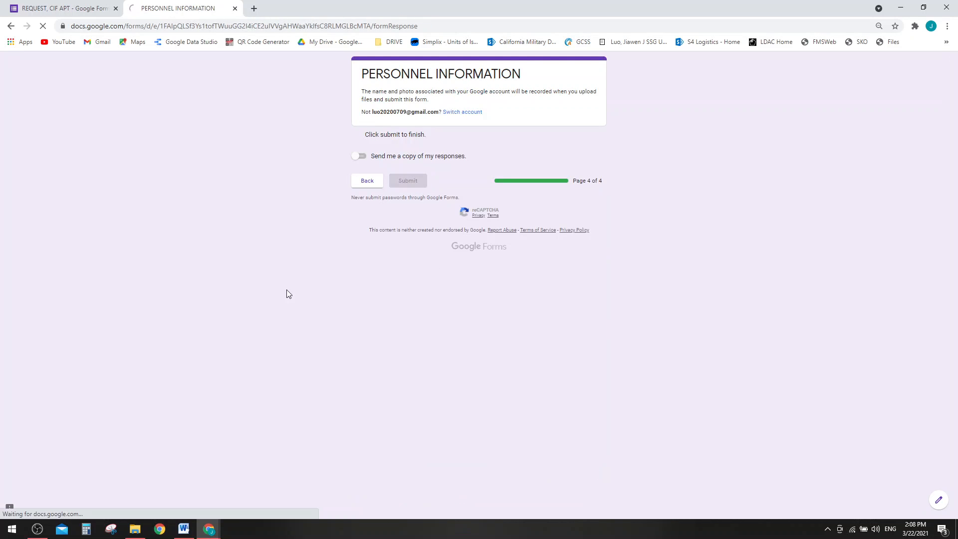
- In a new tab, go to my.ucdavis.edu and sign in with saved credentials
{"action": "left_click", "coordinate": [254, 9]}
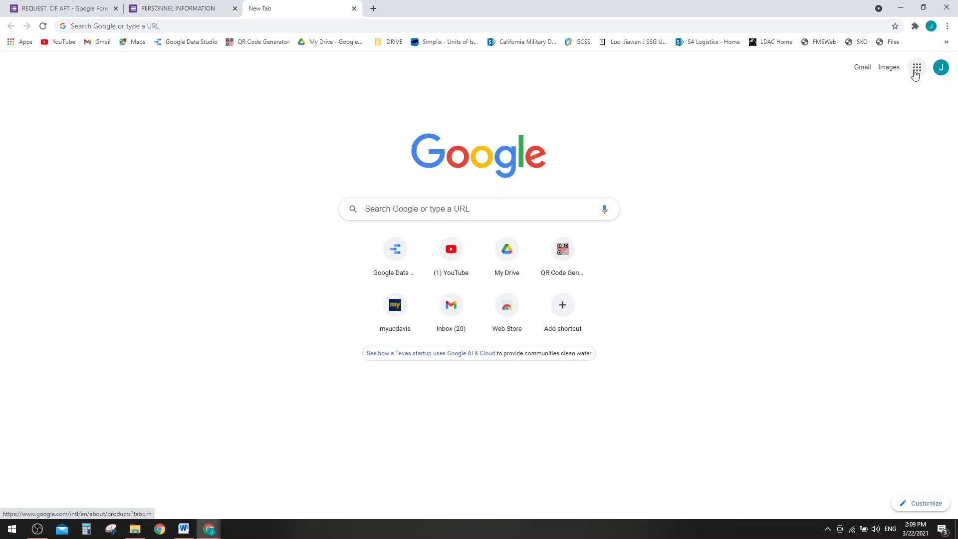
{"action": "left_click", "coordinate": [916, 68]}
{"action": "left_click", "coordinate": [711, 153]}
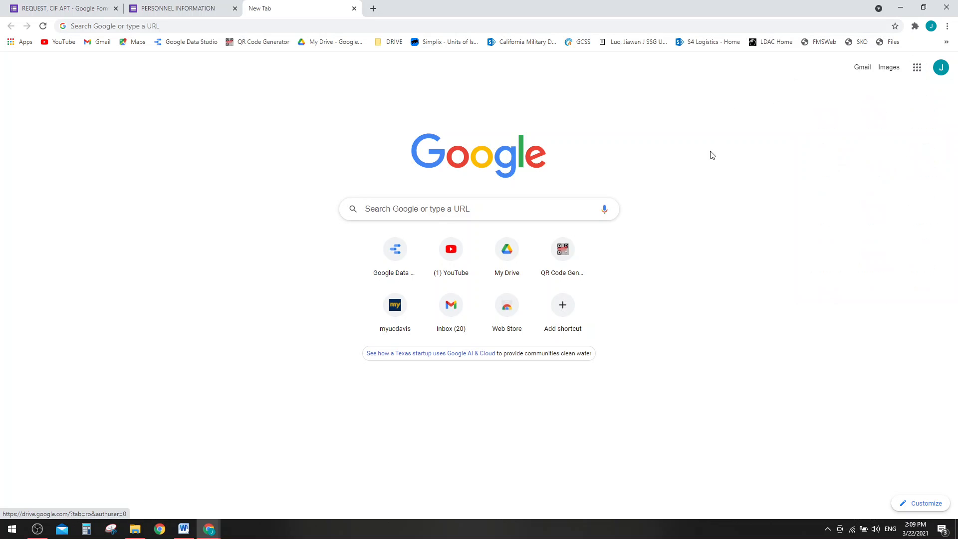
{"action": "left_click", "coordinate": [500, 32]}
{"action": "type", "text": "my.ucdavis.edu"}
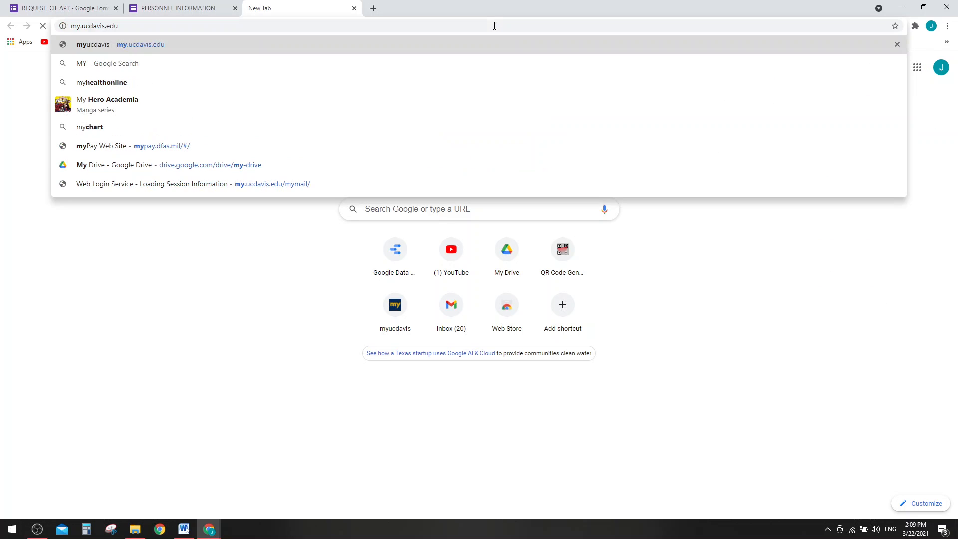
{"action": "key", "text": "Return"}
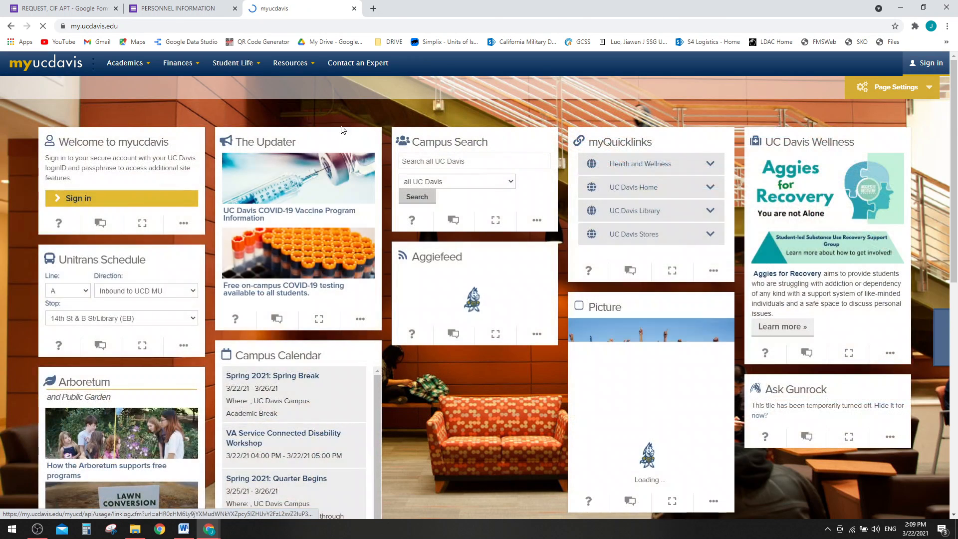
{"action": "left_click", "coordinate": [943, 71]}
{"action": "left_click", "coordinate": [430, 234]}
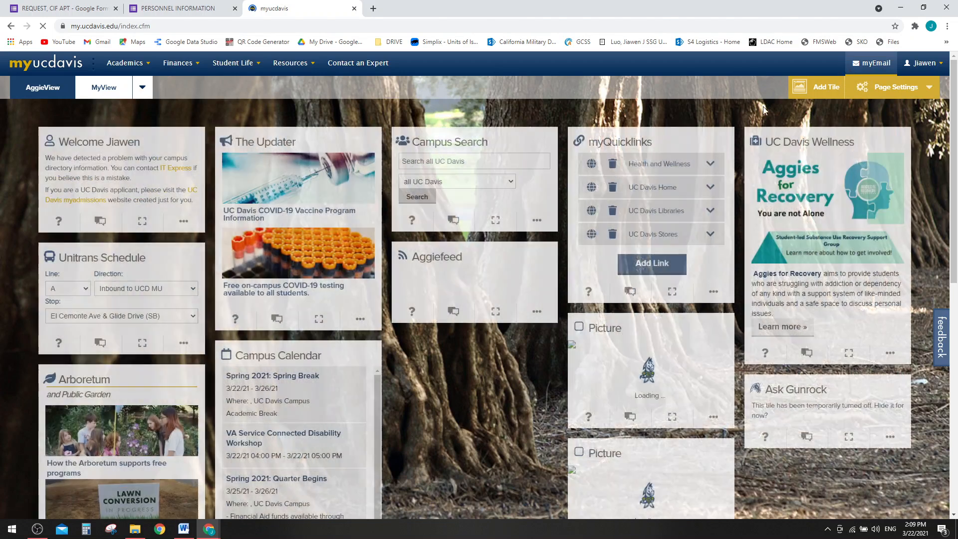
- Open the newest CIF APT request email, view its PDF memo, then follow the Data Studio link
{"action": "left_click", "coordinate": [871, 63]}
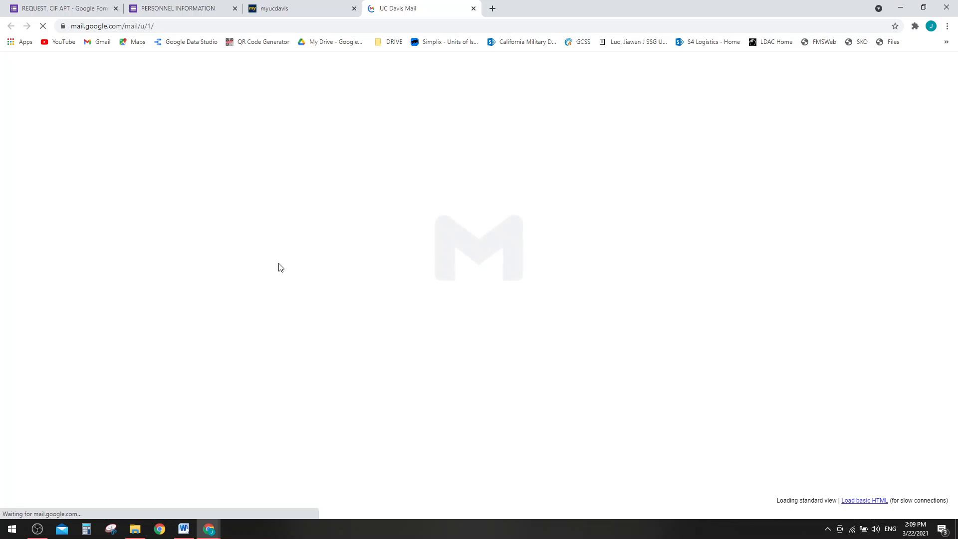
{"action": "left_click", "coordinate": [231, 149]}
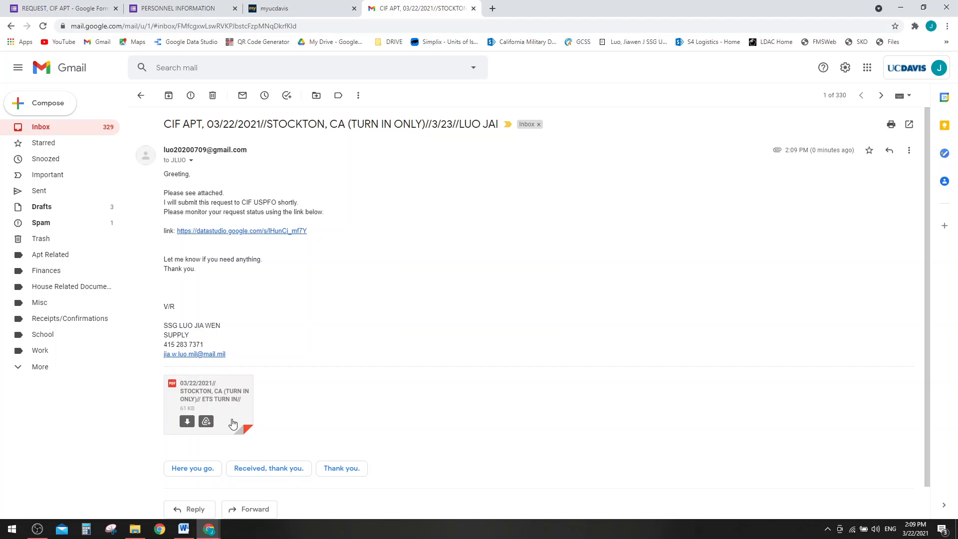
{"action": "left_click", "coordinate": [231, 405]}
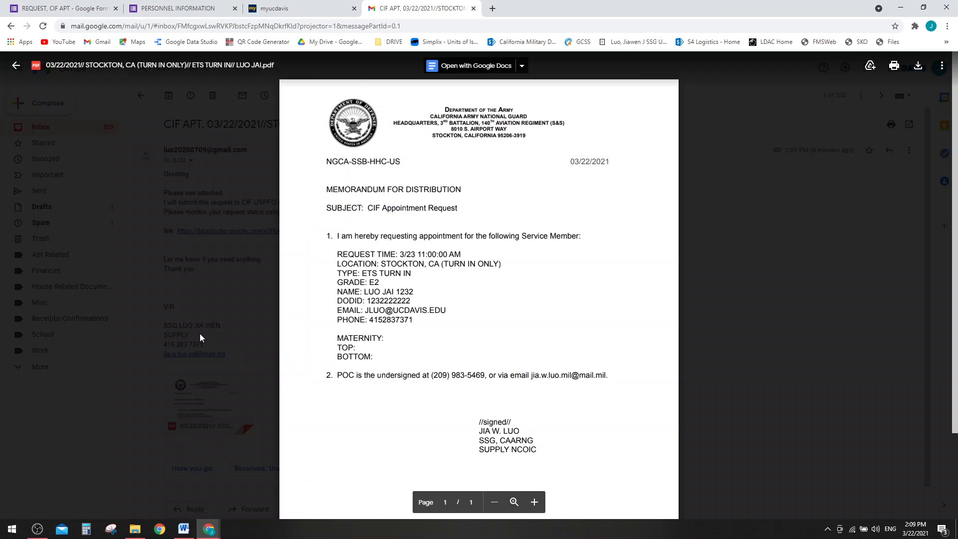
{"action": "left_click", "coordinate": [188, 289]}
{"action": "left_click", "coordinate": [228, 232]}
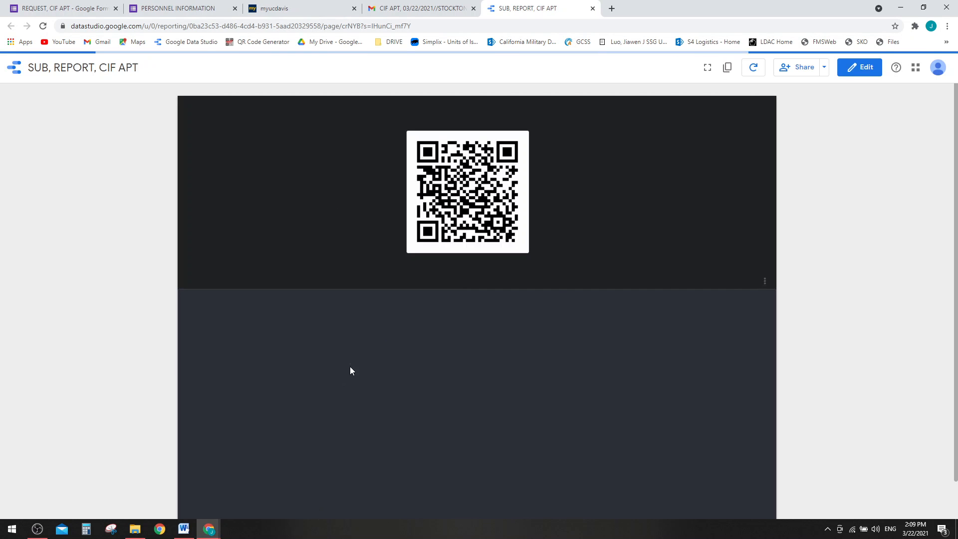
- Close the email, Data Studio report and portal tabs, then close the browser window
{"action": "scroll", "coordinate": [190, 420], "scroll_direction": "down", "scroll_amount": 1}
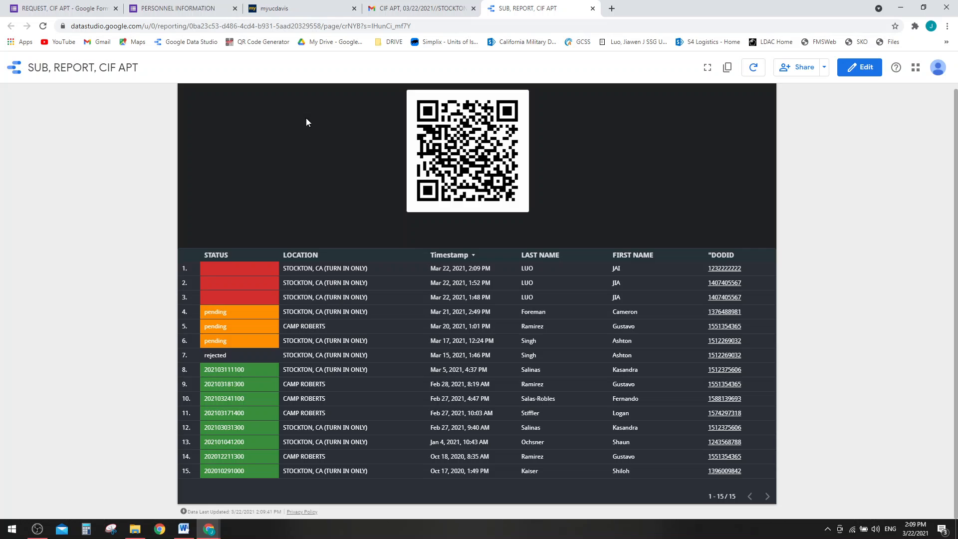
{"action": "left_click", "coordinate": [449, 8]}
{"action": "left_click", "coordinate": [473, 8]}
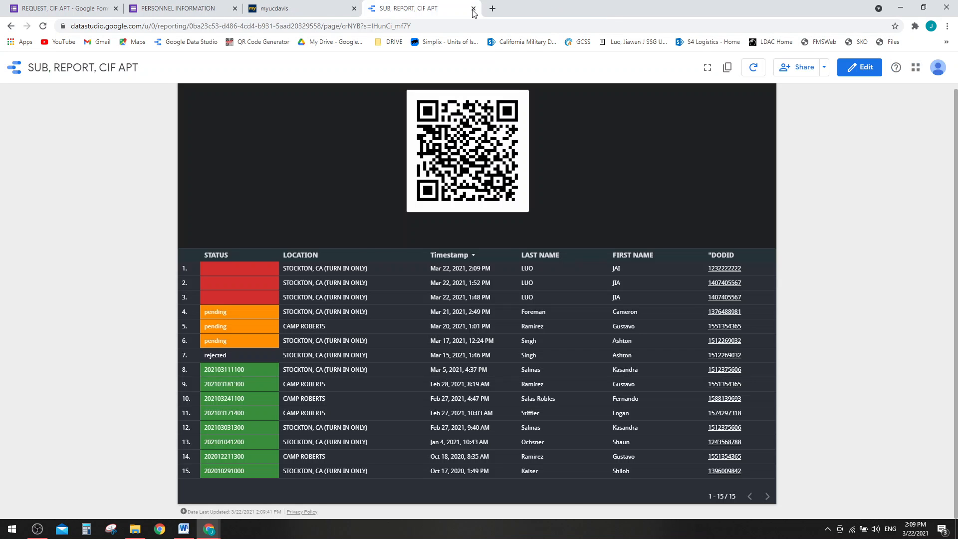
{"action": "left_click", "coordinate": [473, 9]}
{"action": "left_click", "coordinate": [354, 9]}
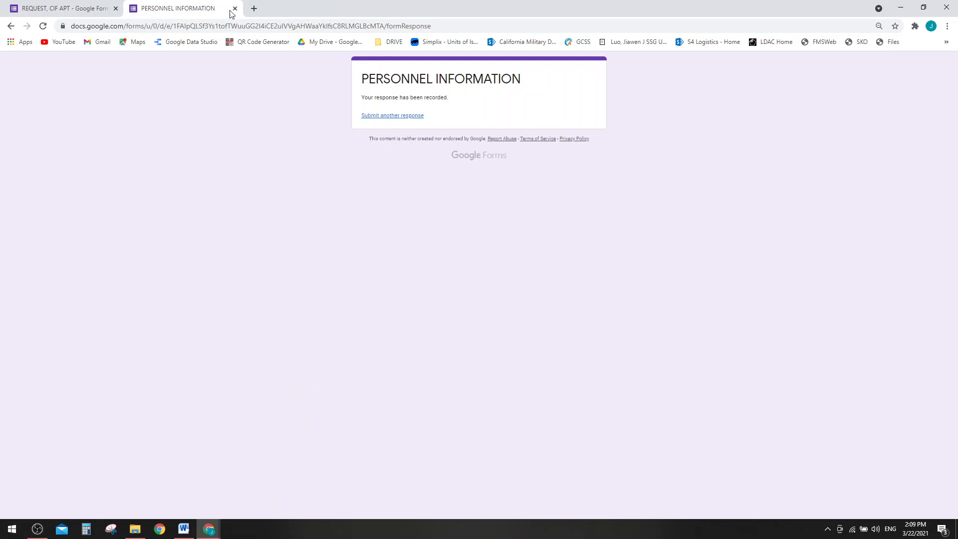
{"action": "left_click", "coordinate": [94, 8]}
{"action": "left_click", "coordinate": [210, 9]}
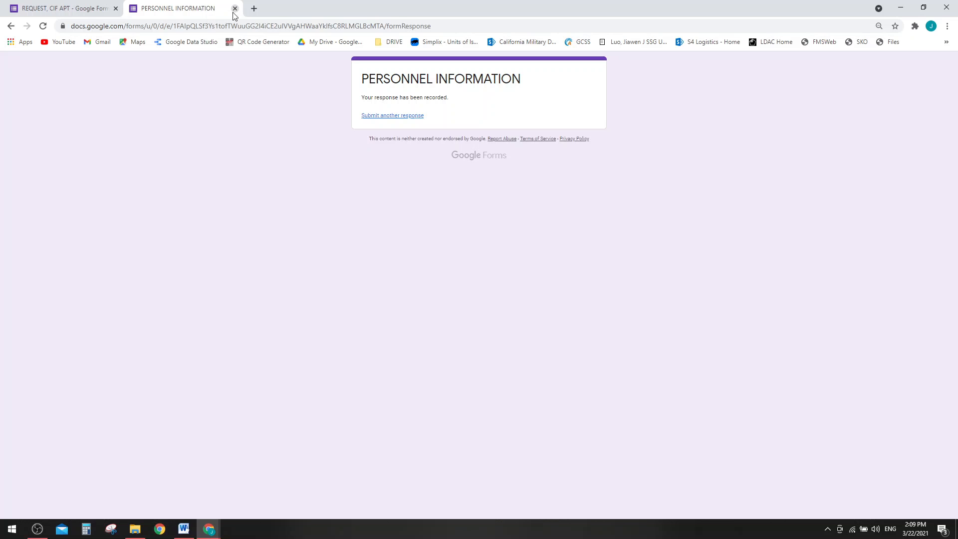
{"action": "left_click", "coordinate": [949, 6]}
- Select 'A SOURCE OF DATA' in the Word notes, then bring up a full-screen Chrome window
{"action": "left_click", "coordinate": [519, 338]}
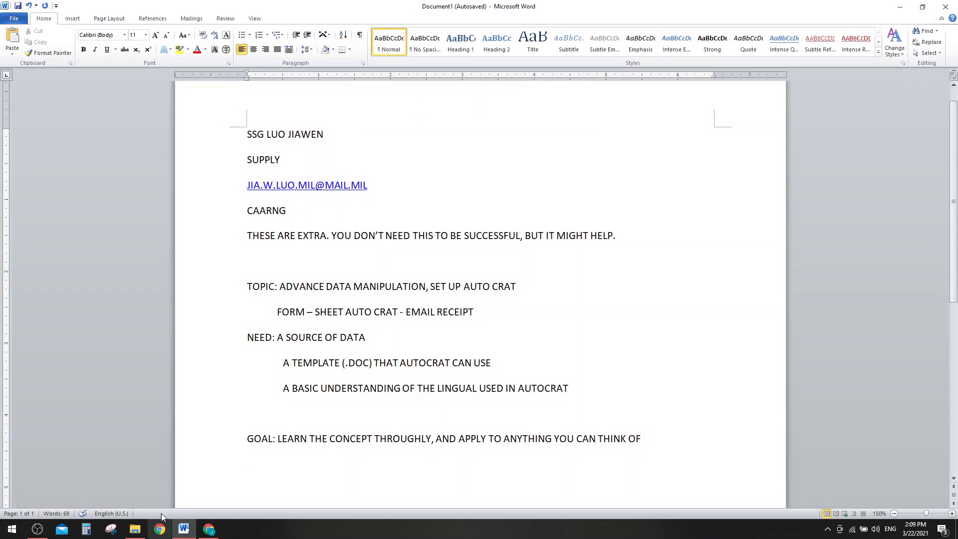
{"action": "left_click_drag", "start_coordinate": [278, 338], "coordinate": [399, 333]}
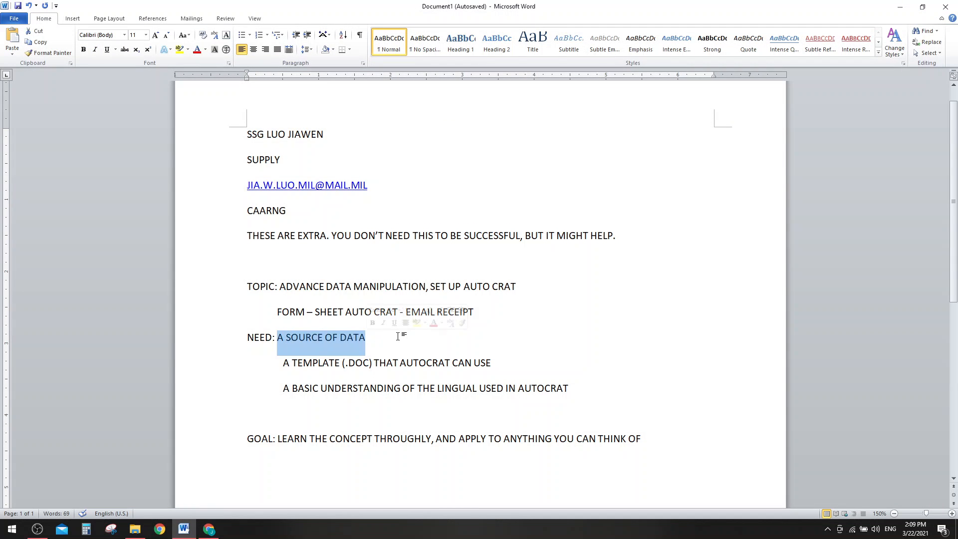
{"action": "left_click", "coordinate": [399, 334]}
{"action": "left_click", "coordinate": [160, 528]}
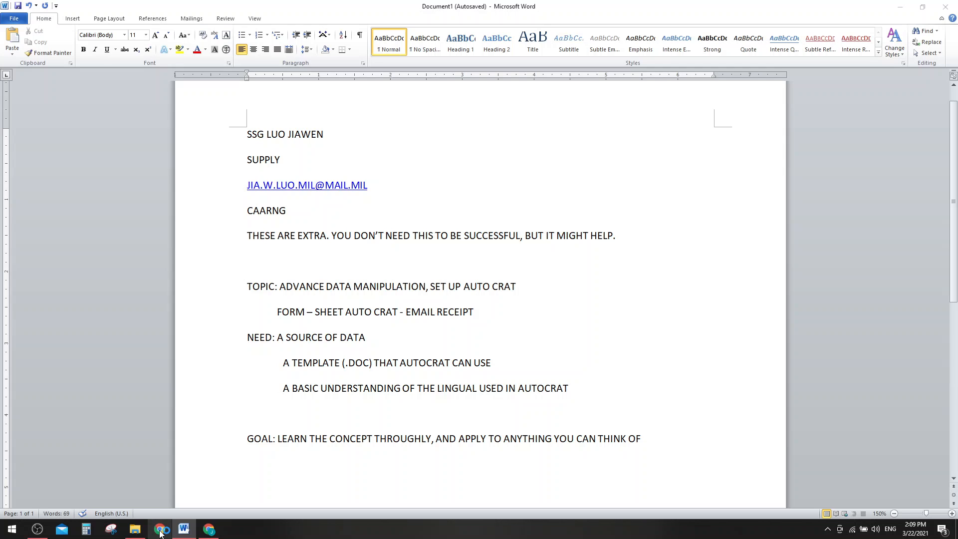
{"action": "left_click_drag", "start_coordinate": [768, 18], "coordinate": [647, 0]}
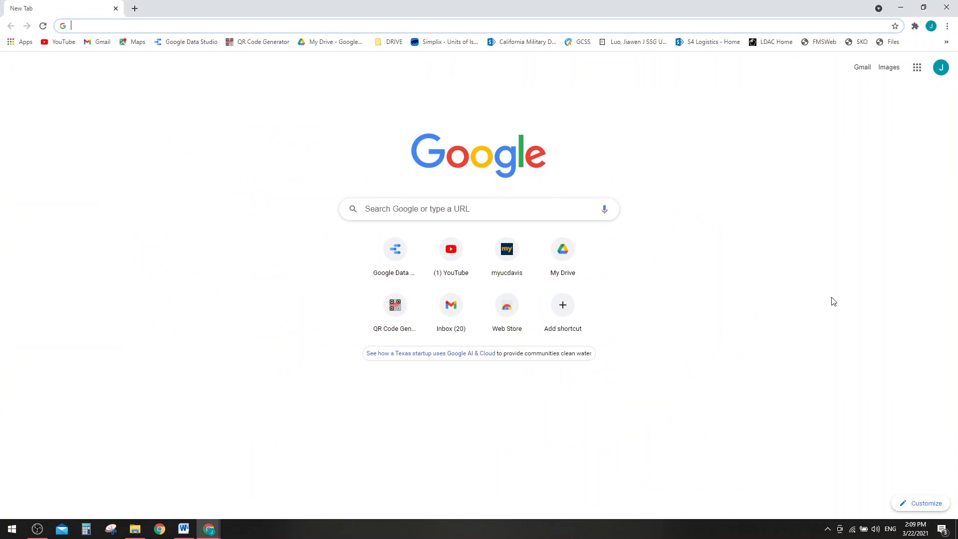
- Go to Forms, open SM CLOTHING RECORD, and open its linked responses spreadsheet from Responses
{"action": "left_click", "coordinate": [947, 43]}
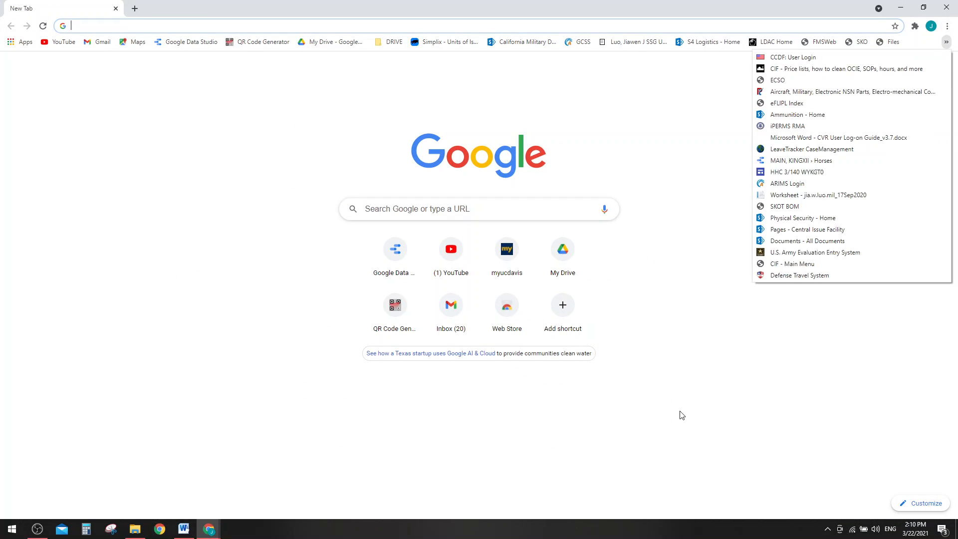
{"action": "left_click", "coordinate": [658, 222]}
{"action": "left_click", "coordinate": [917, 67]}
{"action": "scroll", "coordinate": [844, 197], "scroll_direction": "down", "scroll_amount": 5}
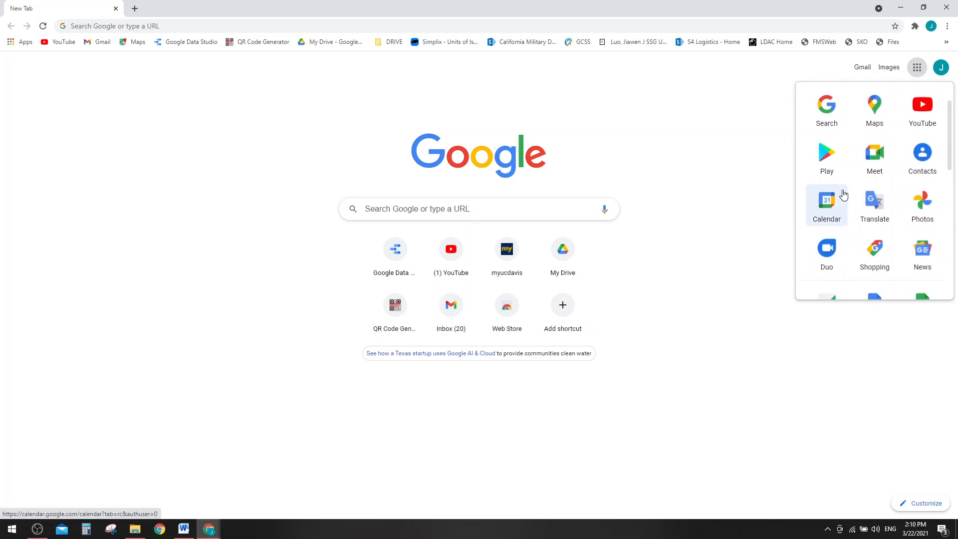
{"action": "left_click", "coordinate": [835, 221]}
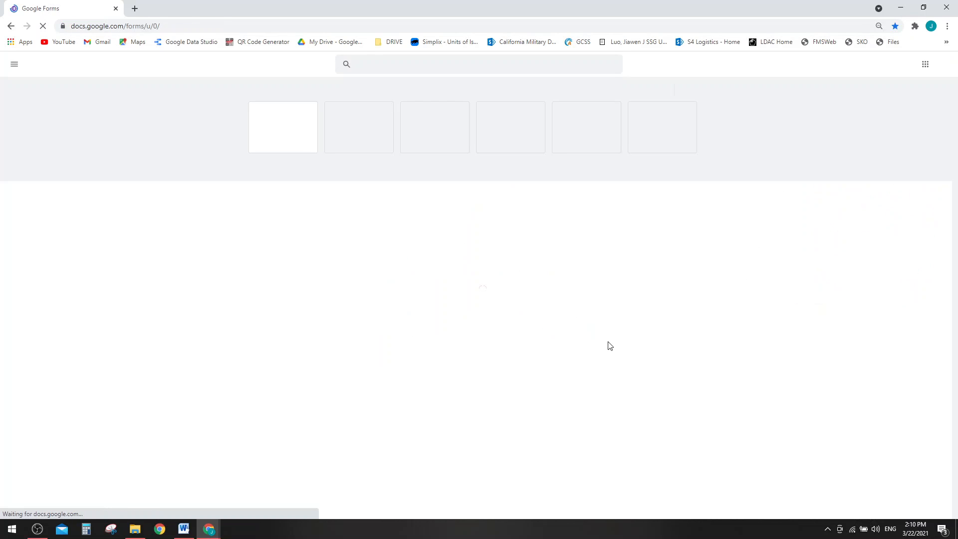
{"action": "left_click", "coordinate": [257, 246]}
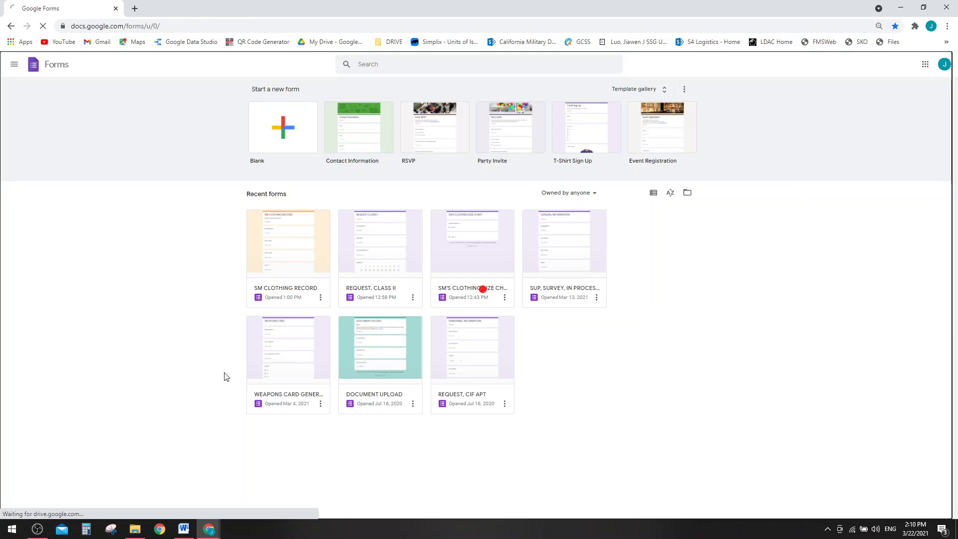
{"action": "scroll", "coordinate": [436, 254], "scroll_direction": "down", "scroll_amount": 10}
{"action": "scroll", "coordinate": [453, 175], "scroll_direction": "up", "scroll_amount": 10}
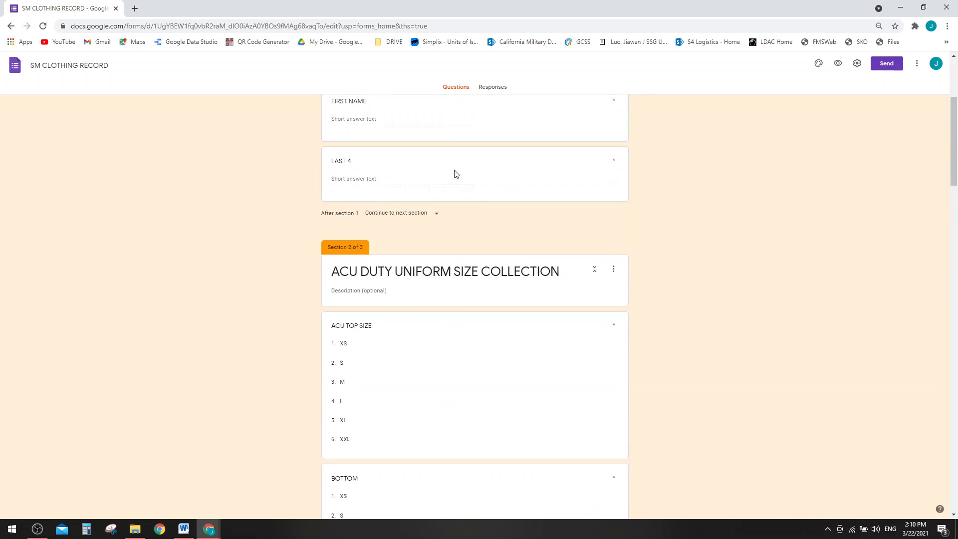
{"action": "left_click", "coordinate": [482, 90]}
{"action": "left_click", "coordinate": [599, 114]}
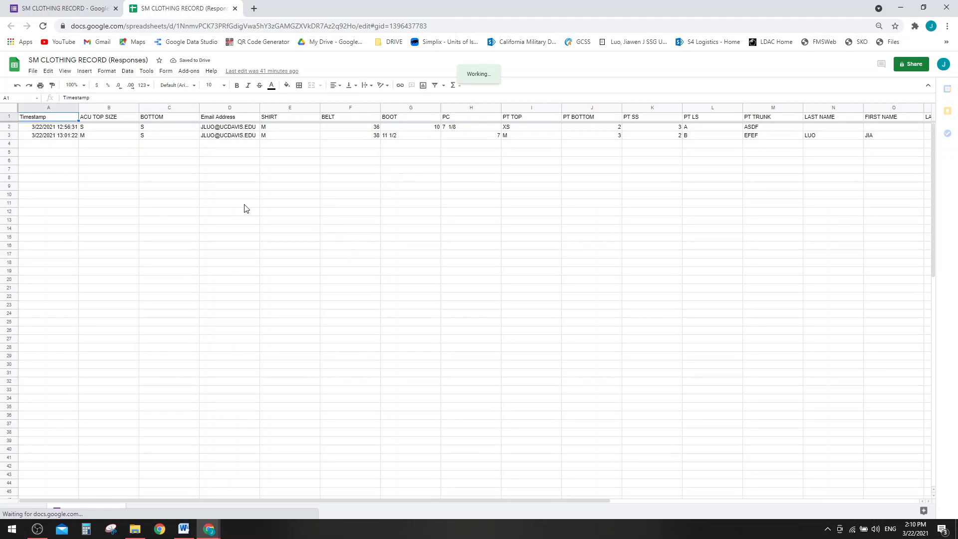
{"action": "left_click", "coordinate": [188, 71]}
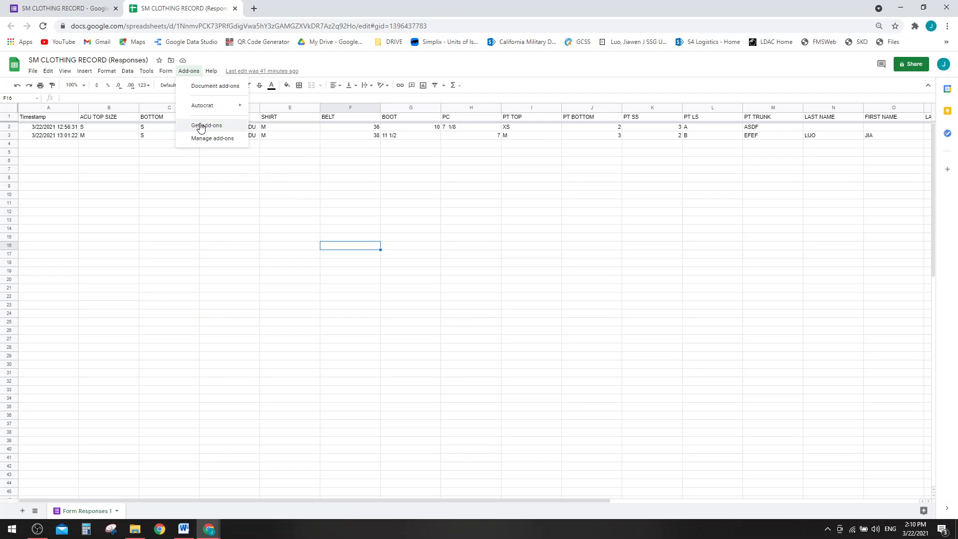
{"action": "left_click", "coordinate": [201, 128]}
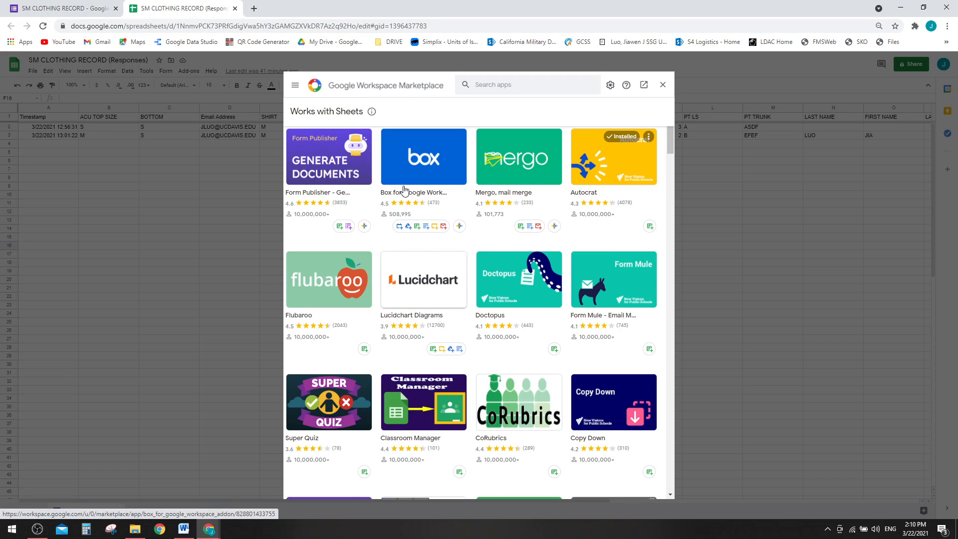
{"action": "left_click", "coordinate": [488, 86]}
{"action": "type", "text": "AU"}
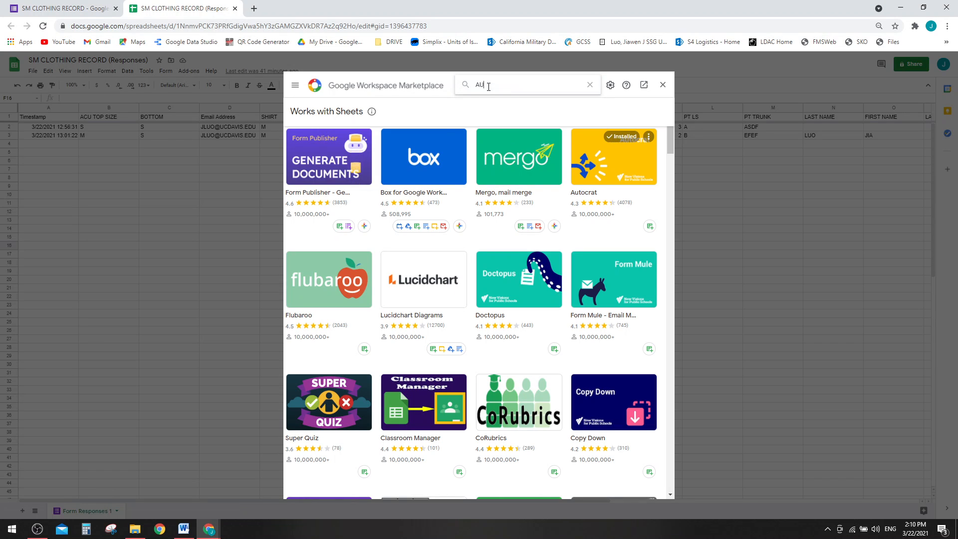
{"action": "key", "text": "Up"}
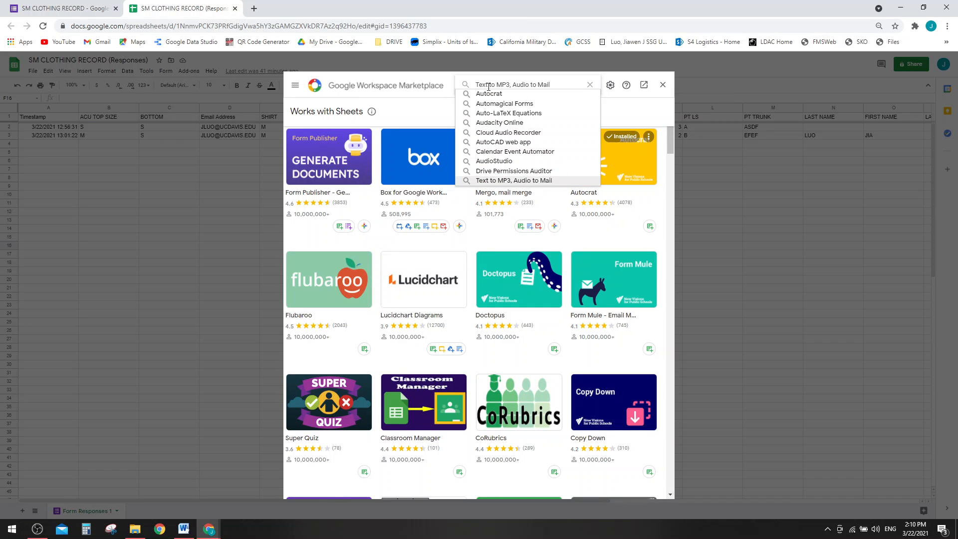
{"action": "key", "text": "Down"}
{"action": "key", "text": "Down"}
{"action": "key", "text": "Return"}
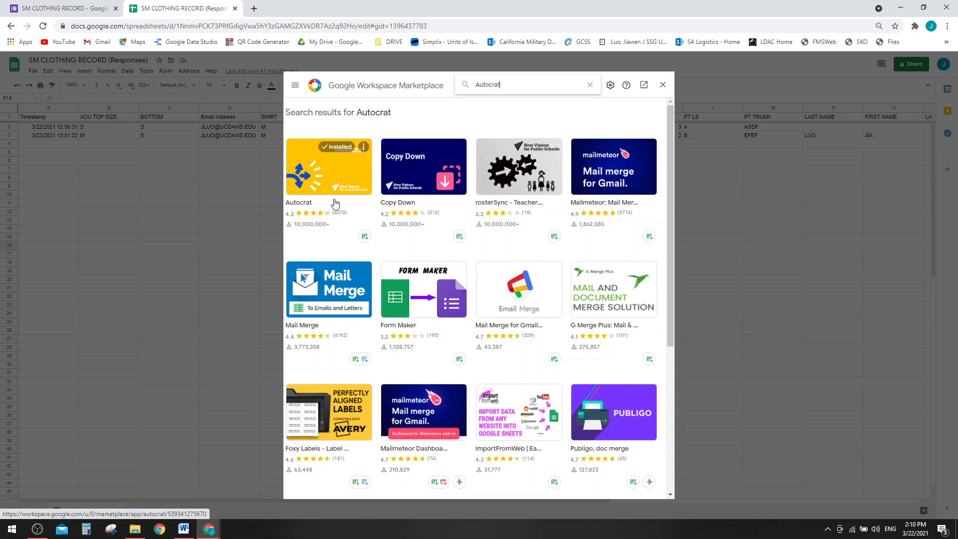
{"action": "left_click", "coordinate": [662, 85]}
{"action": "left_click_drag", "start_coordinate": [170, 271], "coordinate": [169, 279]}
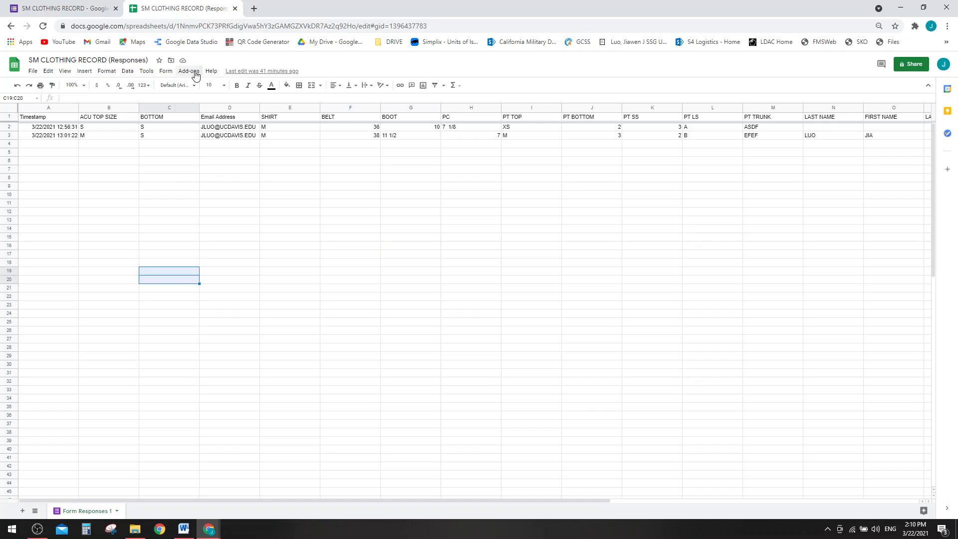
{"action": "left_click", "coordinate": [189, 71]}
{"action": "mouse_move", "coordinate": [218, 106]}
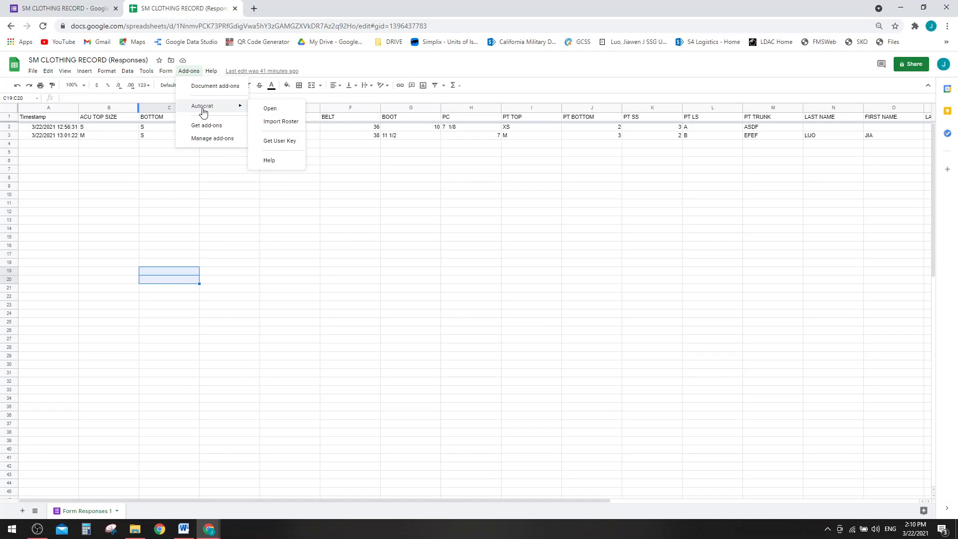
{"action": "left_click_drag", "start_coordinate": [373, 296], "coordinate": [373, 305]}
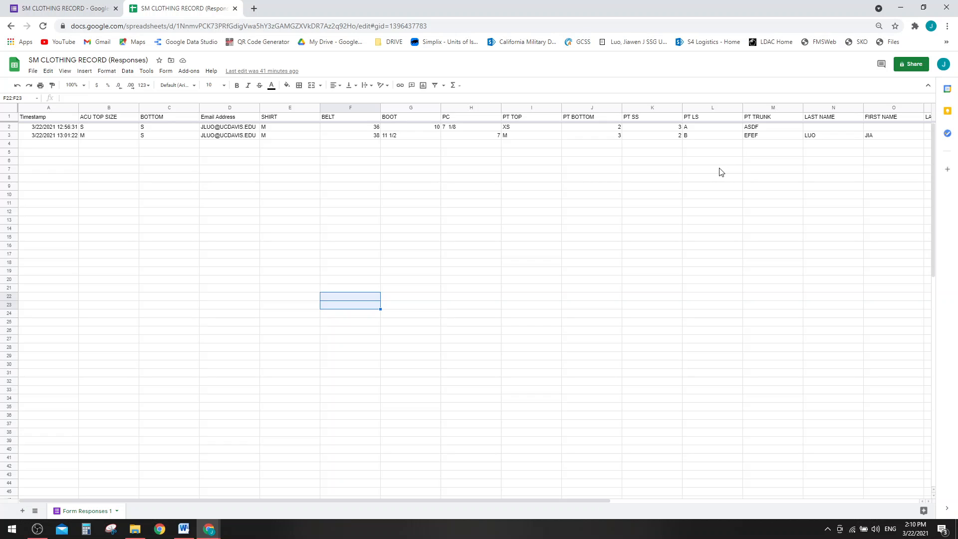
{"action": "key", "text": "alt+Tab"}
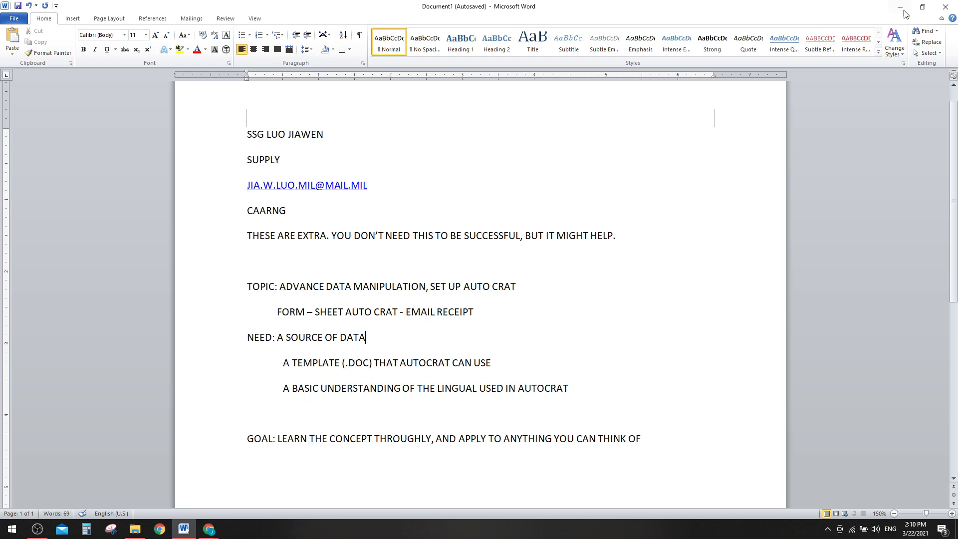
{"action": "mouse_move", "coordinate": [206, 533]}
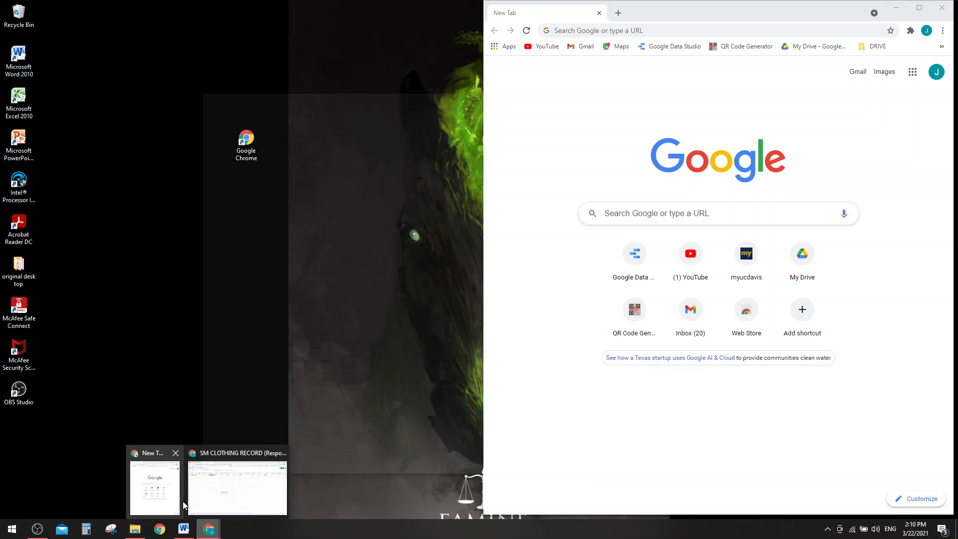
{"action": "left_click", "coordinate": [229, 501]}
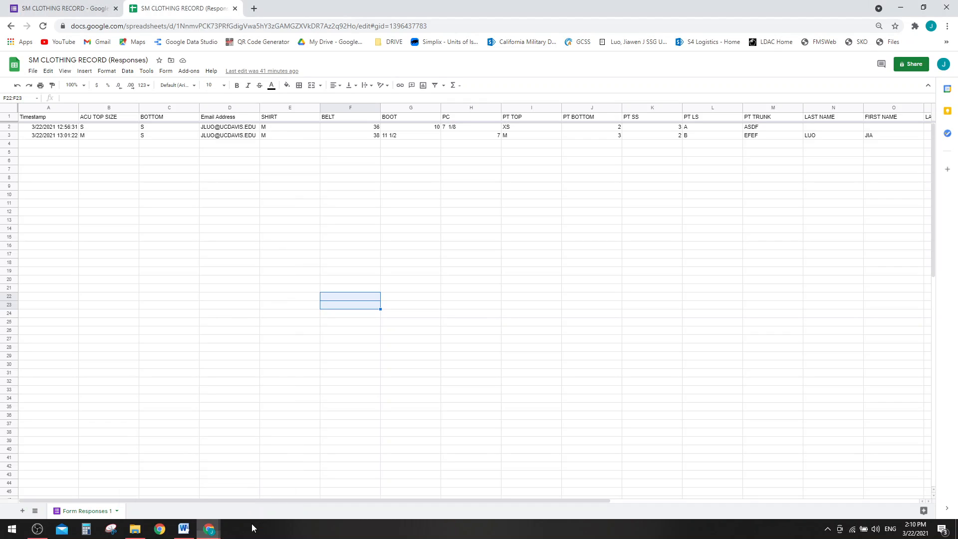
- In a new tab, create a blank Google Docs document
{"action": "left_click", "coordinate": [254, 9]}
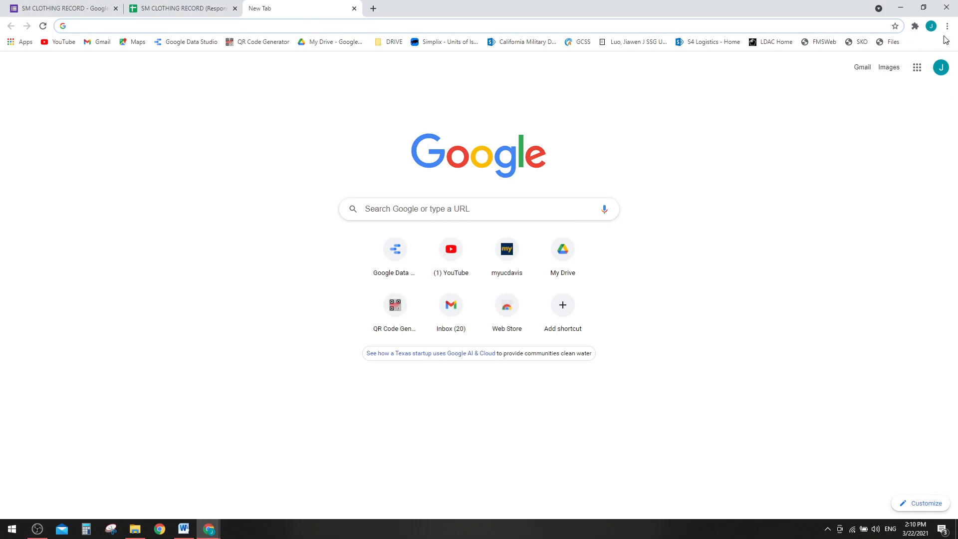
{"action": "left_click", "coordinate": [916, 68]}
{"action": "scroll", "coordinate": [848, 183], "scroll_direction": "down", "scroll_amount": 10}
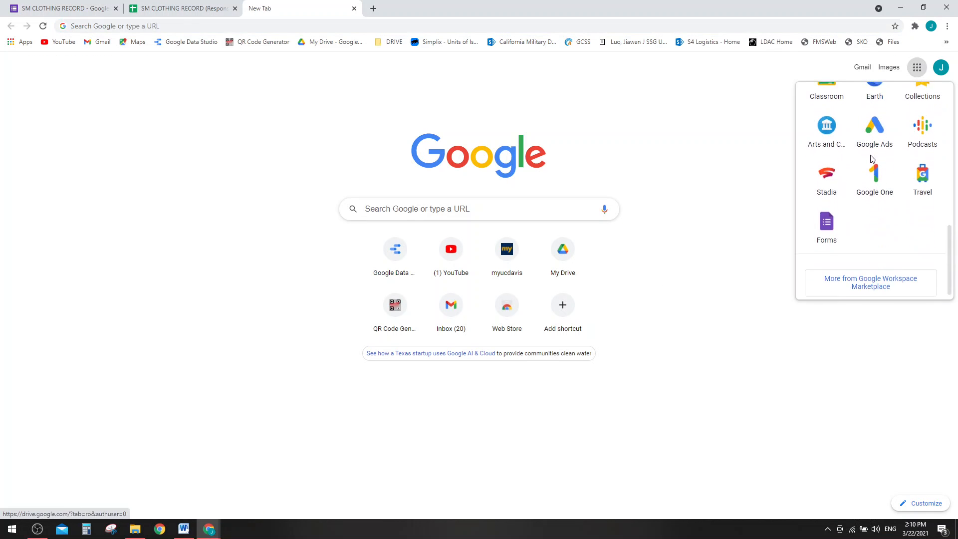
{"action": "scroll", "coordinate": [892, 157], "scroll_direction": "up", "scroll_amount": 5}
{"action": "left_click", "coordinate": [875, 184]}
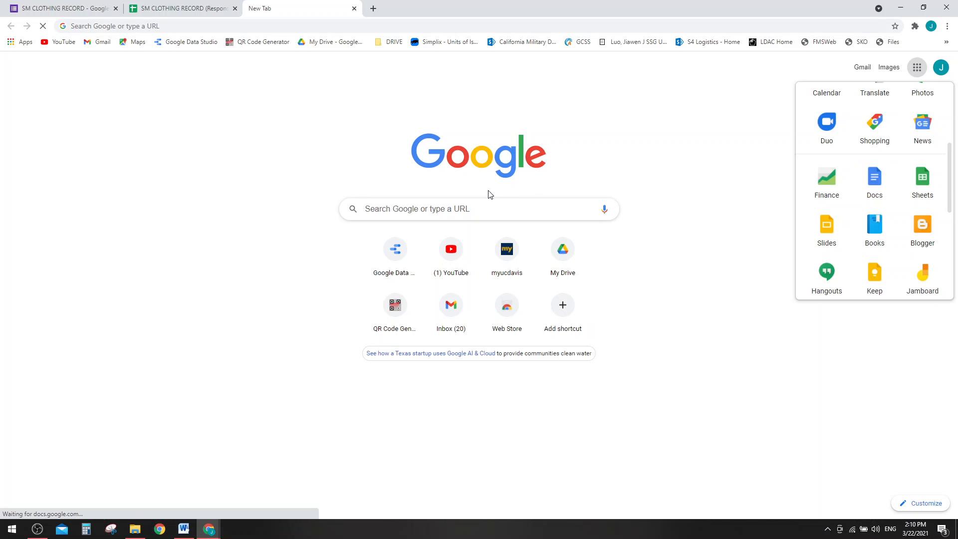
{"action": "left_click", "coordinate": [272, 174]}
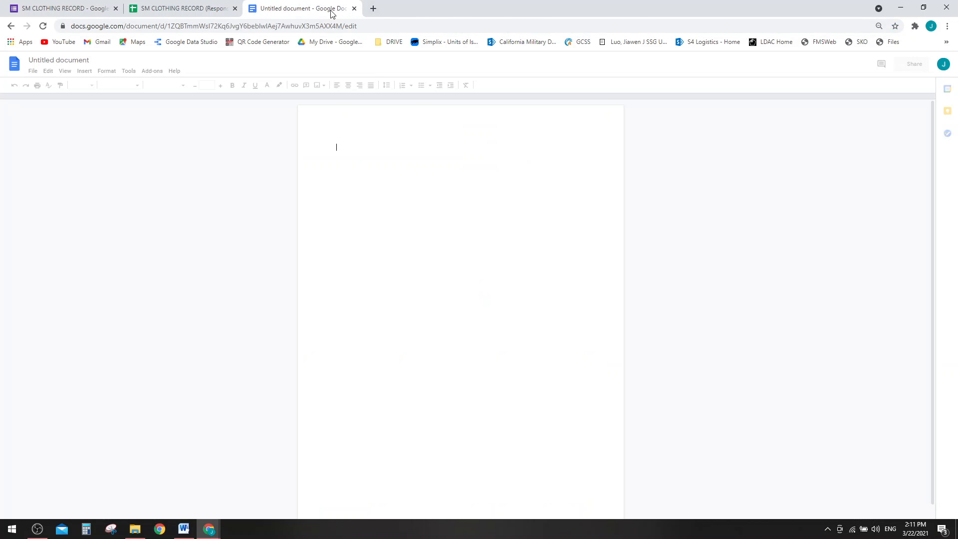
- Dock the document on the right half of the screen with the responses sheet on the left
{"action": "left_click_drag", "start_coordinate": [327, 8], "coordinate": [685, 4]}
{"action": "key", "text": "super+Right"}
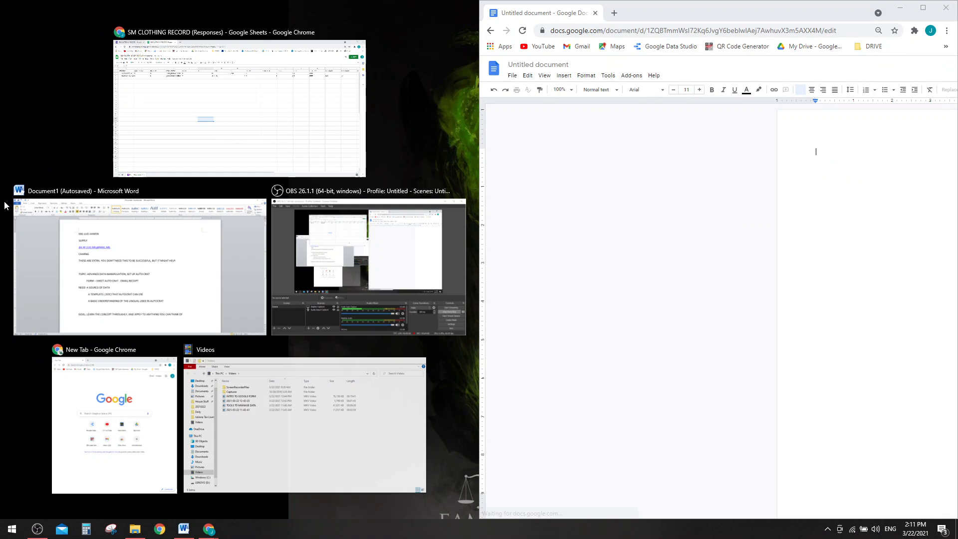
{"action": "left_click", "coordinate": [209, 133]}
{"action": "left_click", "coordinate": [647, 200]}
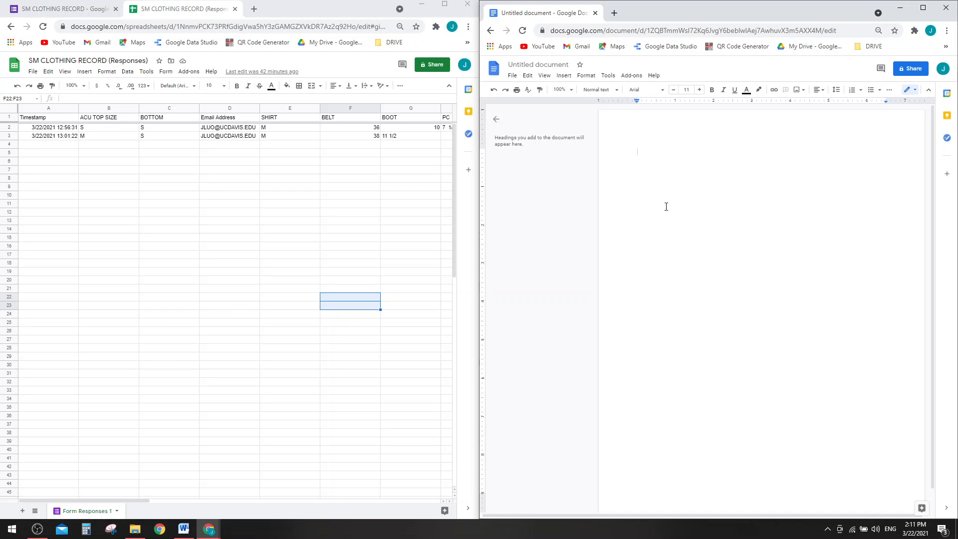
- Paste the Email Address header from D1 into the document as an <<Email Address>> placeholder
{"action": "left_click", "coordinate": [267, 214]}
{"action": "left_click", "coordinate": [230, 119]}
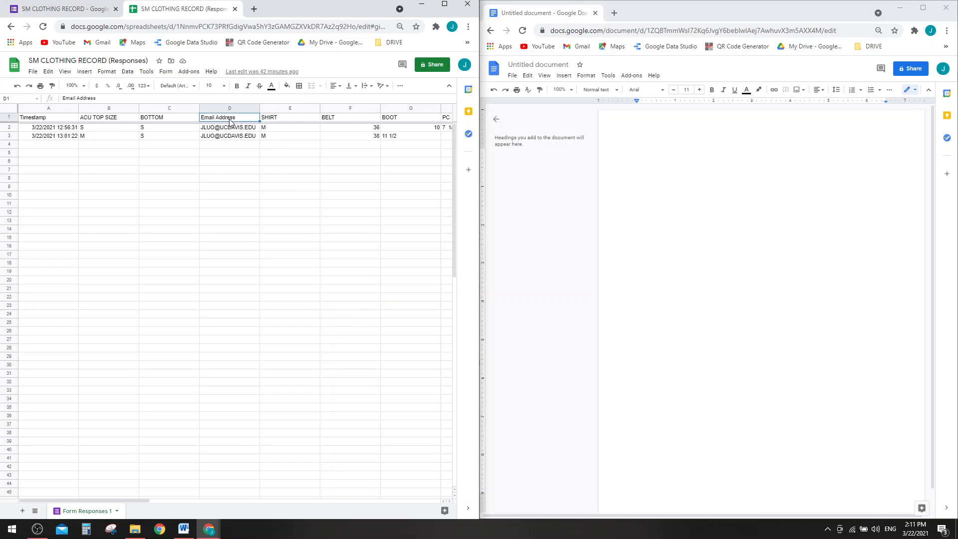
{"action": "left_click", "coordinate": [7, 118]}
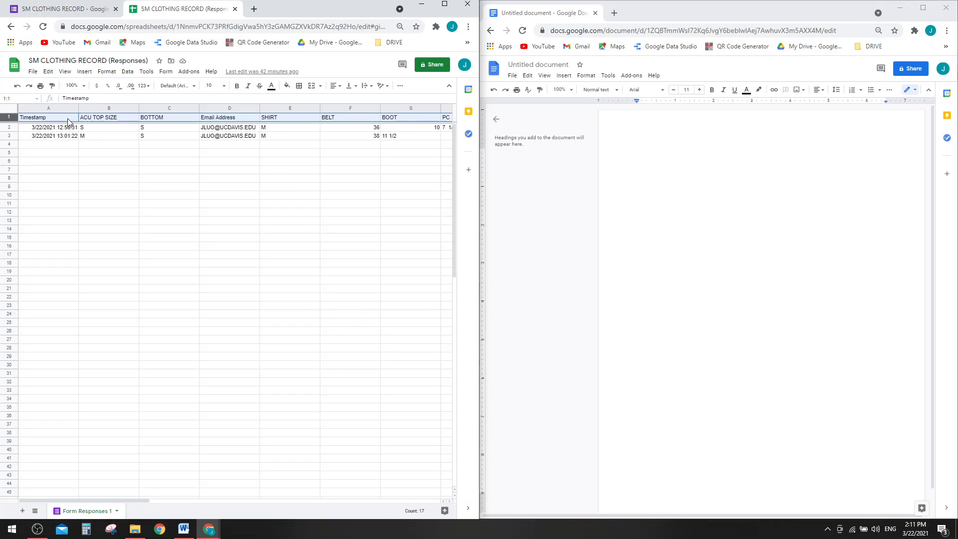
{"action": "left_click", "coordinate": [218, 120]}
{"action": "left_click", "coordinate": [729, 204]}
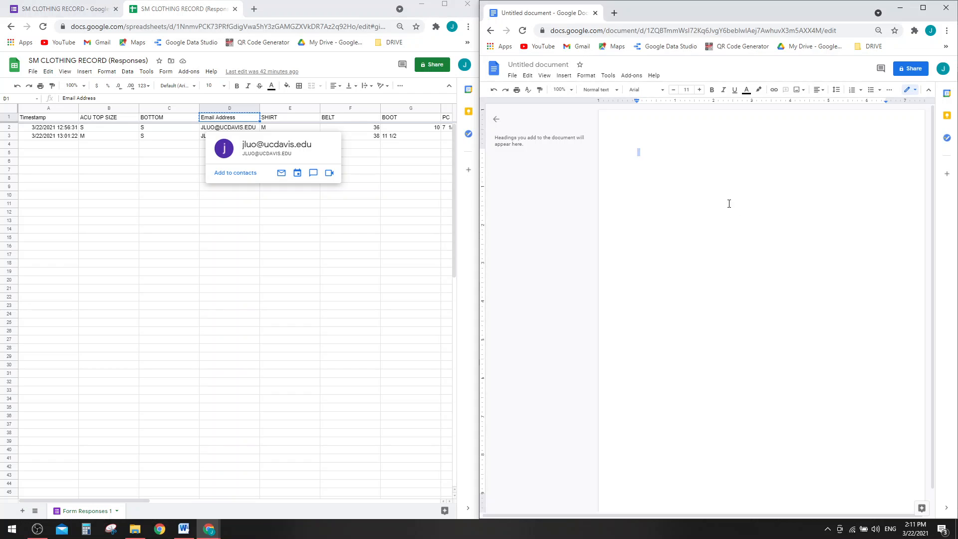
{"action": "type", "text": "Email Address"}
{"action": "left_click", "coordinate": [634, 151]}
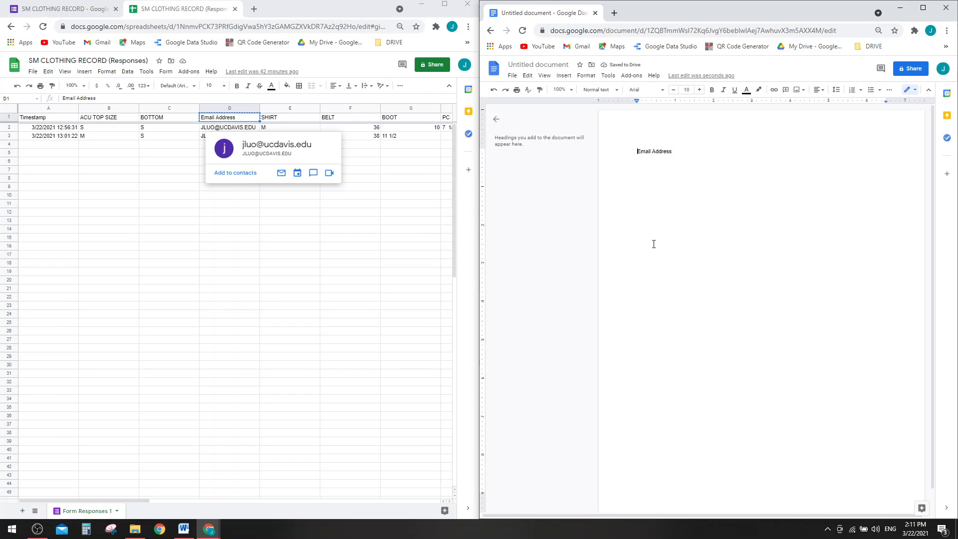
{"action": "type", "text": "<<"}
{"action": "key", "text": "Right"}
{"action": "key", "text": "Right"}
{"action": "key", "text": "Right"}
{"action": "type", "text": ">>"}
- Rename the document to TESTING AUTOCRAT NOT REAL, fixing typos along the way
{"action": "left_click", "coordinate": [538, 65]}
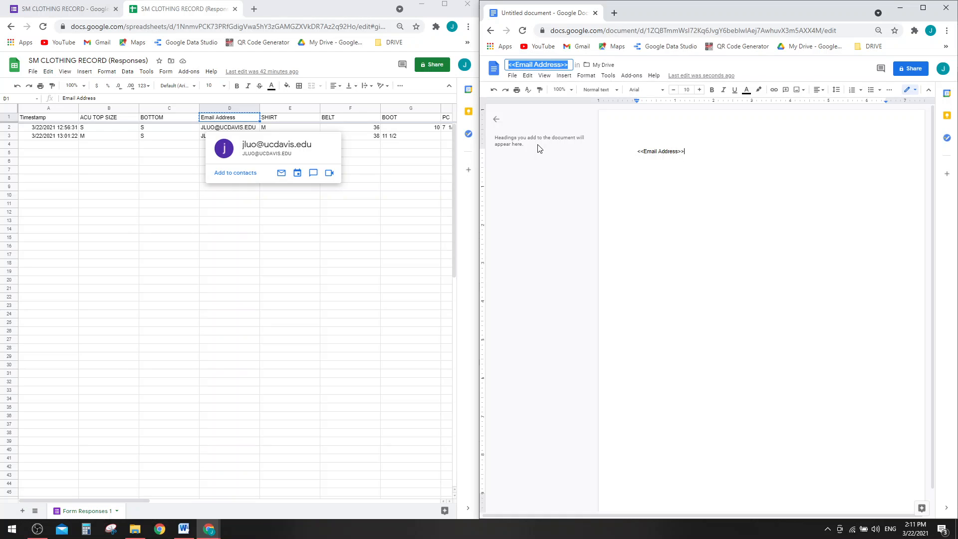
{"action": "type", "text": "TESTING AUTOCAR"}
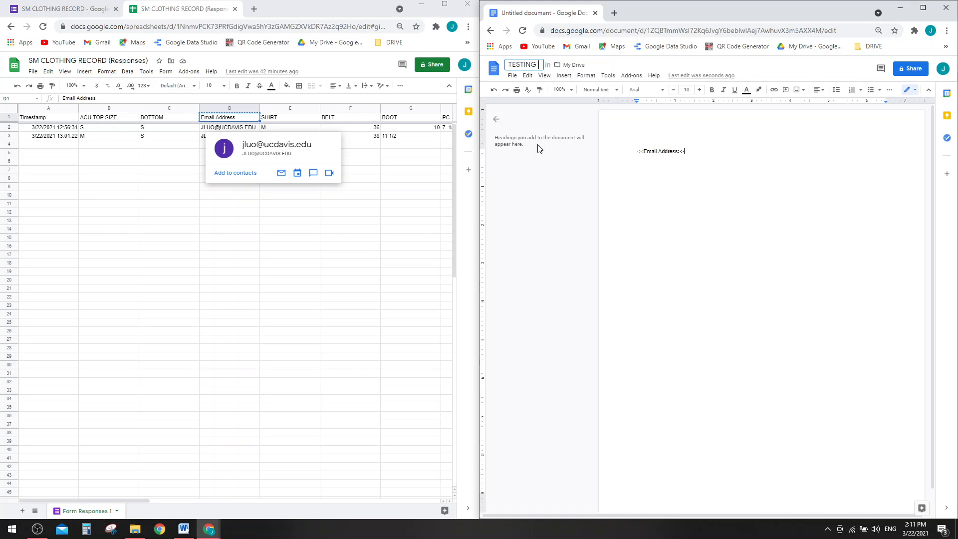
{"action": "key", "text": "BackSpace"}
{"action": "key", "text": "BackSpace"}
{"action": "type", "text": "RAT T"}
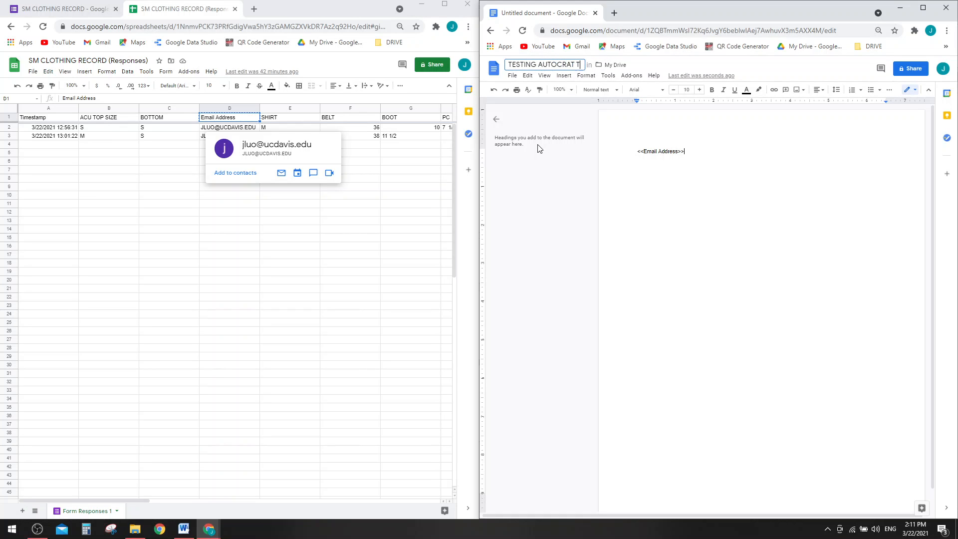
{"action": "key", "text": "BackSpace"}
{"action": "type", "text": "NO TREAL"}
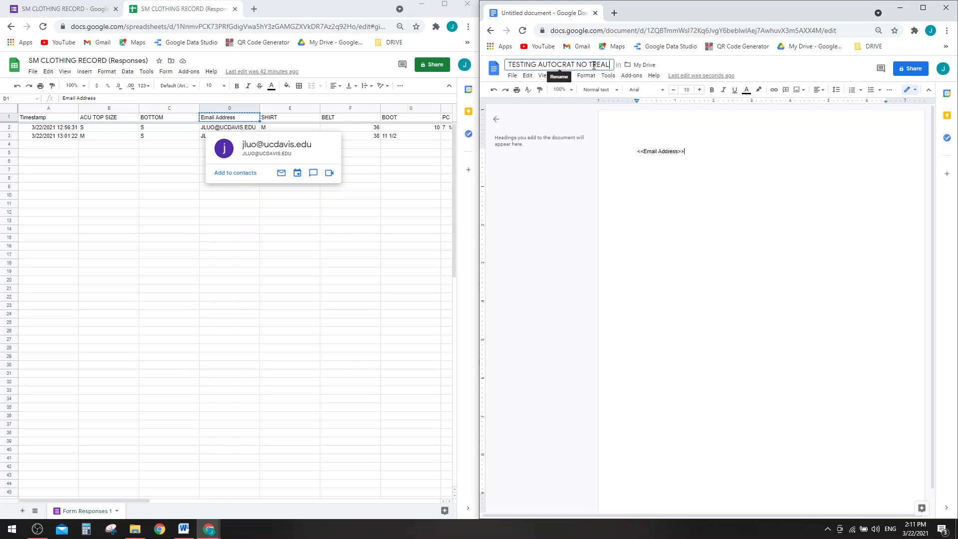
{"action": "left_click", "coordinate": [593, 65]}
{"action": "key", "text": "BackSpace"}
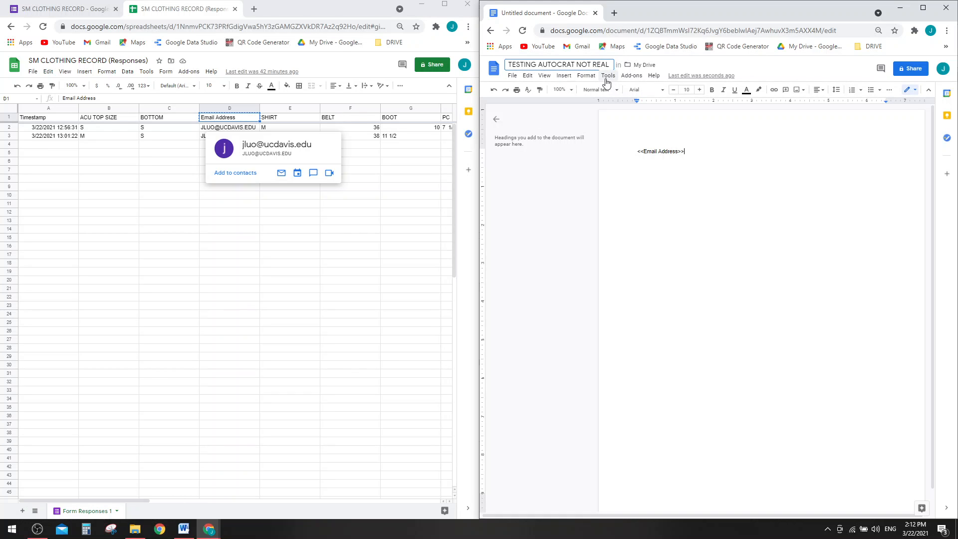
- Commit the document title and launch AutoCrat from the spreadsheet's Add-ons menu
{"action": "left_click", "coordinate": [777, 269]}
{"action": "left_click", "coordinate": [287, 281]}
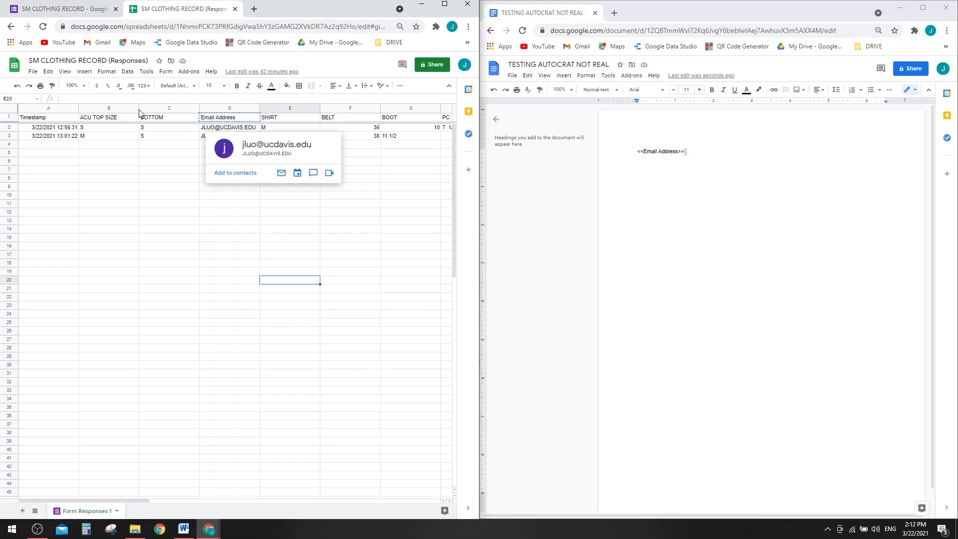
{"action": "left_click", "coordinate": [188, 71]}
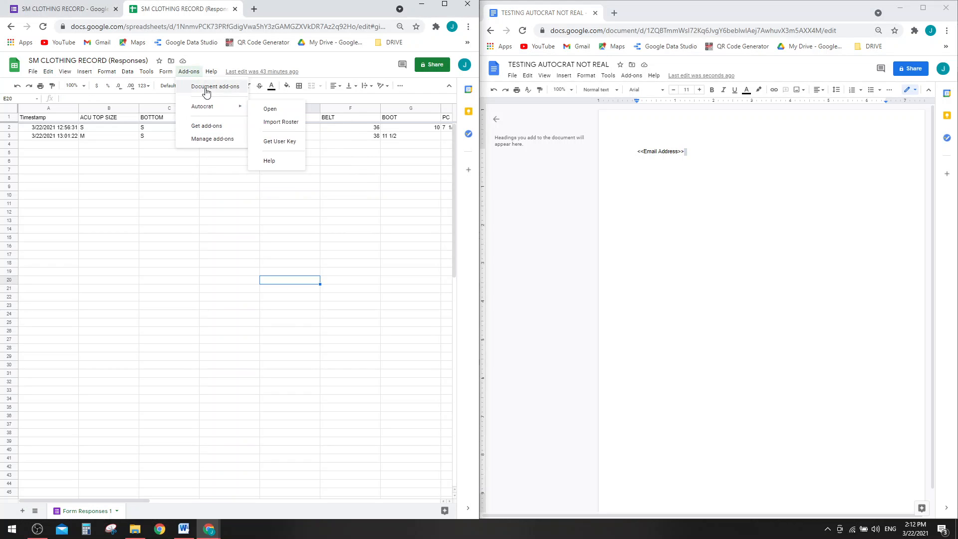
{"action": "mouse_move", "coordinate": [208, 107]}
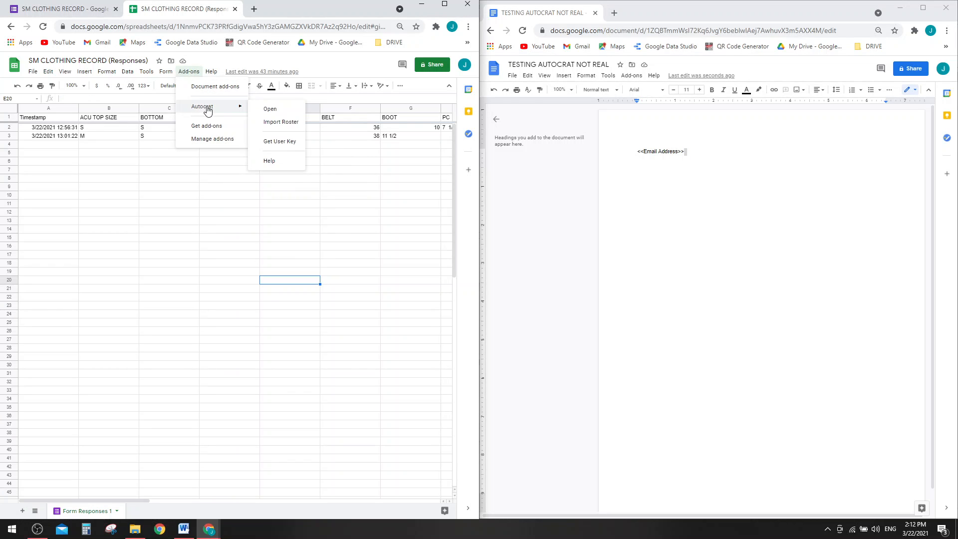
{"action": "left_click", "coordinate": [270, 109]}
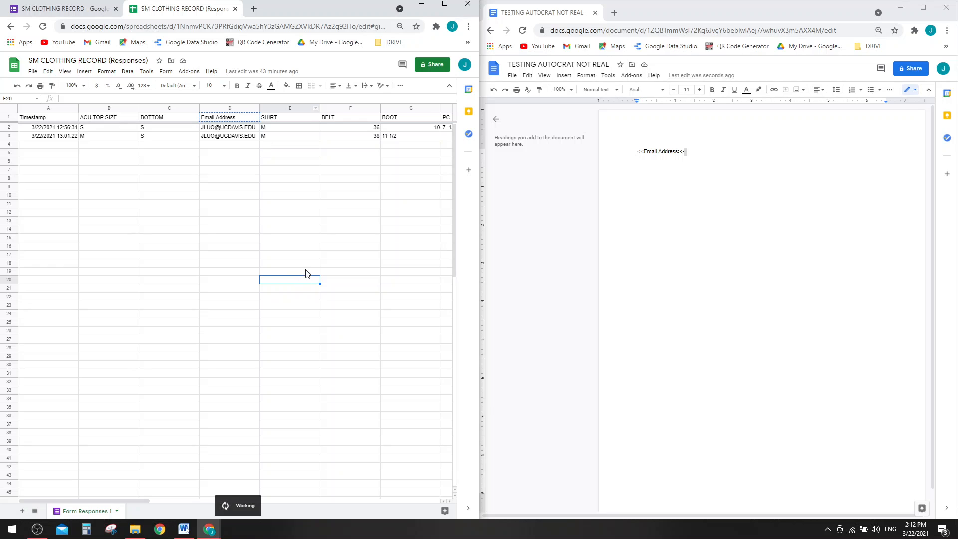
- Clear the document's Email Address placeholder and start a new AutoCrat job in a maximized Sheets window
{"action": "left_click", "coordinate": [708, 180]}
{"action": "key", "text": "ctrl+a"}
{"action": "key", "text": "BackSpace"}
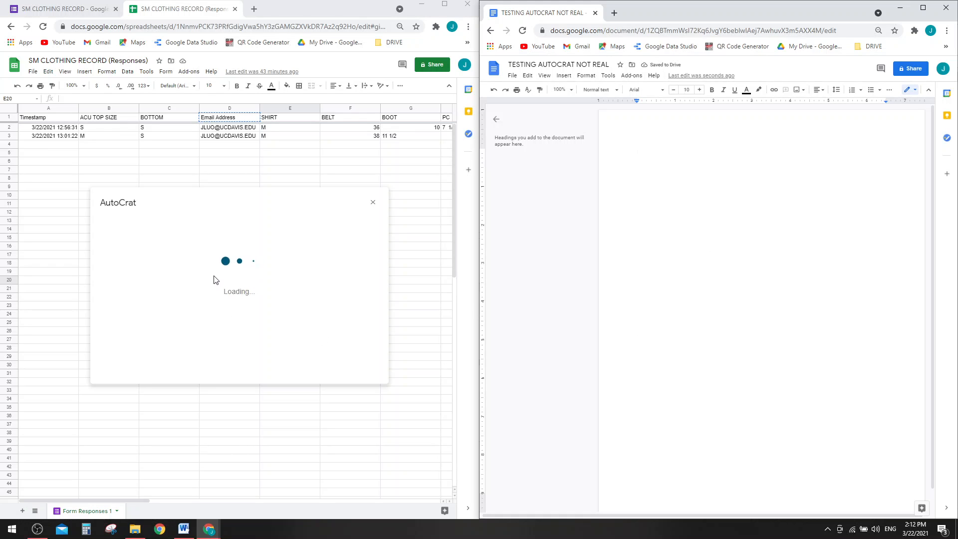
{"action": "left_click", "coordinate": [358, 360]}
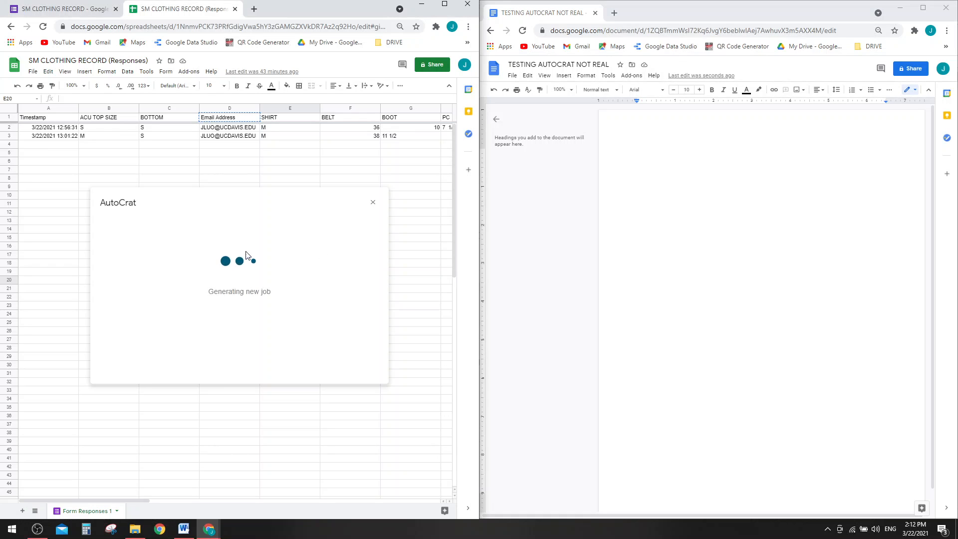
{"action": "left_click", "coordinate": [443, 4]}
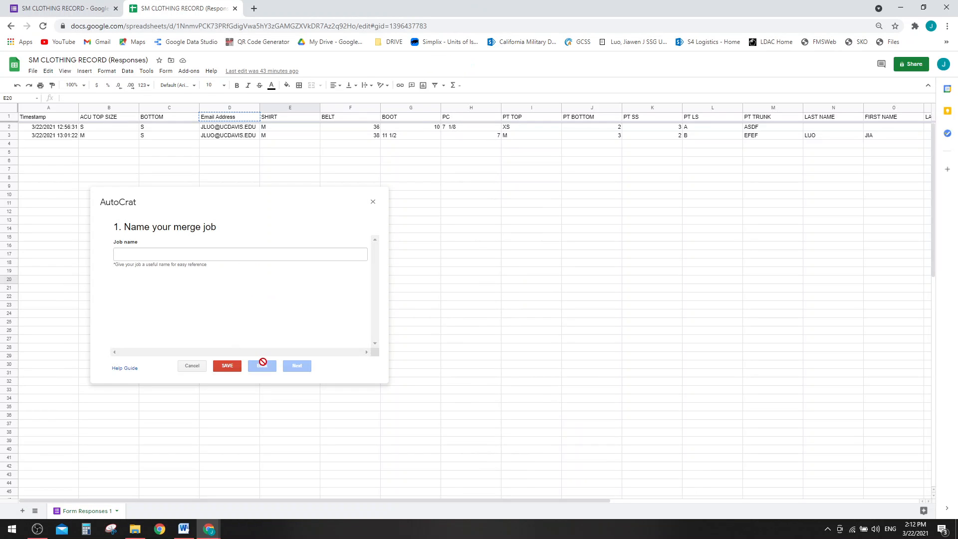
- Name the merge job WERTWERTWER and choose TESTING AUTOCRAT NOT REAL from Drive as its template
{"action": "left_click", "coordinate": [251, 254]}
{"action": "type", "text": "WERTWERTWER"}
{"action": "left_click", "coordinate": [296, 366]}
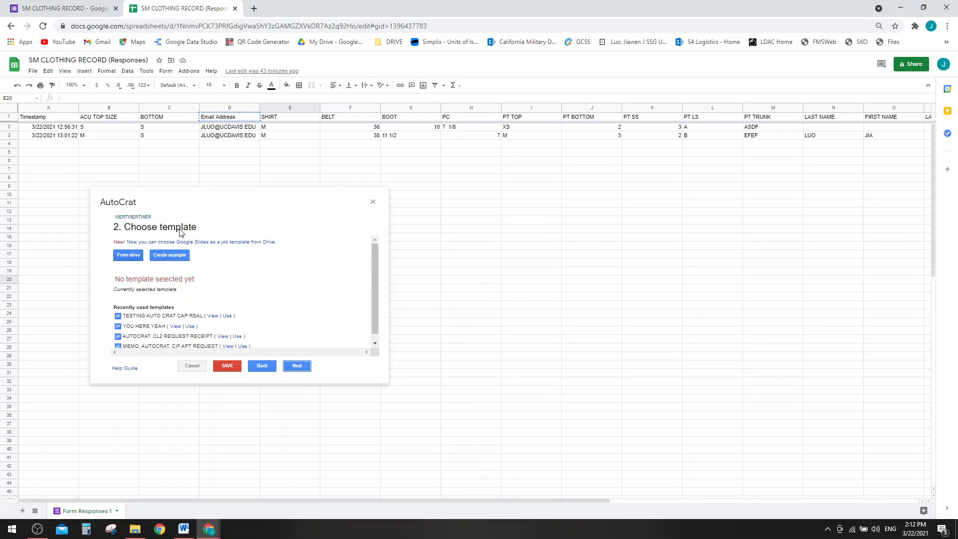
{"action": "left_click", "coordinate": [131, 257]}
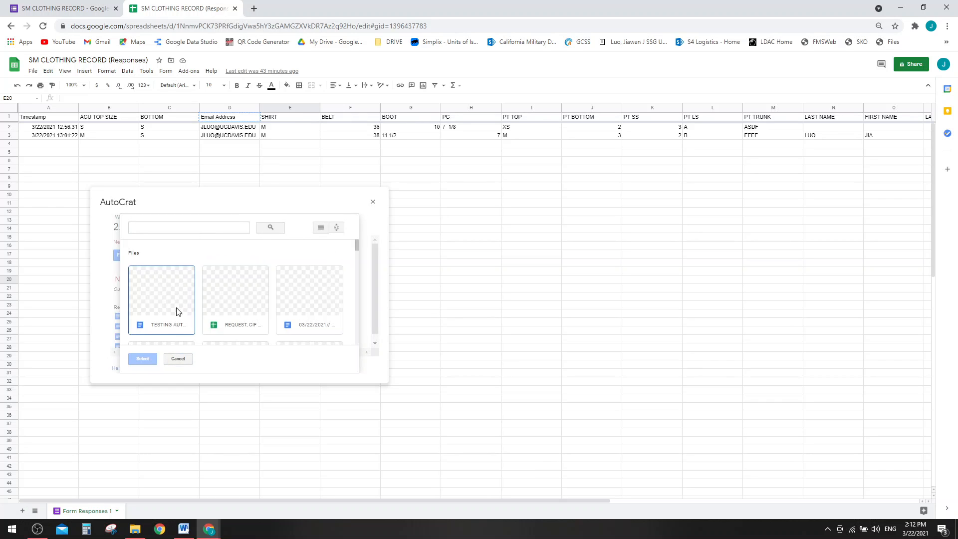
{"action": "scroll", "coordinate": [161, 318], "scroll_direction": "down", "scroll_amount": 2}
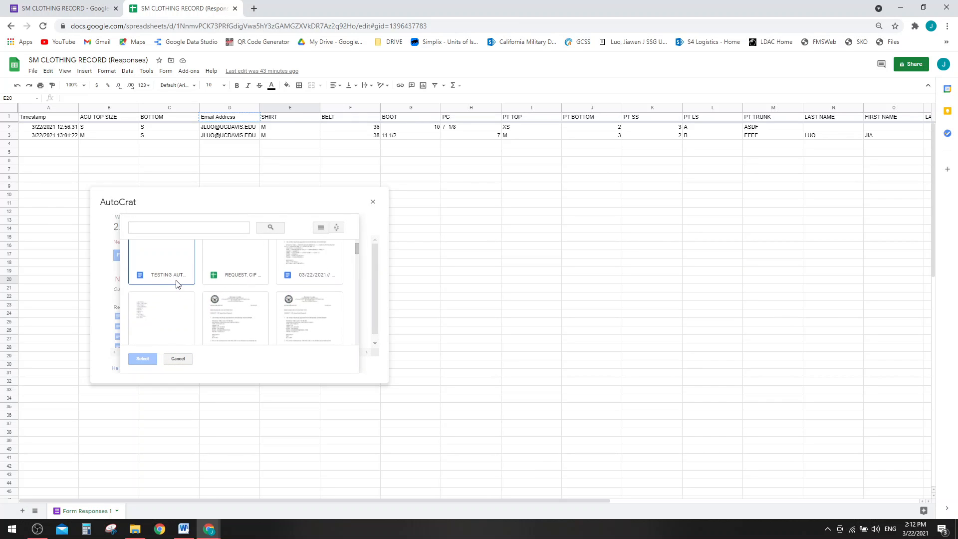
{"action": "scroll", "coordinate": [175, 289], "scroll_direction": "up", "scroll_amount": 2}
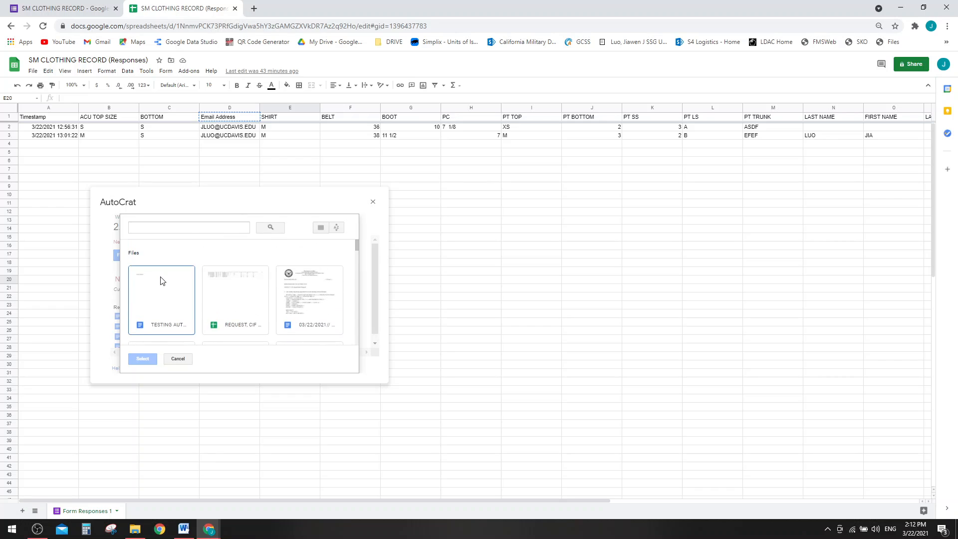
{"action": "left_click", "coordinate": [167, 307]}
{"action": "double_click", "coordinate": [168, 288]}
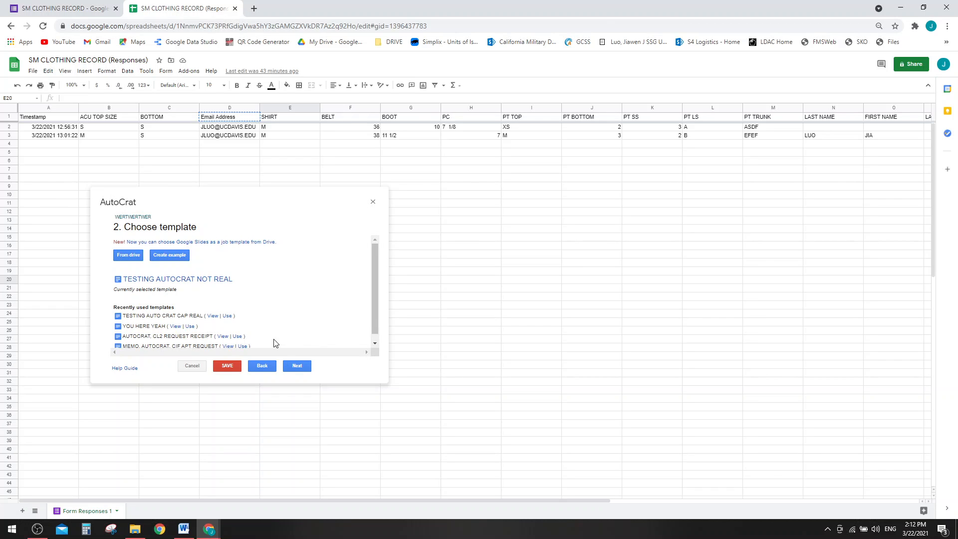
{"action": "left_click", "coordinate": [295, 365]}
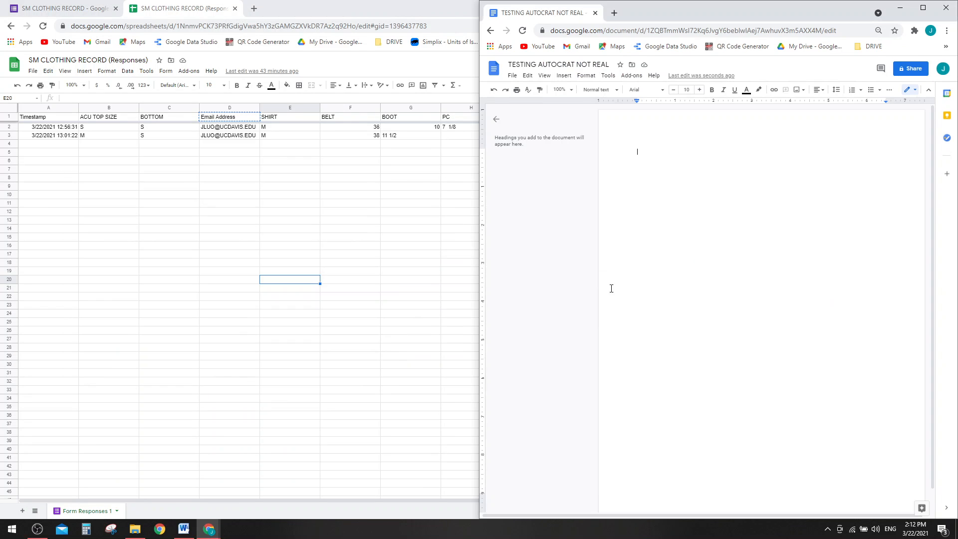
- Launch AutoCrat from the spreadsheet's Add-ons menu
{"action": "type", "text": "<<Email Address>>"}
{"action": "left_click", "coordinate": [359, 288]}
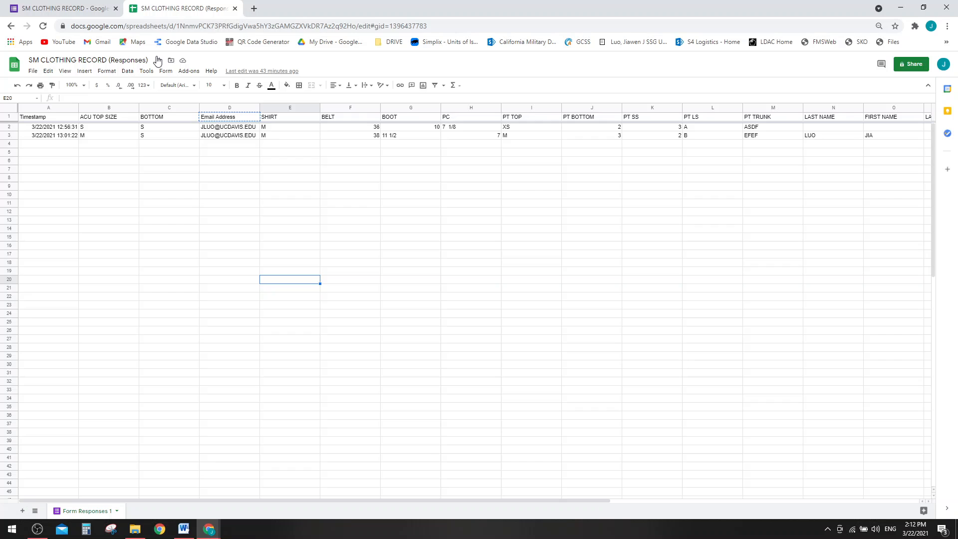
{"action": "left_click", "coordinate": [188, 71]}
{"action": "left_click", "coordinate": [240, 106]}
{"action": "left_click", "coordinate": [188, 71]}
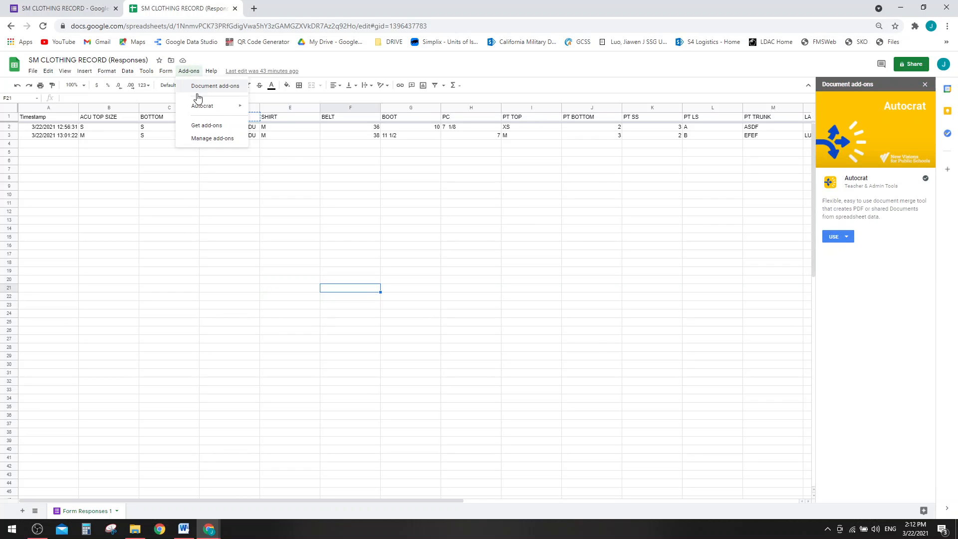
{"action": "mouse_move", "coordinate": [250, 104]}
{"action": "left_click", "coordinate": [275, 116]}
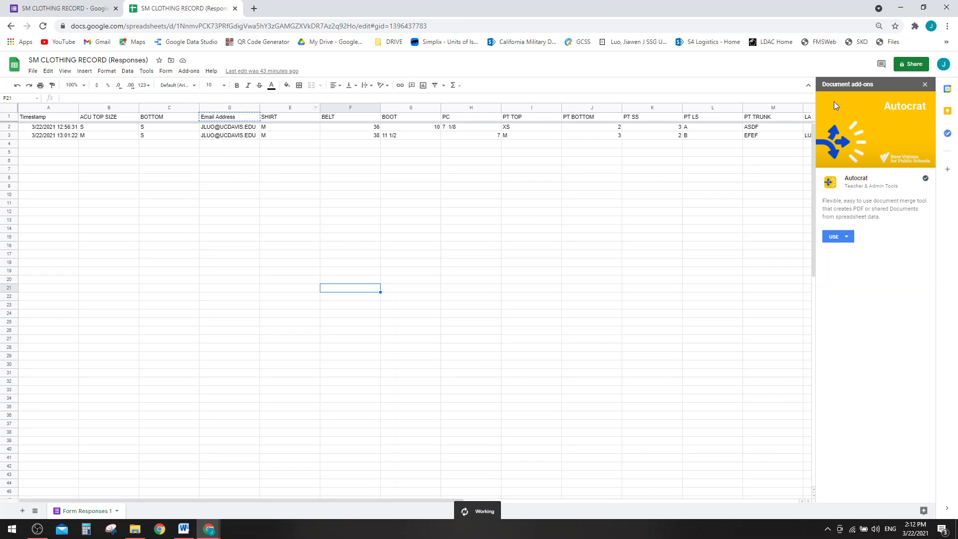
{"action": "left_click", "coordinate": [924, 84]}
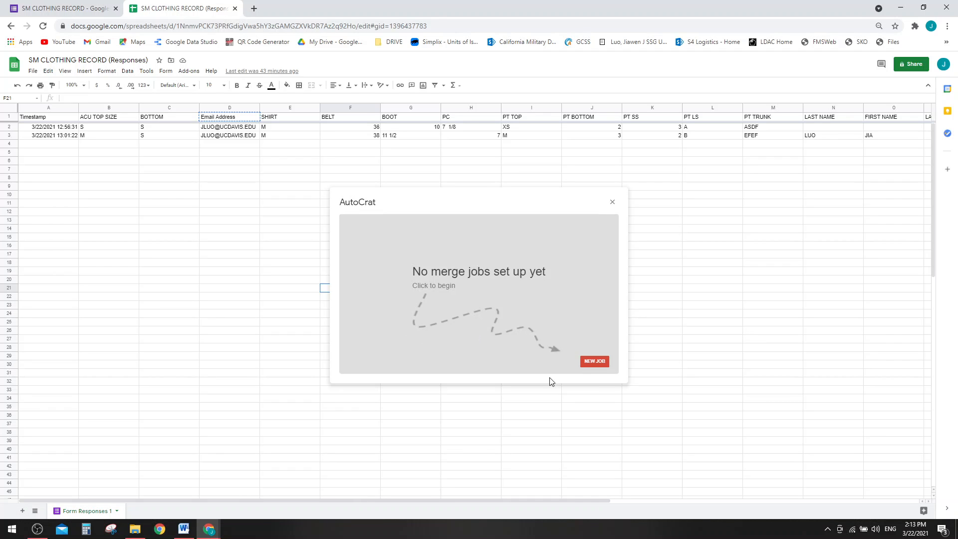
- Create a new AutoCrat merge job named QWETASDFAG12312
{"action": "left_click", "coordinate": [595, 362]}
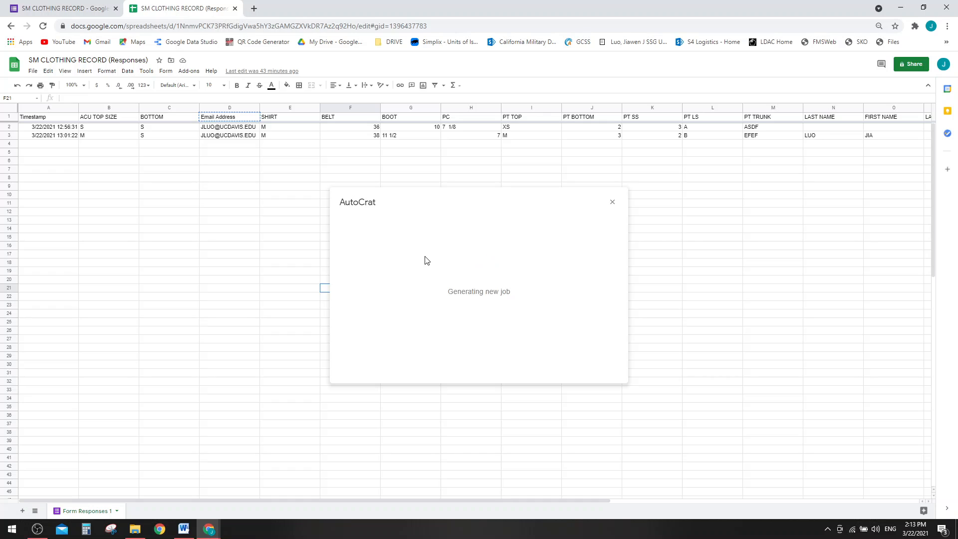
{"action": "left_click", "coordinate": [439, 254]}
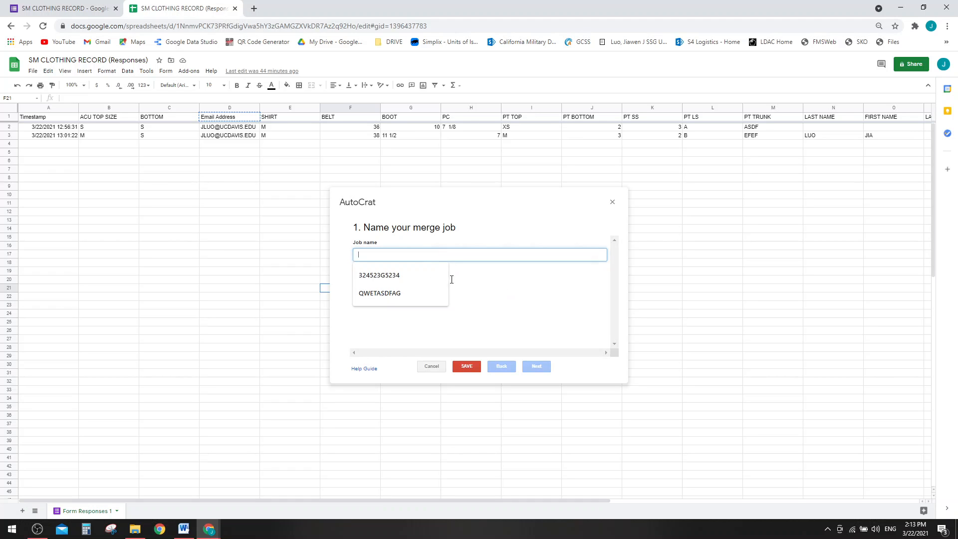
{"action": "left_click", "coordinate": [426, 290]}
{"action": "type", "text": "12312"}
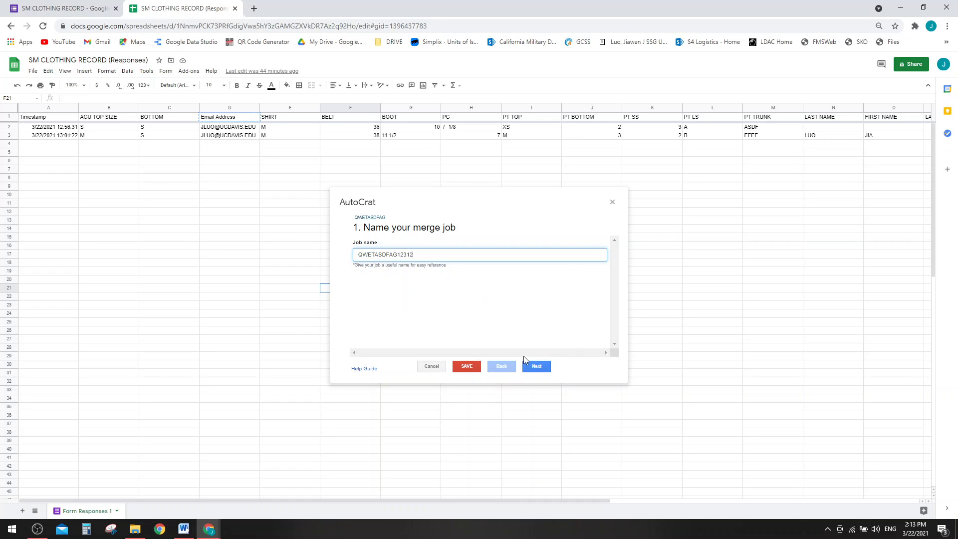
{"action": "left_click", "coordinate": [530, 366]}
- Pick TESTING AUTO CRAT CAP REAL from Drive as the job's template, replacing the first choice
{"action": "left_click", "coordinate": [371, 255]}
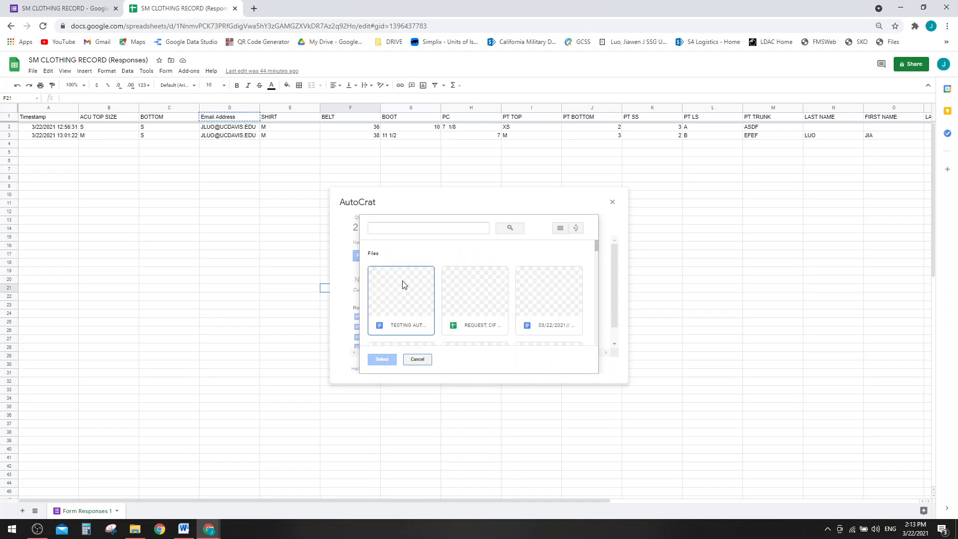
{"action": "double_click", "coordinate": [396, 301]}
{"action": "left_click", "coordinate": [533, 367]}
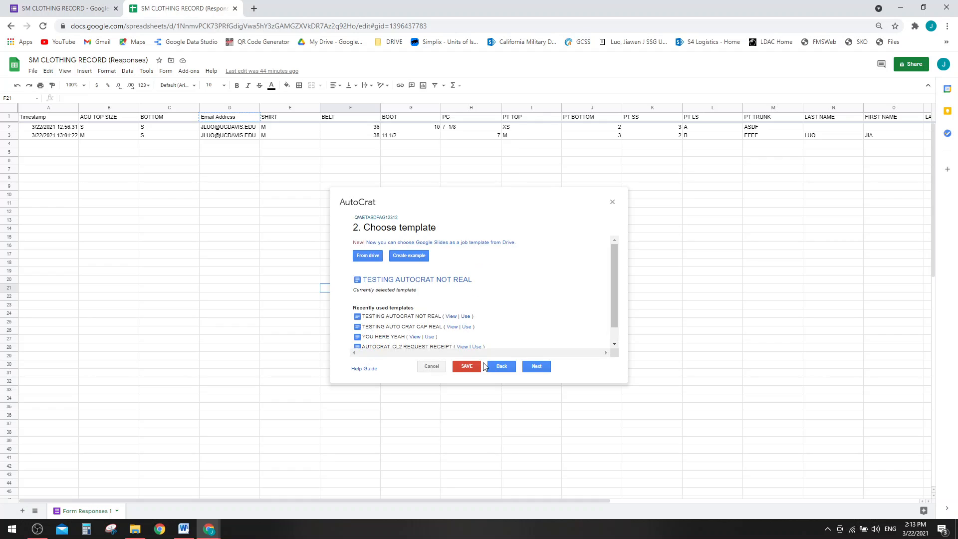
{"action": "left_click", "coordinate": [536, 368]}
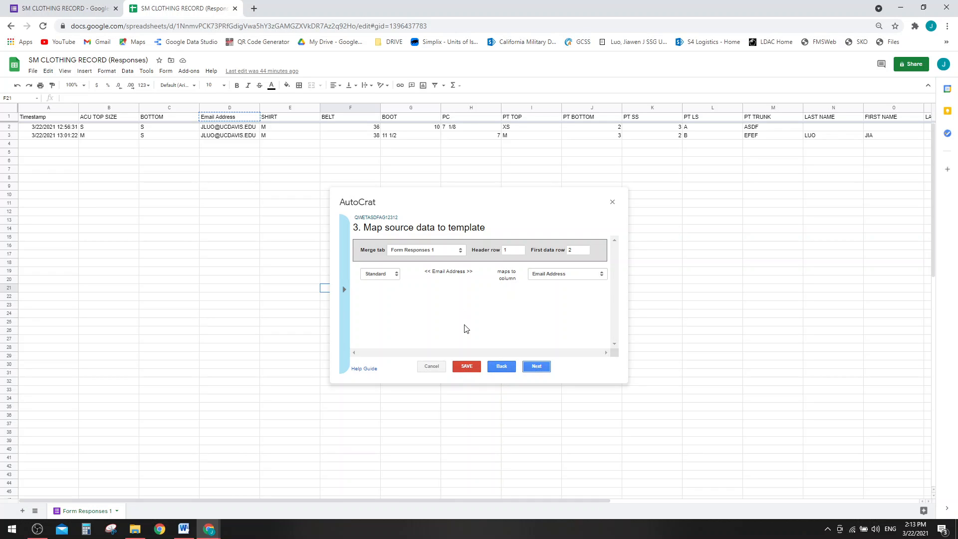
{"action": "left_click", "coordinate": [501, 366]}
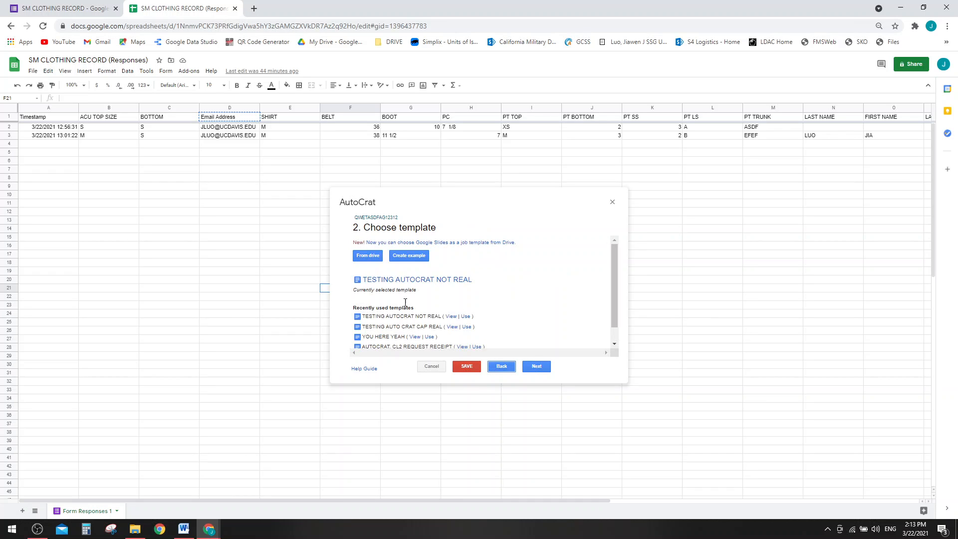
{"action": "left_click", "coordinate": [369, 260]}
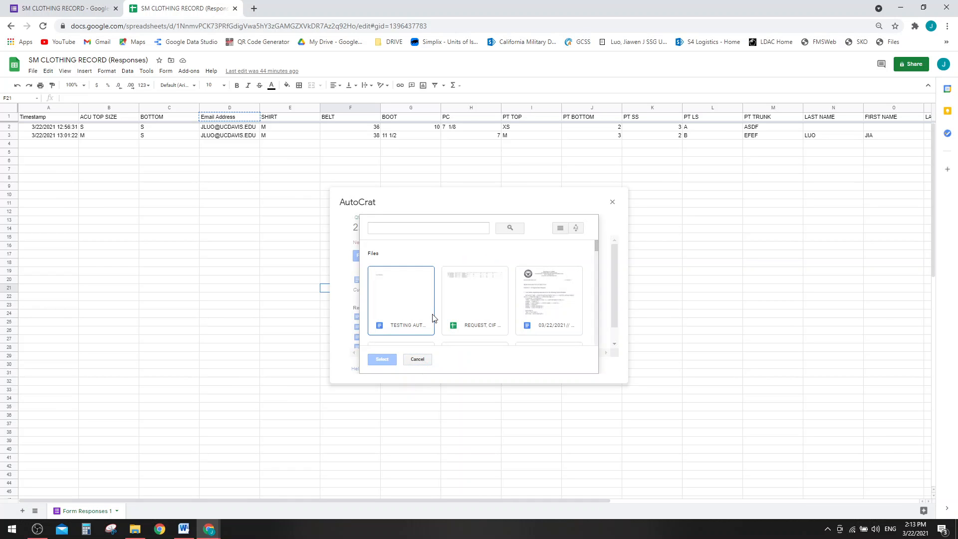
{"action": "scroll", "coordinate": [433, 329], "scroll_direction": "down", "scroll_amount": 1}
{"action": "scroll", "coordinate": [433, 331], "scroll_direction": "up", "scroll_amount": 1}
{"action": "double_click", "coordinate": [419, 286]}
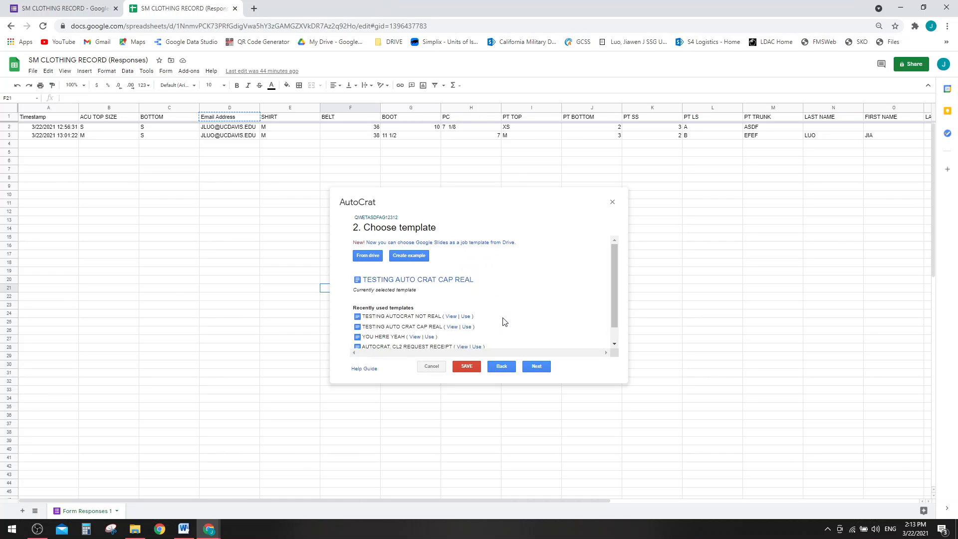
{"action": "key", "text": "alt+Tab"}
- Open TESTING AUTO CRAT CAP REAL from Docs home, inspect its <<tag>> lines, then return to AutoCrat
{"action": "left_click", "coordinate": [494, 68]}
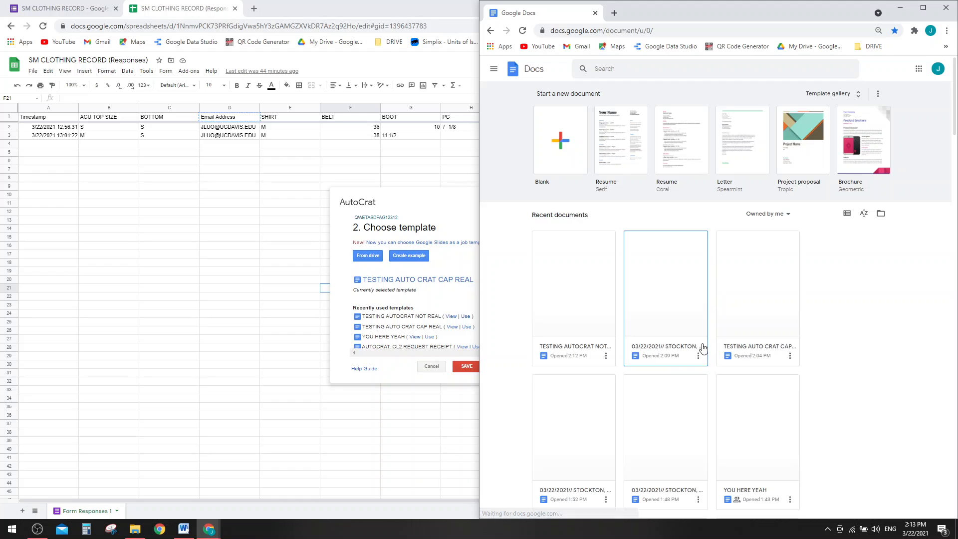
{"action": "left_click", "coordinate": [742, 279]}
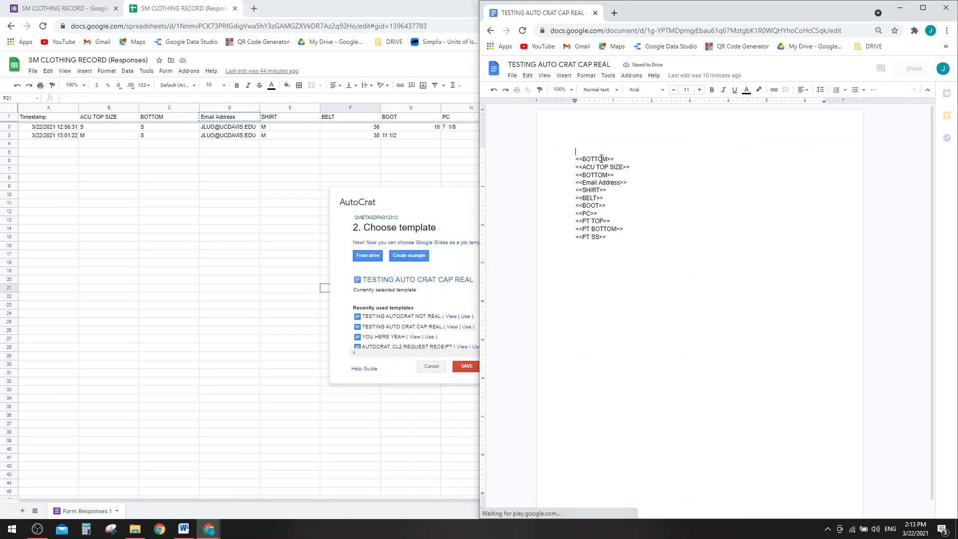
{"action": "left_click", "coordinate": [234, 221]}
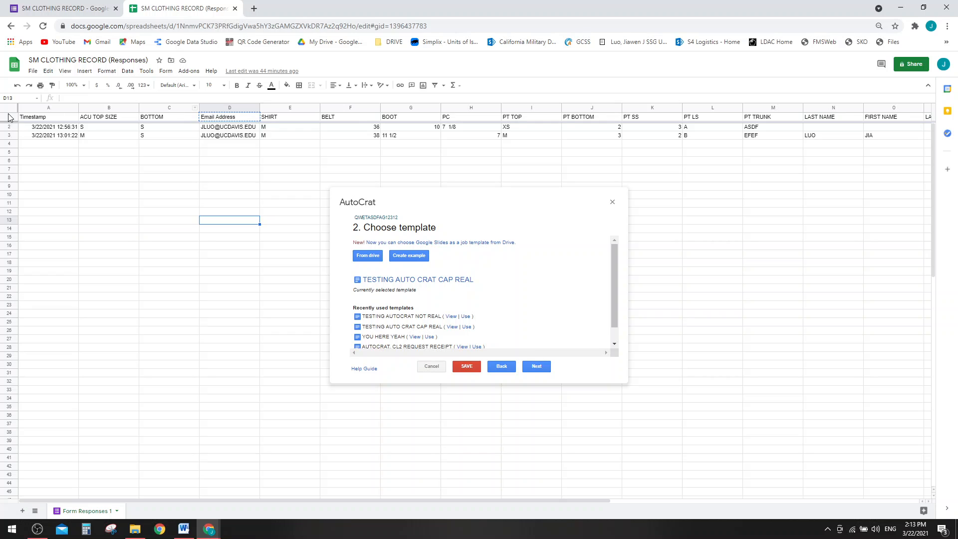
{"action": "key", "text": "alt+Tab"}
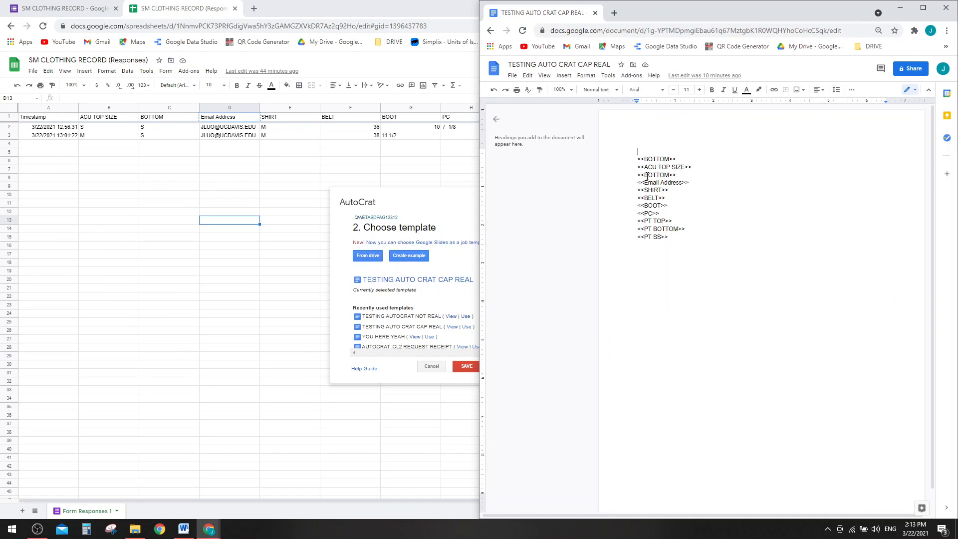
{"action": "left_click_drag", "start_coordinate": [646, 176], "coordinate": [714, 293]}
{"action": "left_click", "coordinate": [662, 262]}
{"action": "left_click", "coordinate": [448, 201]}
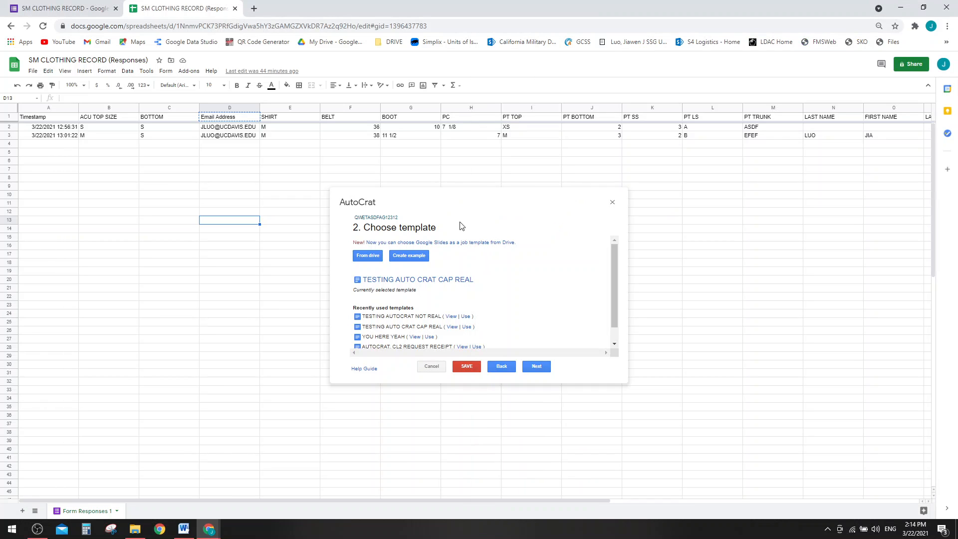
- Review the step 3 tag-to-column mappings and continue to step 4, File settings
{"action": "left_click", "coordinate": [537, 366]}
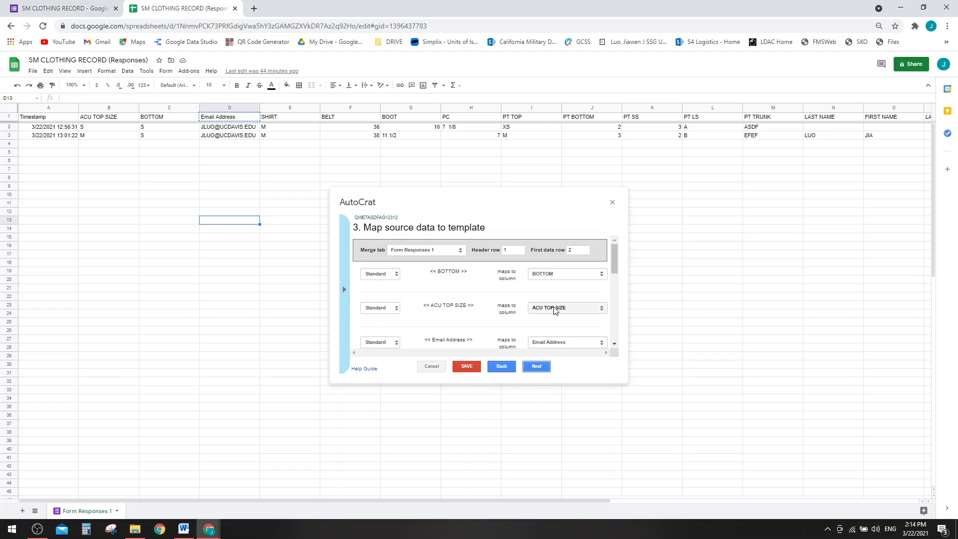
{"action": "scroll", "coordinate": [552, 305], "scroll_direction": "down", "scroll_amount": 3}
{"action": "scroll", "coordinate": [554, 306], "scroll_direction": "up", "scroll_amount": 3}
{"action": "scroll", "coordinate": [553, 306], "scroll_direction": "up", "scroll_amount": 1}
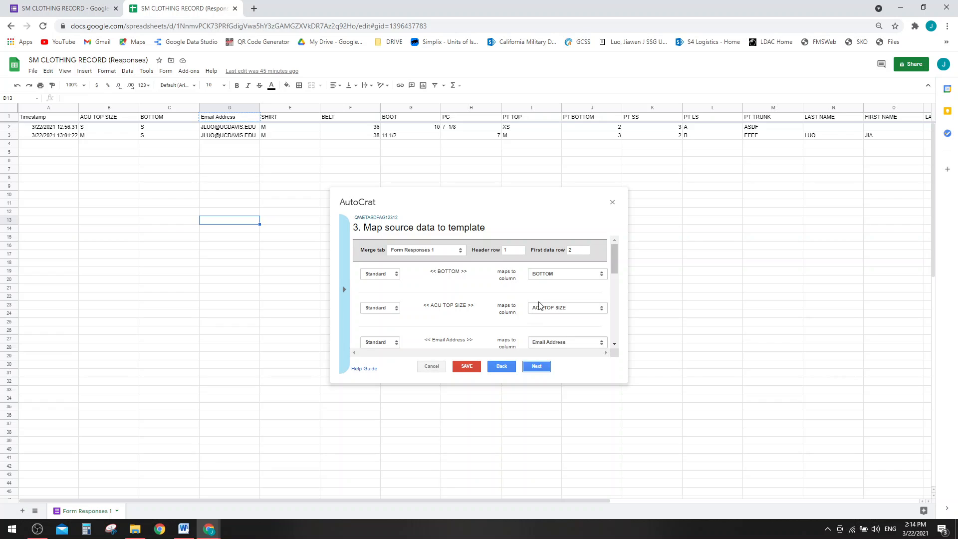
{"action": "scroll", "coordinate": [541, 295], "scroll_direction": "down", "scroll_amount": 10}
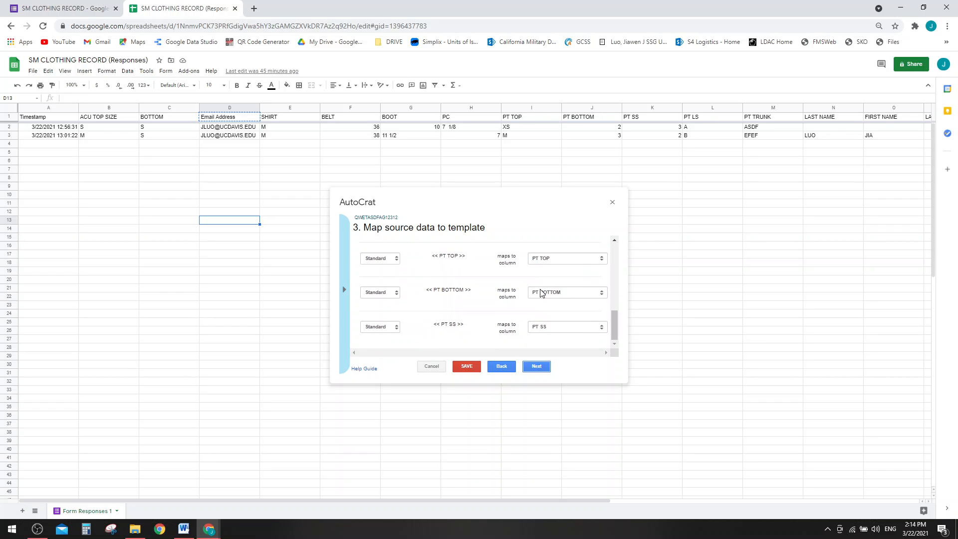
{"action": "left_click", "coordinate": [536, 366]}
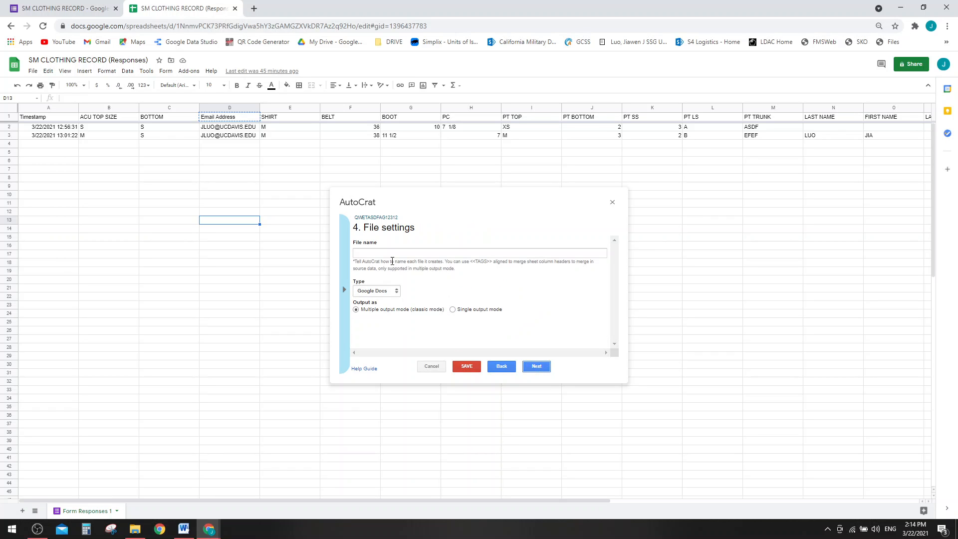
- Name merged files <<LAST NAME>>//<<Timestamp>> without <<DODID>>, keeping My Drive as destination
{"action": "left_click", "coordinate": [393, 253]}
{"action": "left_click", "coordinate": [411, 271]}
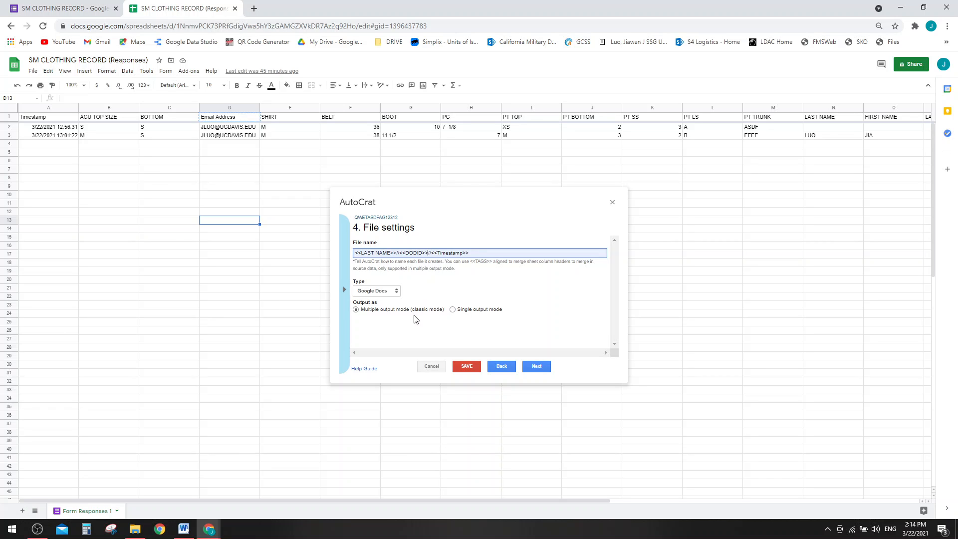
{"action": "key", "text": "BackSpace"}
{"action": "key", "text": "BackSpace"}
{"action": "key", "text": "BackSpace"}
{"action": "key", "text": "BackSpace"}
{"action": "key", "text": "BackSpace"}
{"action": "key", "text": "BackSpace"}
{"action": "key", "text": "BackSpace"}
{"action": "key", "text": "BackSpace"}
{"action": "key", "text": "BackSpace"}
{"action": "key", "text": "BackSpace"}
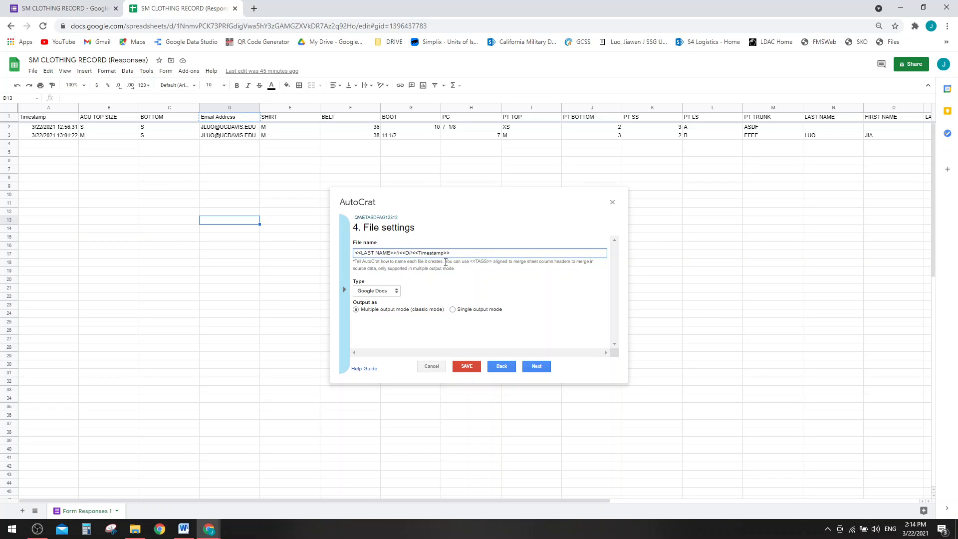
{"action": "key", "text": "BackSpace"}
{"action": "key", "text": "BackSpace"}
{"action": "left_click", "coordinate": [531, 369]}
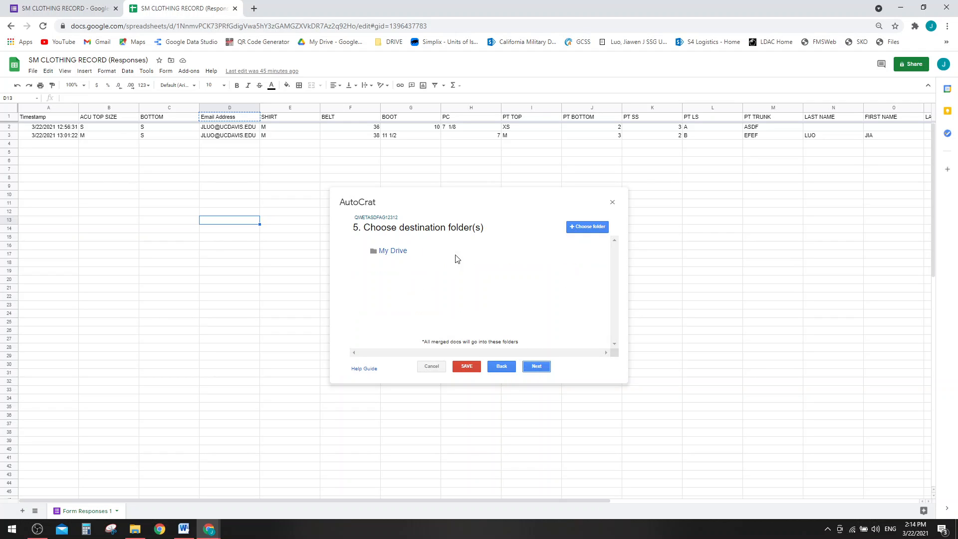
{"action": "left_click", "coordinate": [536, 366]}
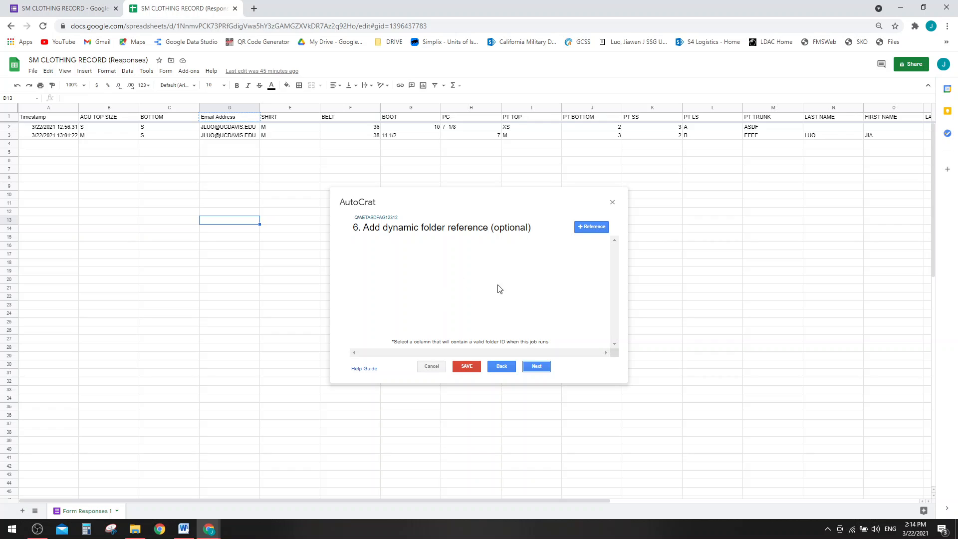
- In step 8, set Share doc? to Yes and Share doc as to PDF
{"action": "left_click", "coordinate": [541, 367]}
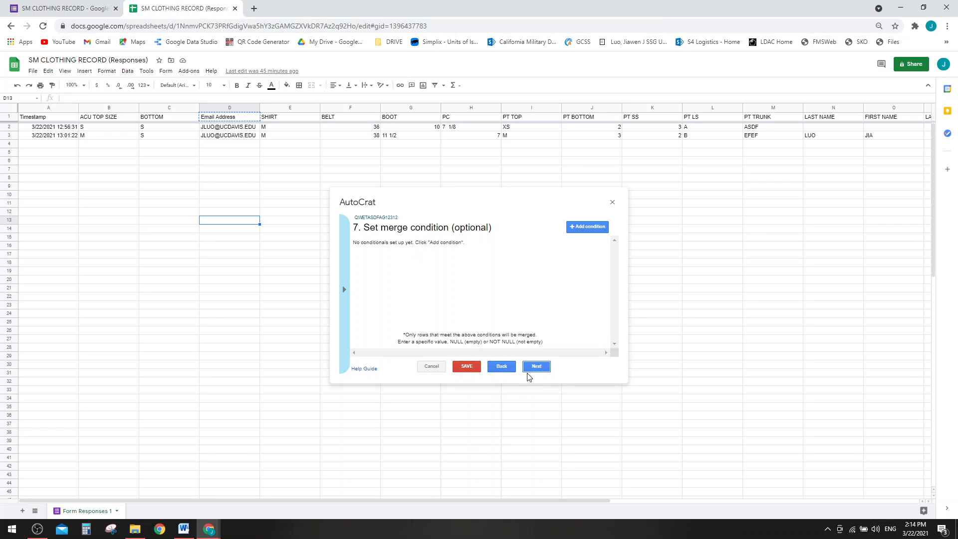
{"action": "left_click", "coordinate": [502, 366]}
{"action": "left_click", "coordinate": [547, 369]}
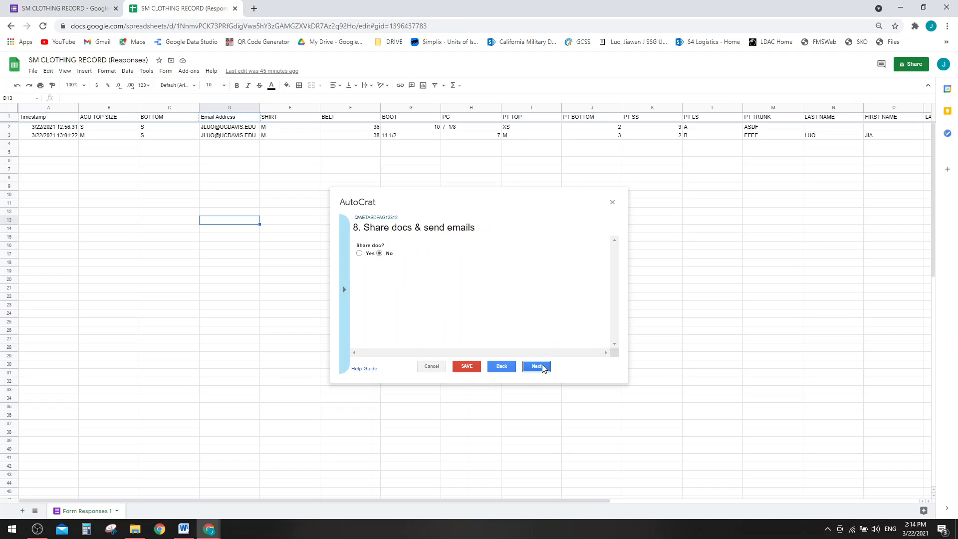
{"action": "left_click", "coordinate": [359, 253]}
{"action": "left_click", "coordinate": [394, 275]}
{"action": "left_click", "coordinate": [395, 317]}
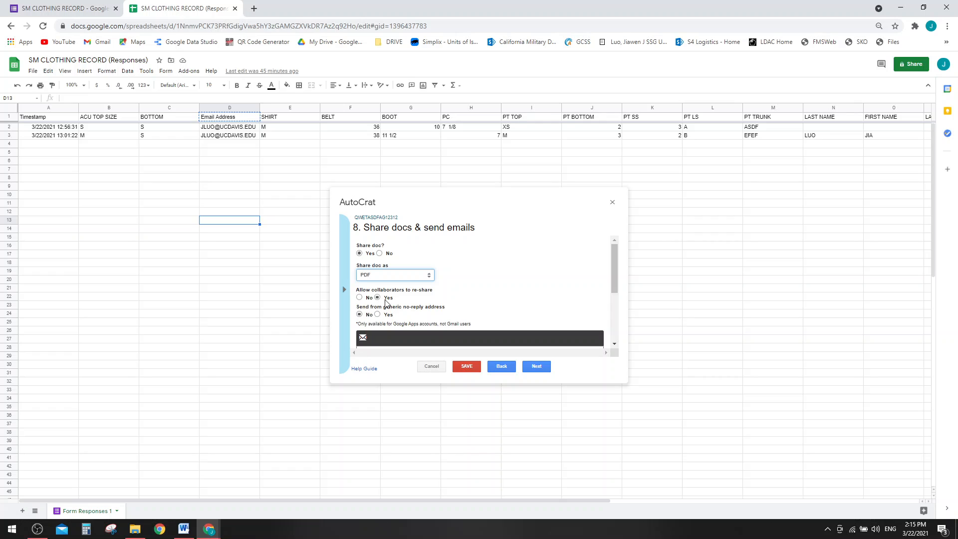
{"action": "scroll", "coordinate": [385, 303], "scroll_direction": "down", "scroll_amount": 3}
{"action": "scroll", "coordinate": [497, 286], "scroll_direction": "up", "scroll_amount": 3}
{"action": "scroll", "coordinate": [501, 308], "scroll_direction": "down", "scroll_amount": 2}
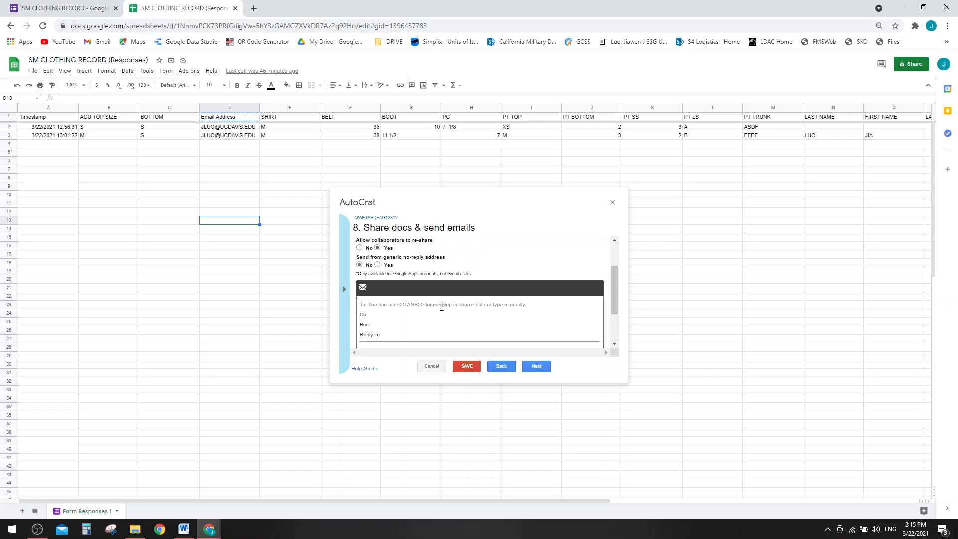
- Set the email To field to the <<Email Address>> tag copied from the template
{"action": "left_click", "coordinate": [441, 304]}
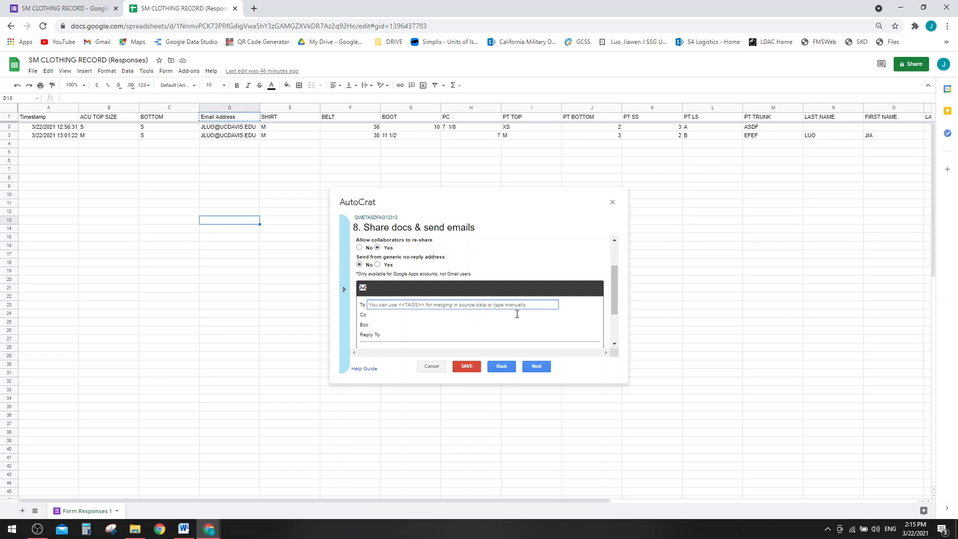
{"action": "key", "text": "alt+Tab"}
{"action": "left_click_drag", "start_coordinate": [690, 183], "coordinate": [637, 187]}
{"action": "key", "text": "ctrl+c"}
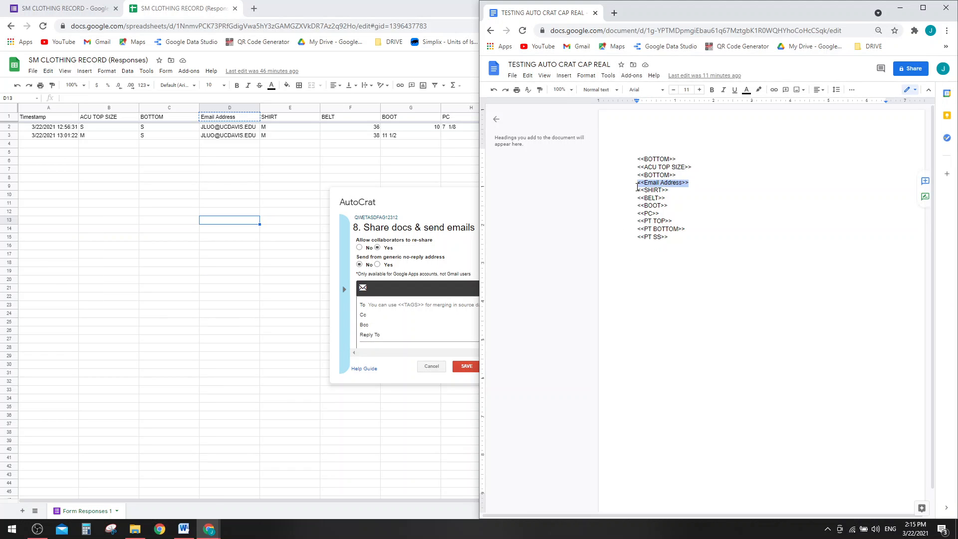
{"action": "left_click", "coordinate": [403, 303]}
{"action": "key", "text": "ctrl+v"}
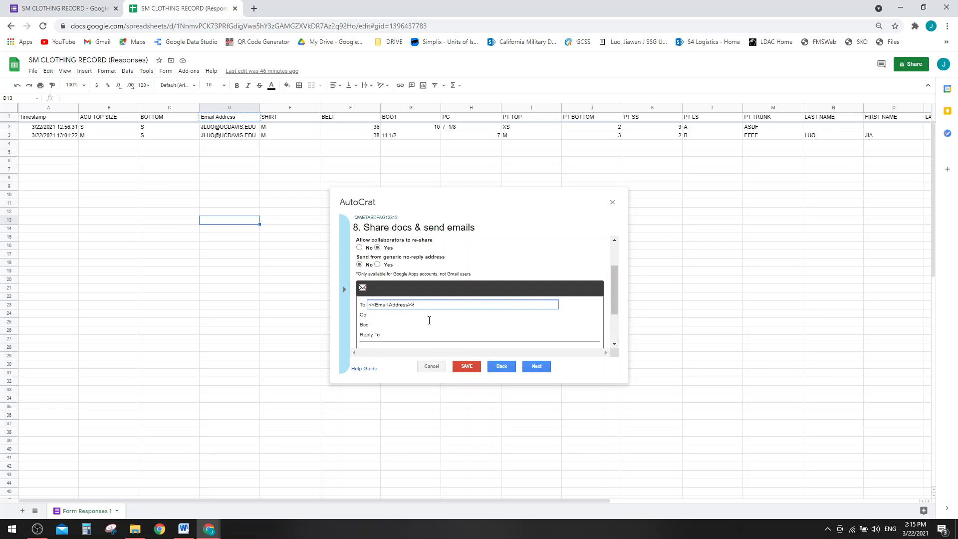
{"action": "scroll", "coordinate": [429, 320], "scroll_direction": "down", "scroll_amount": 1}
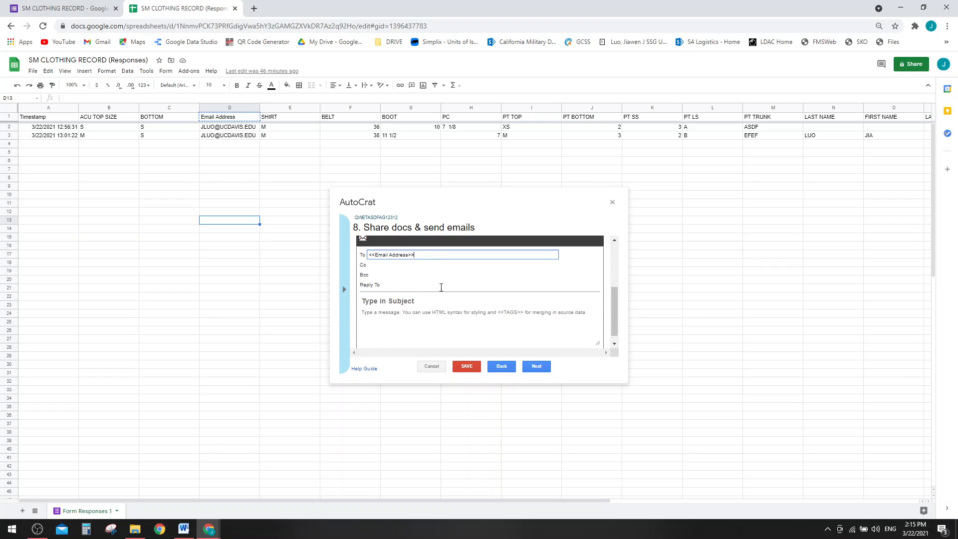
- Enter subject YOU MADE IT! and message MAYBE, JUST MAYBE, then continue to triggers
{"action": "left_click", "coordinate": [412, 301]}
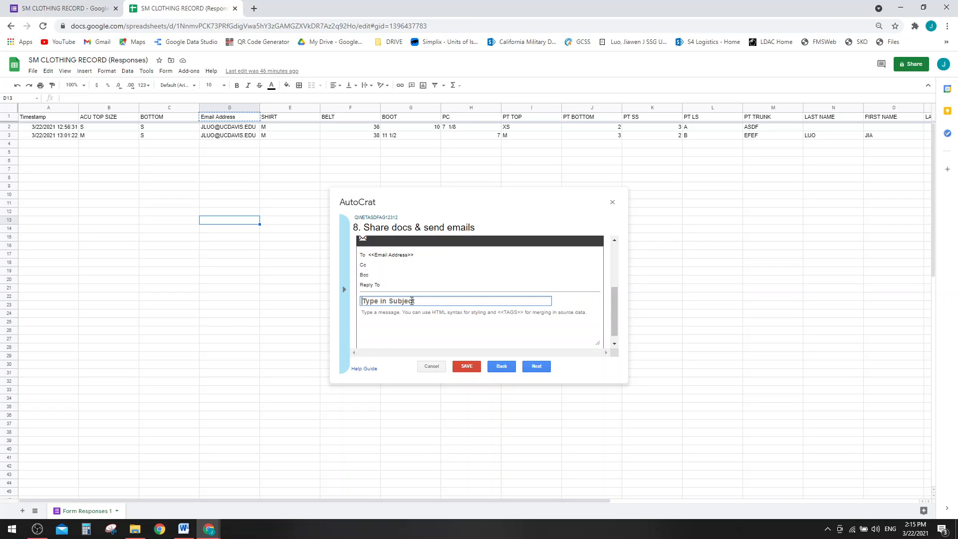
{"action": "type", "text": "YOU MADE IT!"}
{"action": "key", "text": "Tab"}
{"action": "type", "text": "MAY"}
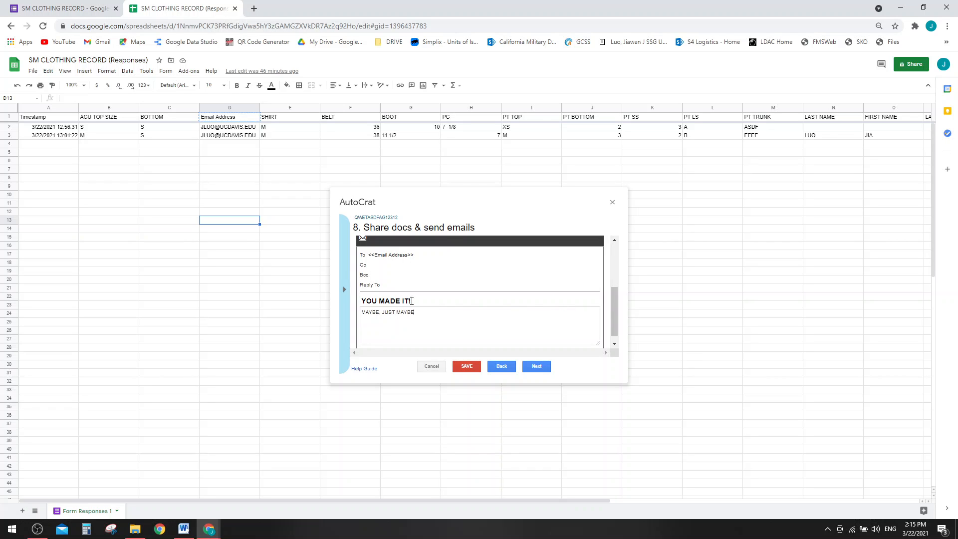
{"action": "left_click", "coordinate": [538, 367]}
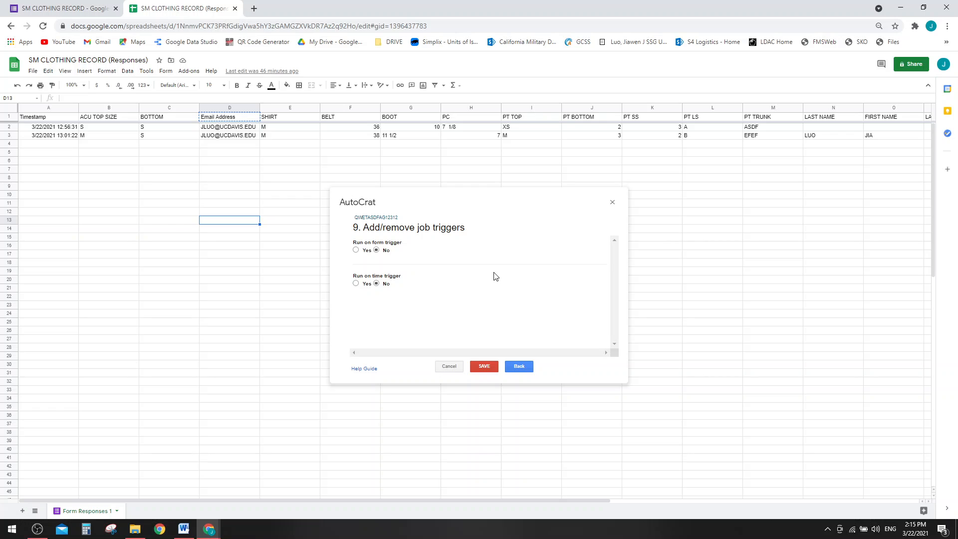
- Set the job to run on form submit, save it, and run it
{"action": "left_click", "coordinate": [356, 250]}
{"action": "left_click", "coordinate": [491, 368]}
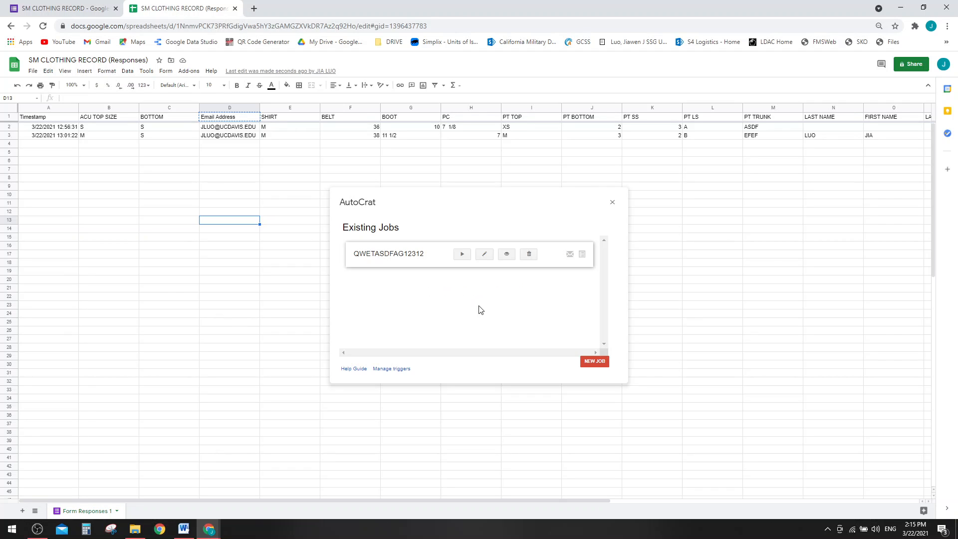
{"action": "left_click", "coordinate": [462, 254]}
- Widen column S to show the merged-doc URLs and open row 2's document
{"action": "left_click", "coordinate": [612, 202]}
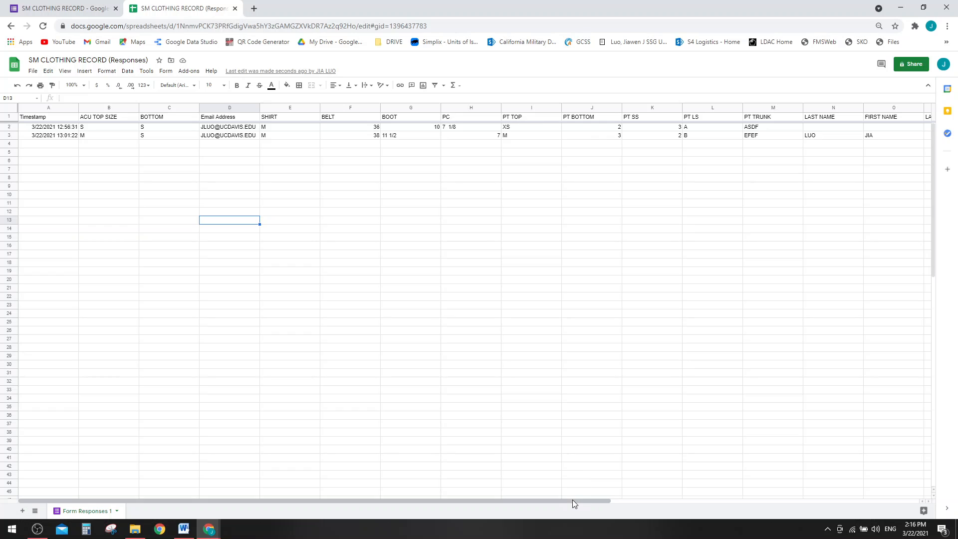
{"action": "left_click_drag", "start_coordinate": [572, 500], "coordinate": [955, 478]}
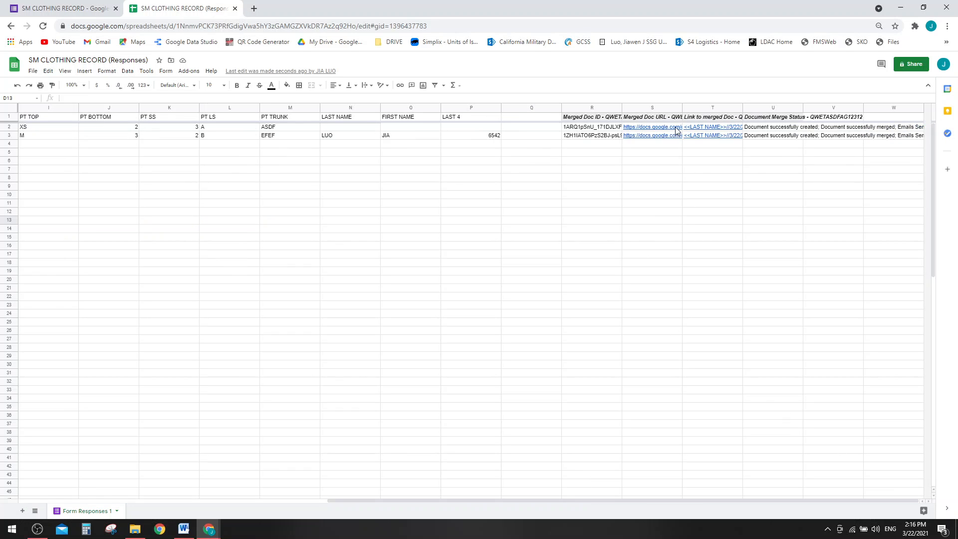
{"action": "double_click", "coordinate": [681, 106]}
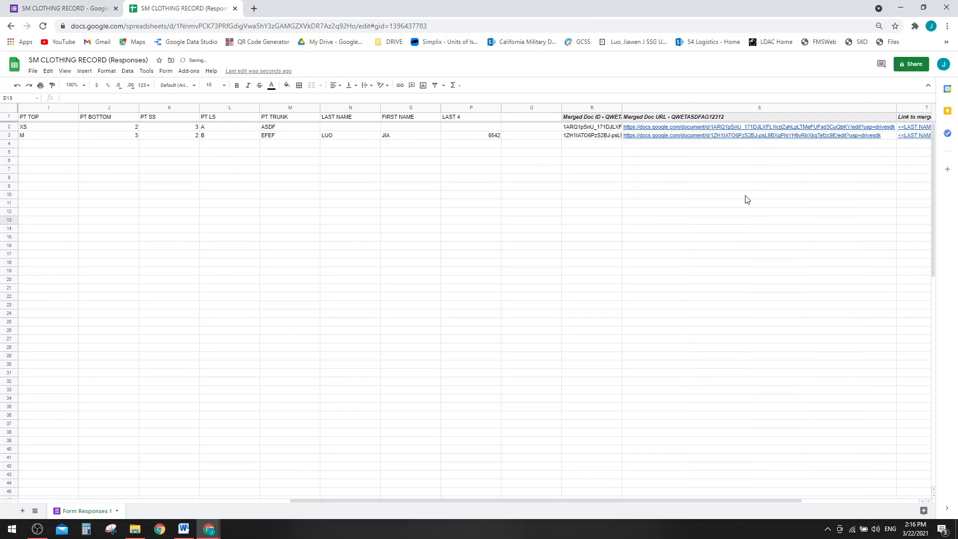
{"action": "left_click", "coordinate": [664, 131]}
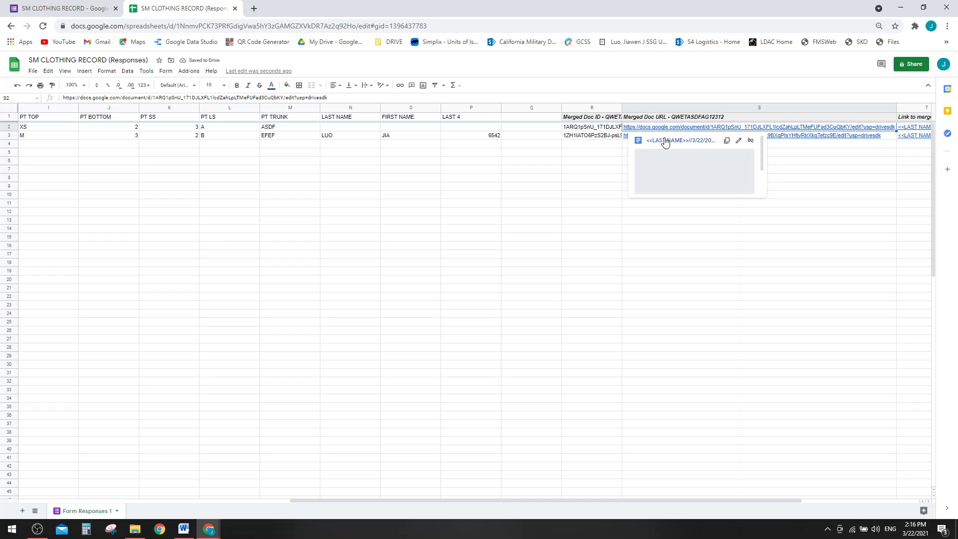
{"action": "left_click", "coordinate": [667, 141]}
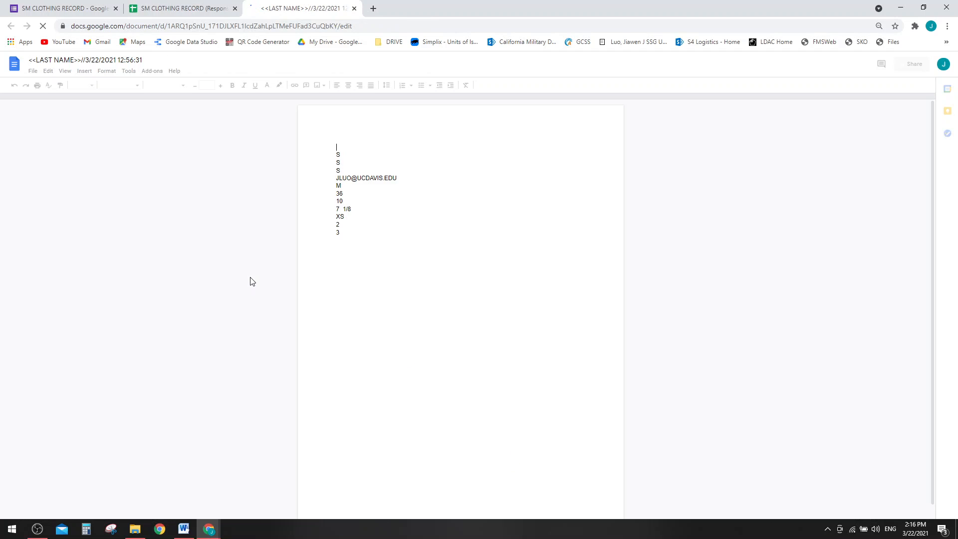
- Select the merged document's text to check row 2's sizes, then return to the responses sheet
{"action": "left_click_drag", "start_coordinate": [336, 150], "coordinate": [370, 268]}
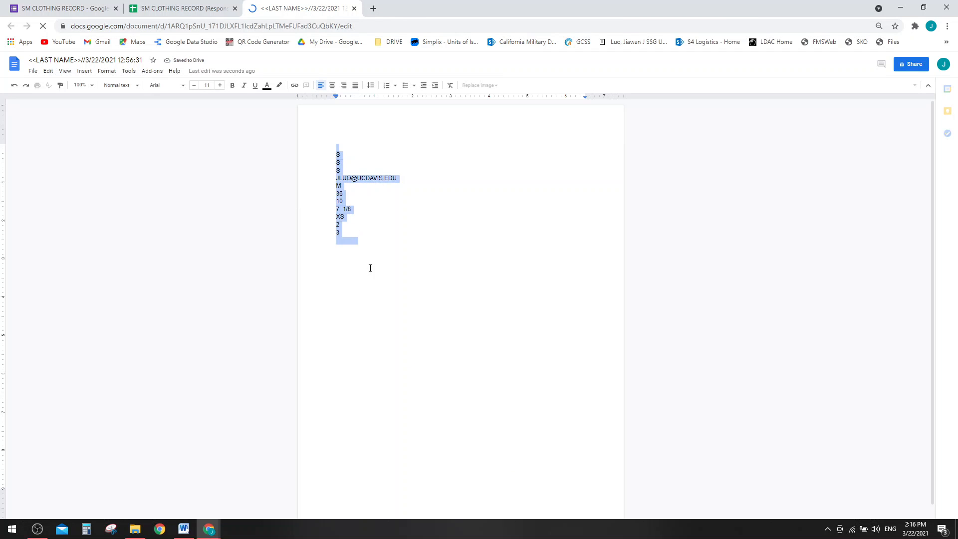
{"action": "left_click", "coordinate": [359, 235]}
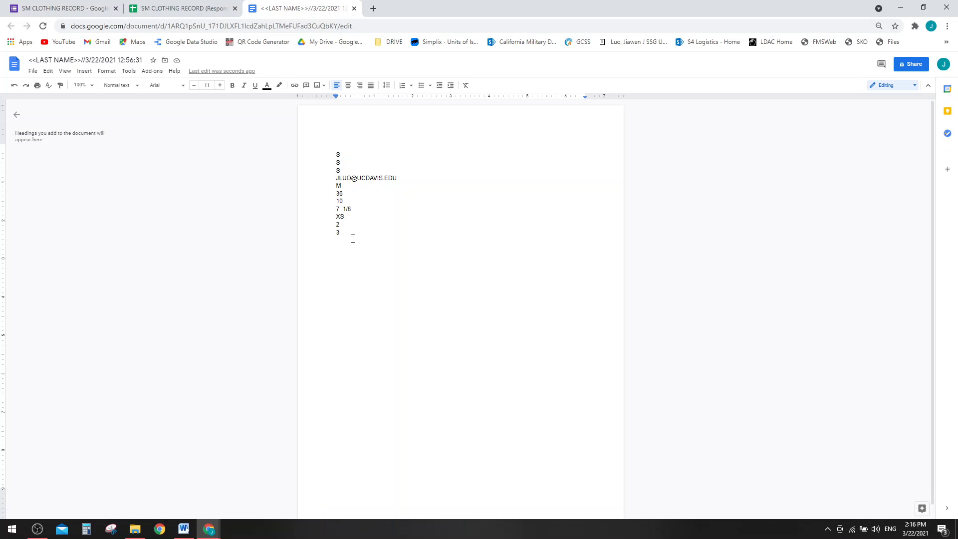
{"action": "key", "text": "ctrl+a"}
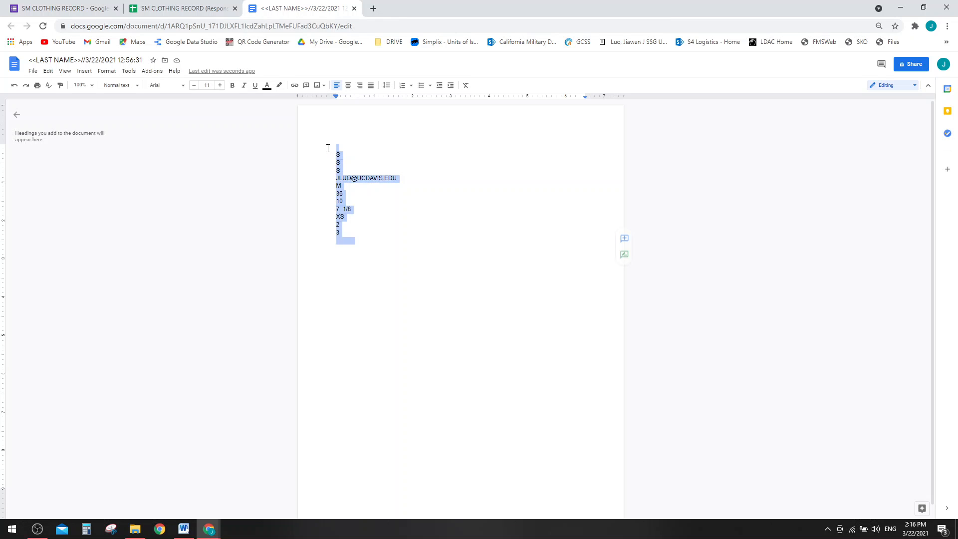
{"action": "left_click", "coordinate": [344, 252]}
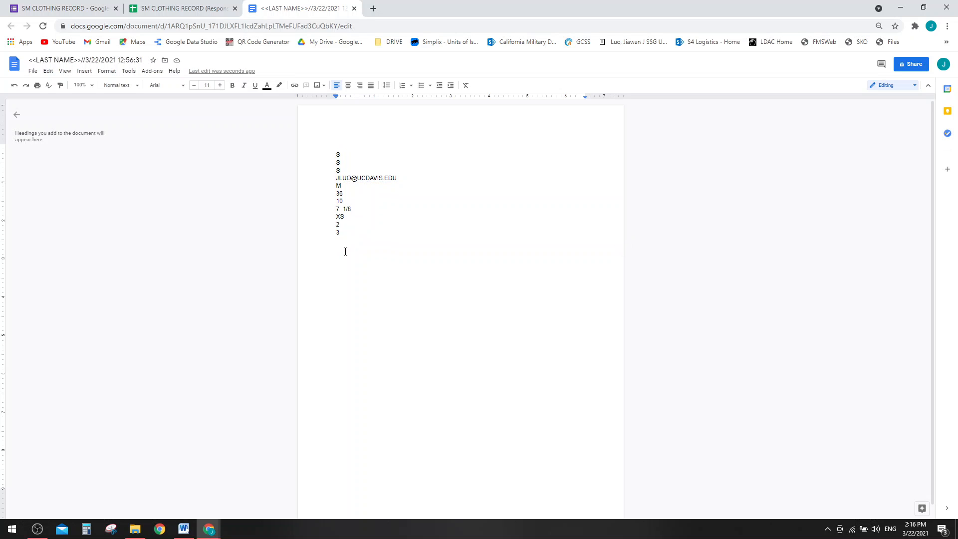
{"action": "left_click", "coordinate": [187, 10]}
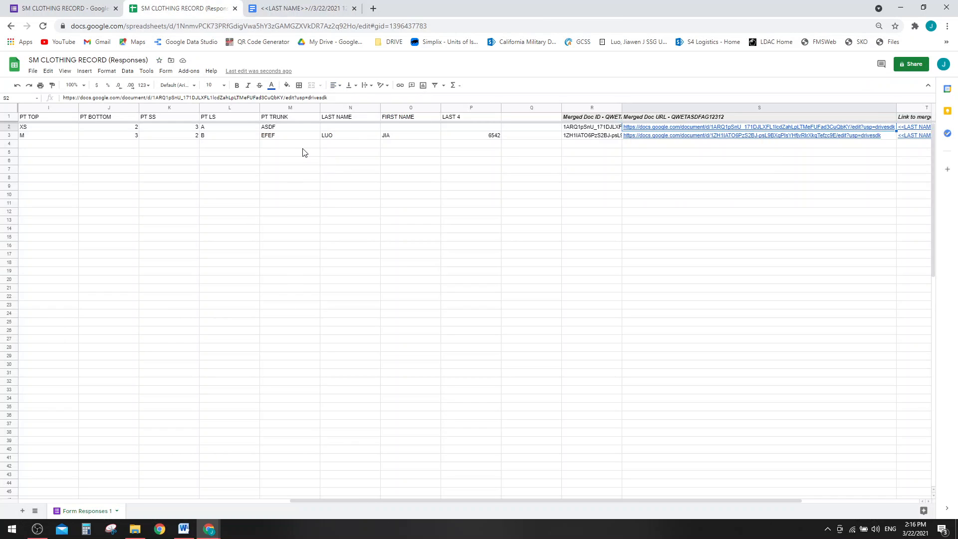
- Compare response rows 2–3 (columns A–N) against the merged doc, then open the form's Responses summary
{"action": "left_click_drag", "start_coordinate": [323, 131], "coordinate": [3, 120]}
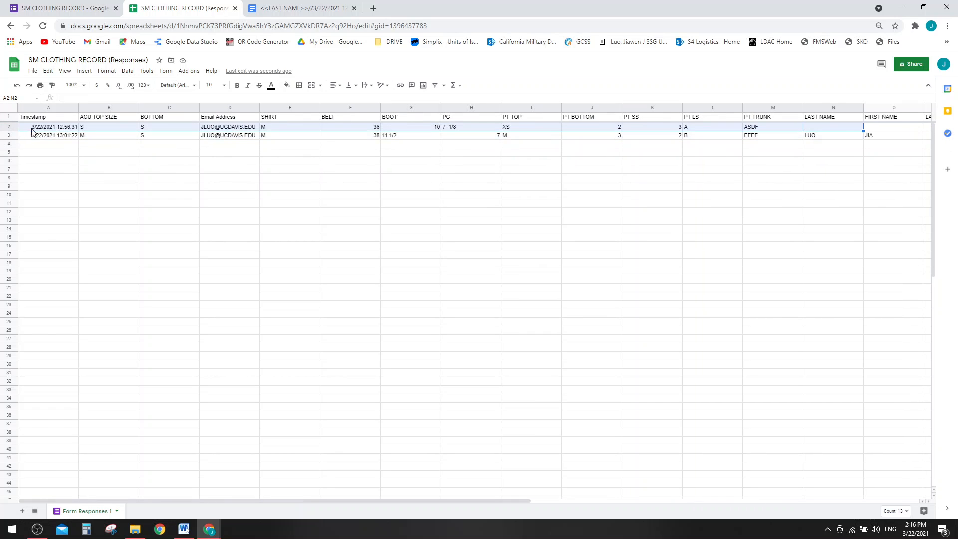
{"action": "left_click", "coordinate": [159, 212]}
{"action": "left_click", "coordinate": [379, 214]}
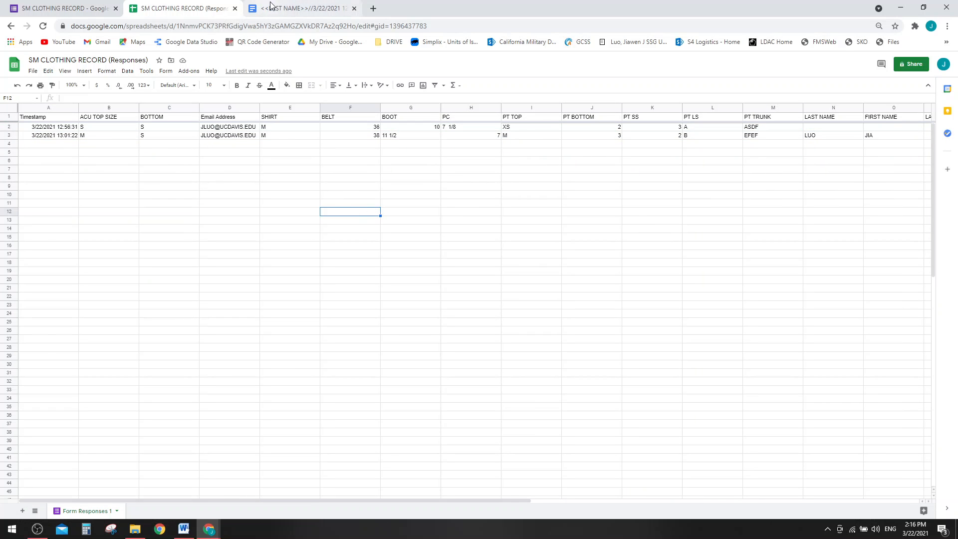
{"action": "left_click", "coordinate": [272, 7]}
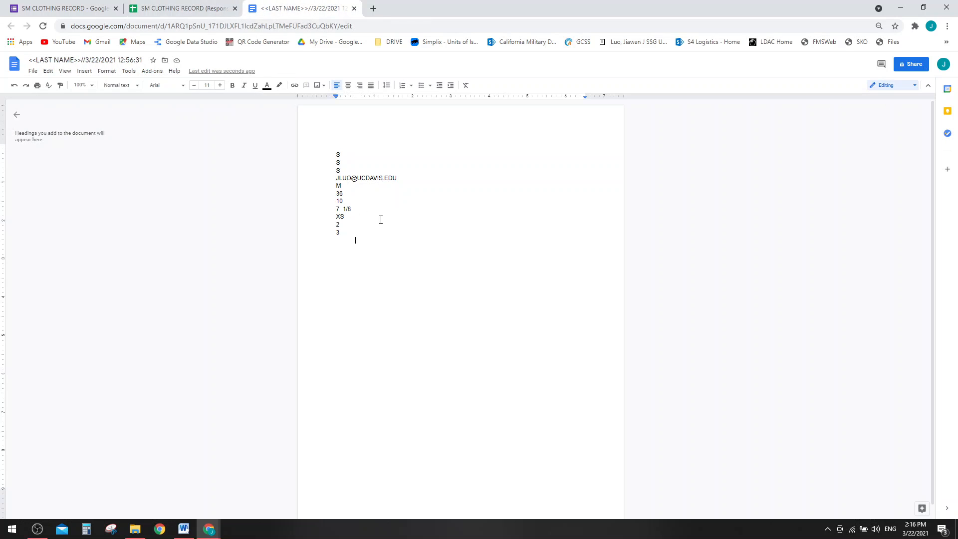
{"action": "left_click", "coordinate": [187, 8]}
{"action": "left_click", "coordinate": [37, 12]}
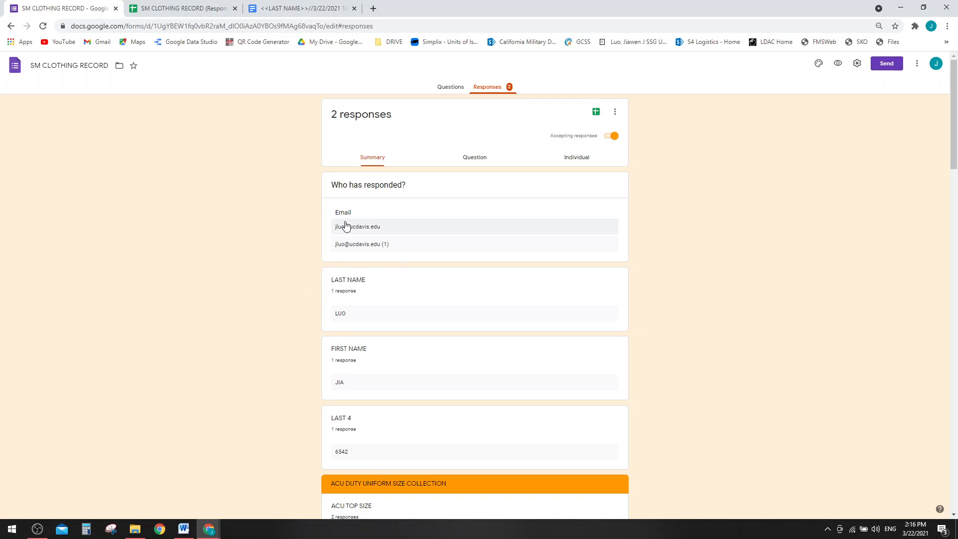
- Preview the form and fill page 1 with an e-mail address, last name, first name and last 4 digits
{"action": "left_click", "coordinate": [450, 87]}
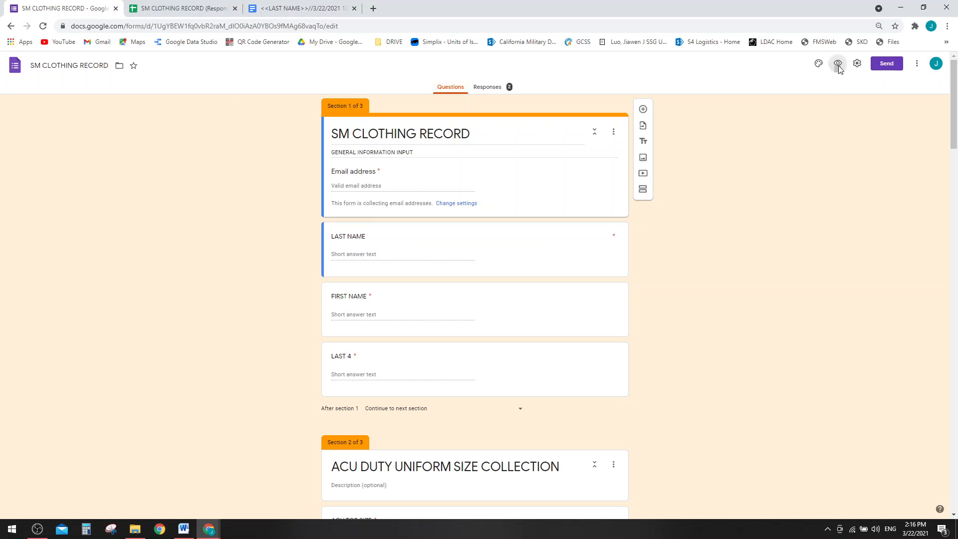
{"action": "left_click", "coordinate": [837, 64]}
{"action": "left_click", "coordinate": [387, 160]}
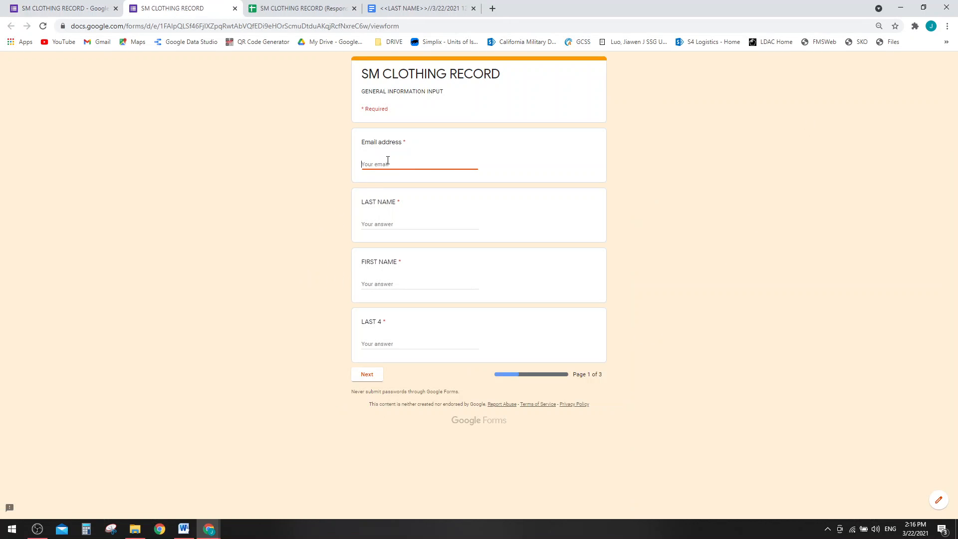
{"action": "key", "text": "Tab"}
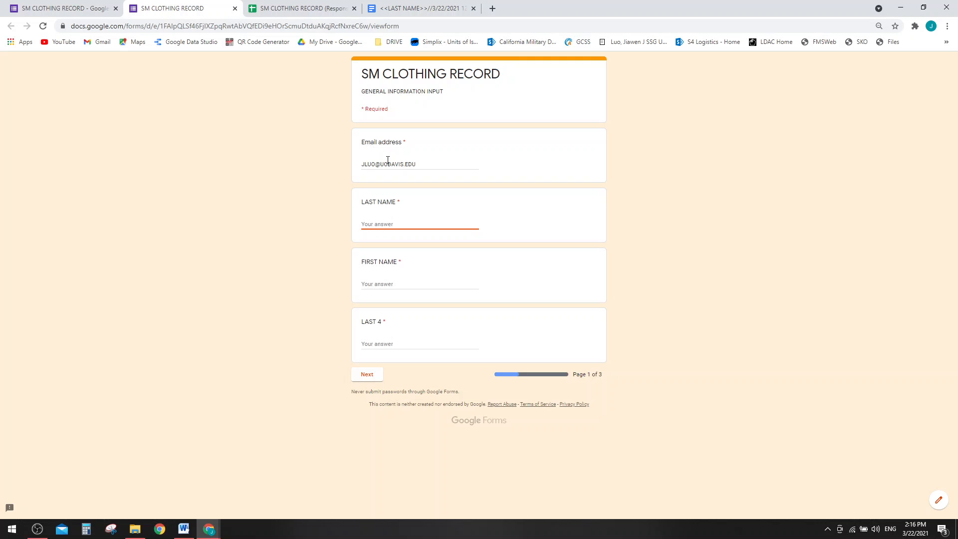
{"action": "key", "text": "Tab"}
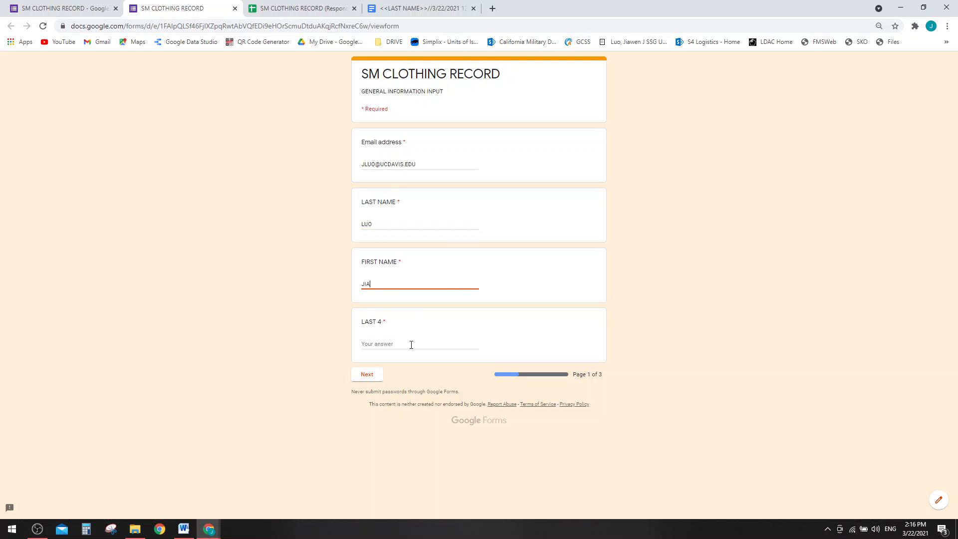
{"action": "left_click", "coordinate": [416, 343]}
{"action": "type", "text": "1232"}
{"action": "left_click", "coordinate": [369, 378]}
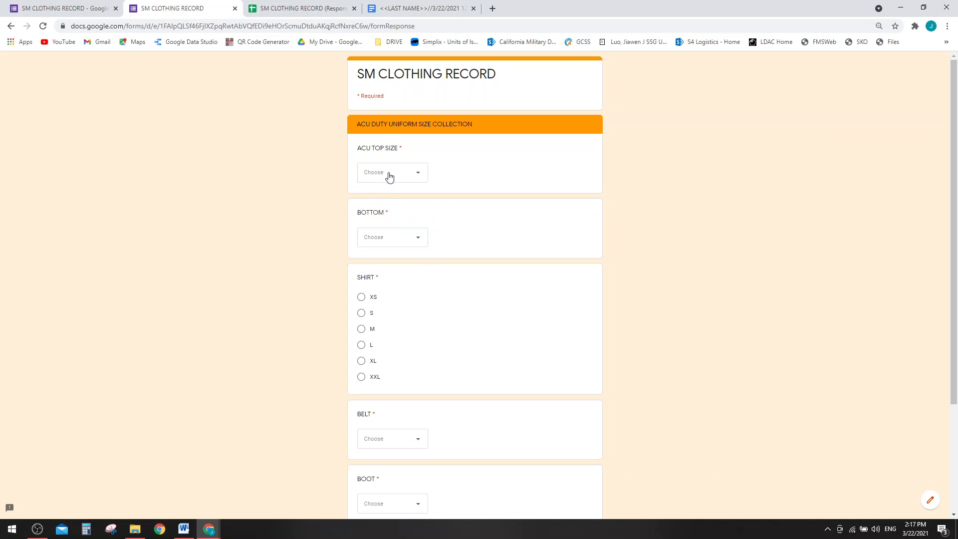
- Answer the ACU sizes: top S, bottom S, shirt XL, boot 11 1/2, PC 7 1/4
{"action": "left_click", "coordinate": [388, 175]}
{"action": "left_click", "coordinate": [380, 219]}
{"action": "left_click", "coordinate": [395, 237]}
{"action": "left_click", "coordinate": [399, 280]}
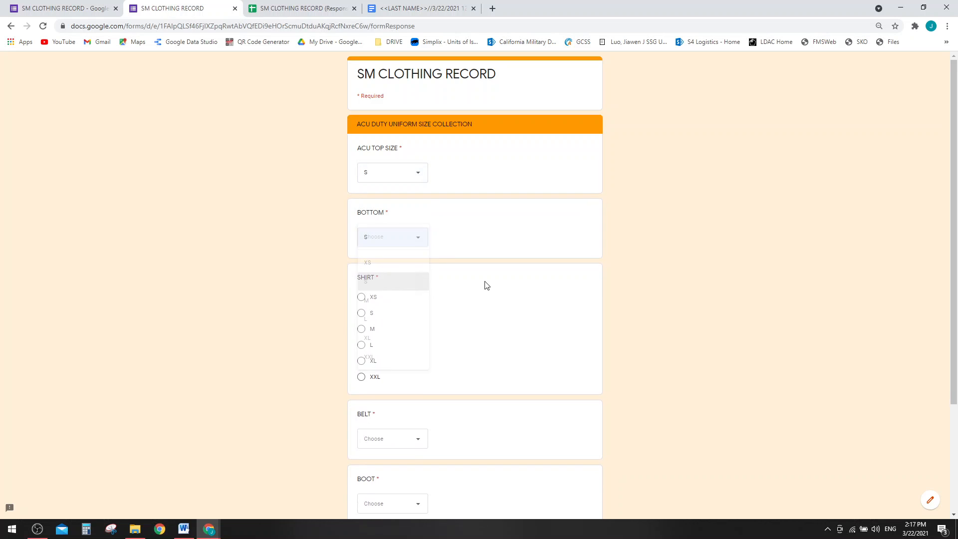
{"action": "scroll", "coordinate": [400, 252], "scroll_direction": "down", "scroll_amount": 3}
{"action": "left_click", "coordinate": [382, 220]}
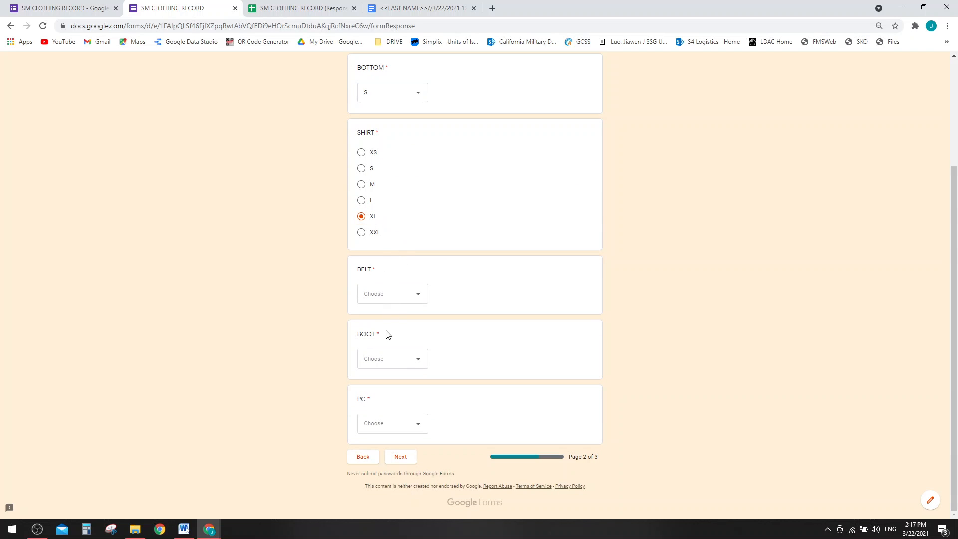
{"action": "left_click", "coordinate": [388, 299]}
{"action": "left_click", "coordinate": [381, 365]}
{"action": "left_click", "coordinate": [402, 369]}
{"action": "left_click", "coordinate": [383, 427]}
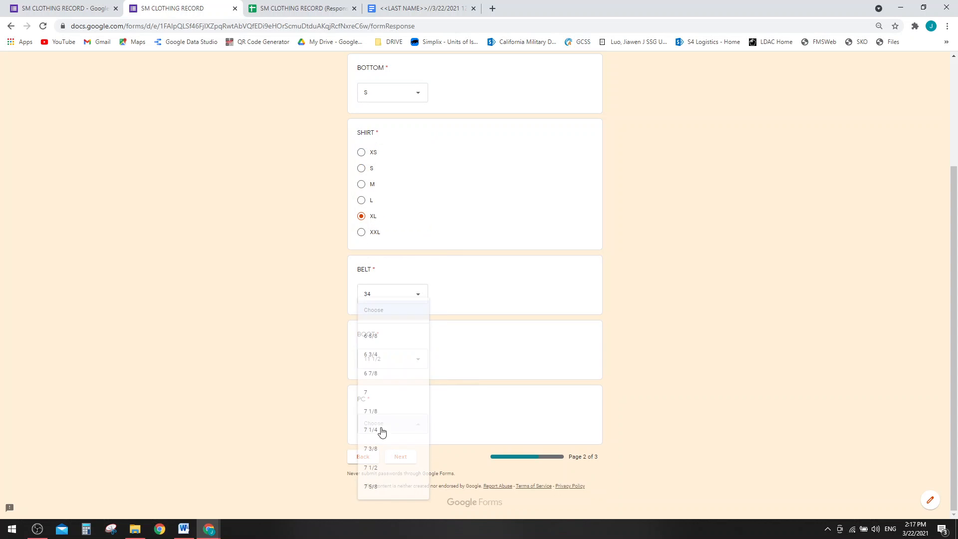
{"action": "left_click", "coordinate": [391, 431]}
{"action": "left_click", "coordinate": [398, 456]}
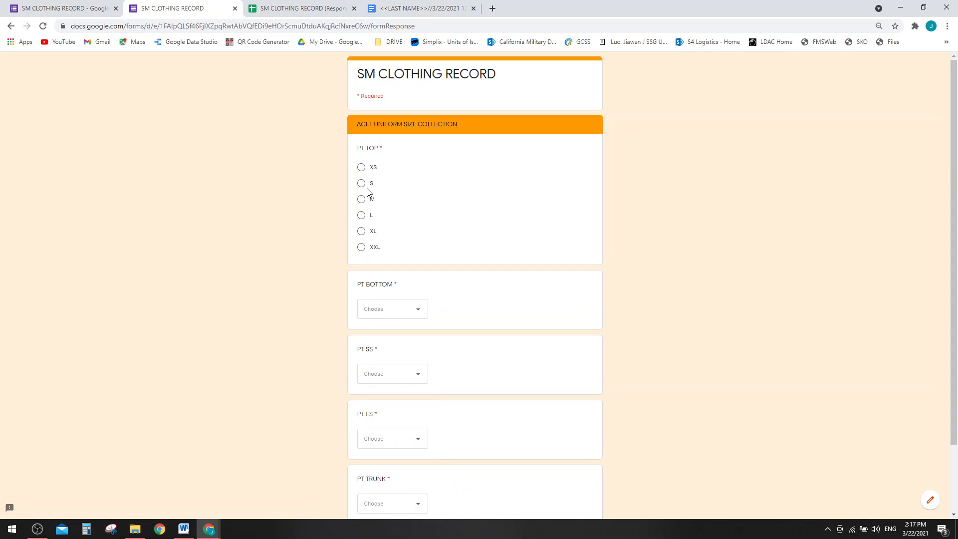
- Answer the ACFT sizes (PT top S, bottom 1, SS 2, LS A, trunk ASDF) and submit
{"action": "left_click", "coordinate": [405, 307]}
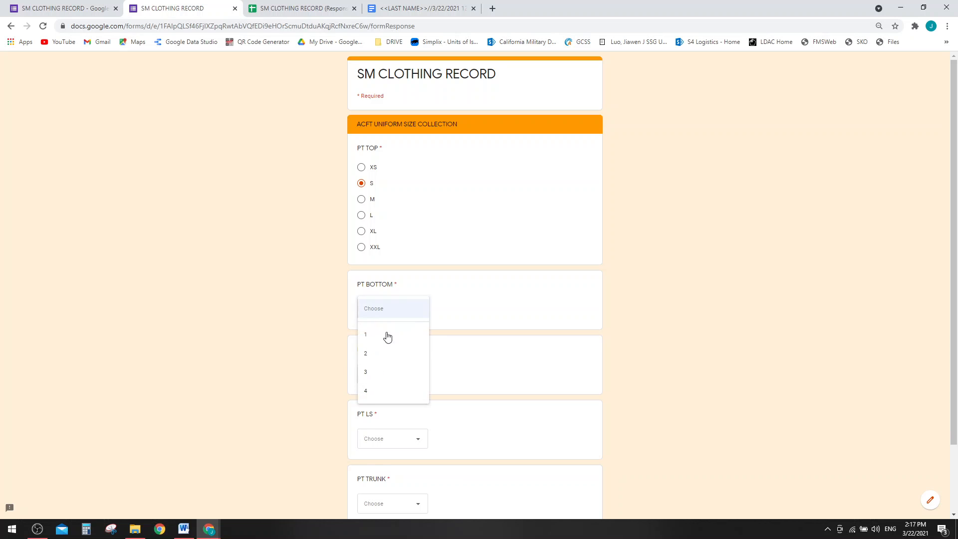
{"action": "left_click", "coordinate": [387, 335]}
{"action": "left_click", "coordinate": [394, 380]}
{"action": "left_click", "coordinate": [384, 373]}
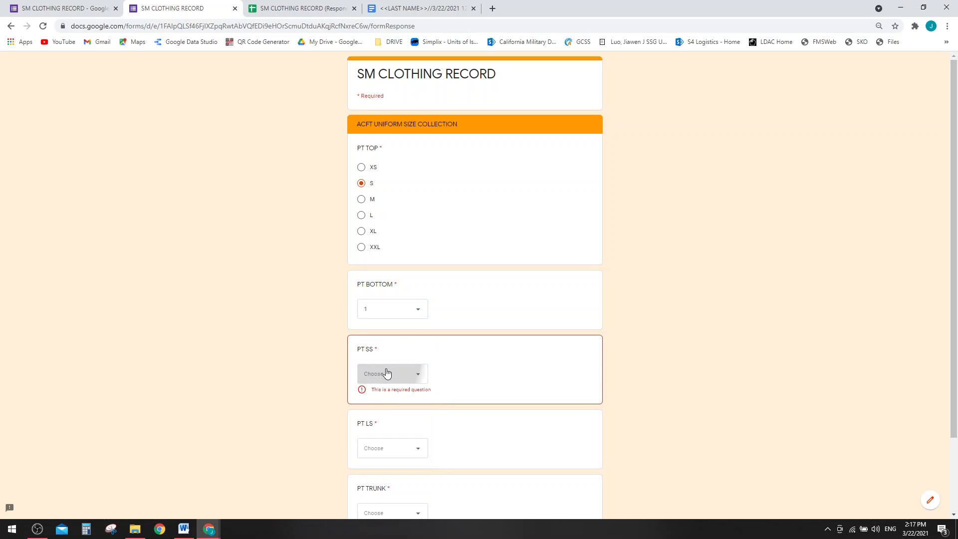
{"action": "left_click", "coordinate": [385, 373]}
{"action": "left_click", "coordinate": [385, 417]}
{"action": "scroll", "coordinate": [557, 310], "scroll_direction": "down", "scroll_amount": 2}
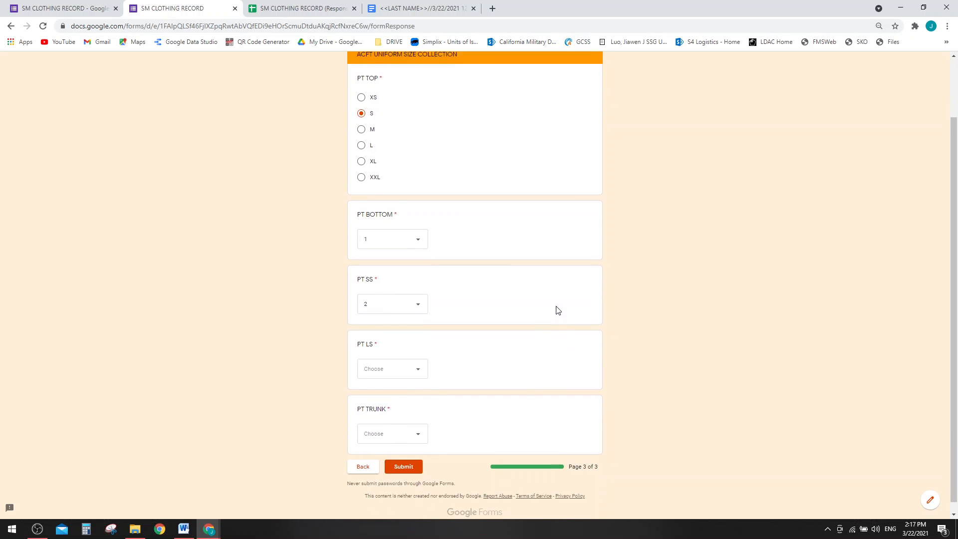
{"action": "left_click", "coordinate": [398, 361]}
{"action": "left_click", "coordinate": [394, 387]}
{"action": "left_click", "coordinate": [394, 425]}
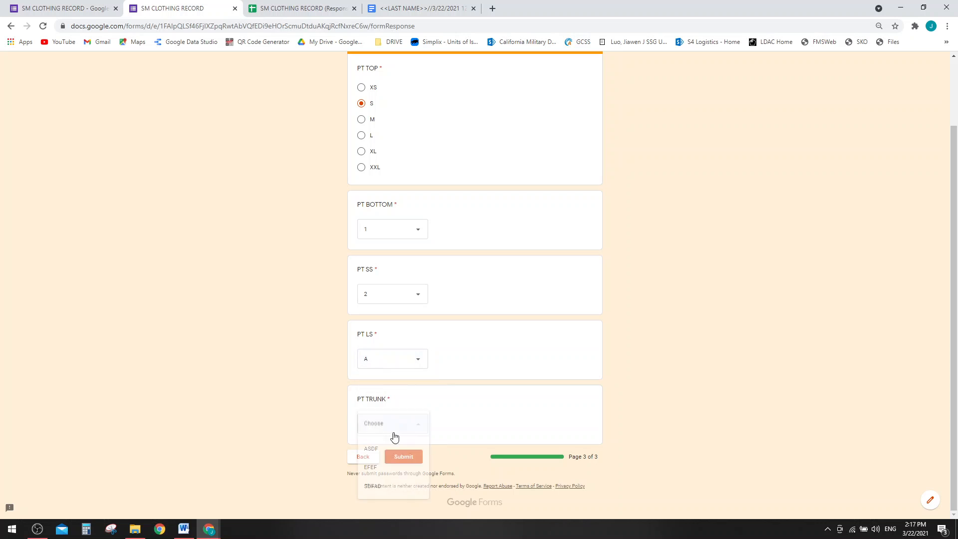
{"action": "left_click", "coordinate": [393, 458]}
{"action": "left_click", "coordinate": [409, 456]}
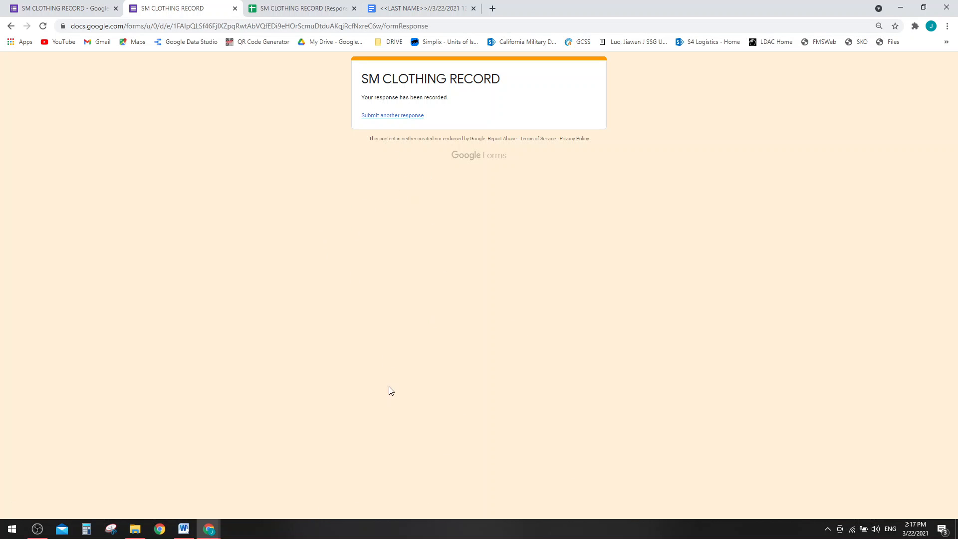
- Load the my.ucdavis.edu portal in a new browser tab
{"action": "left_click", "coordinate": [428, 8]}
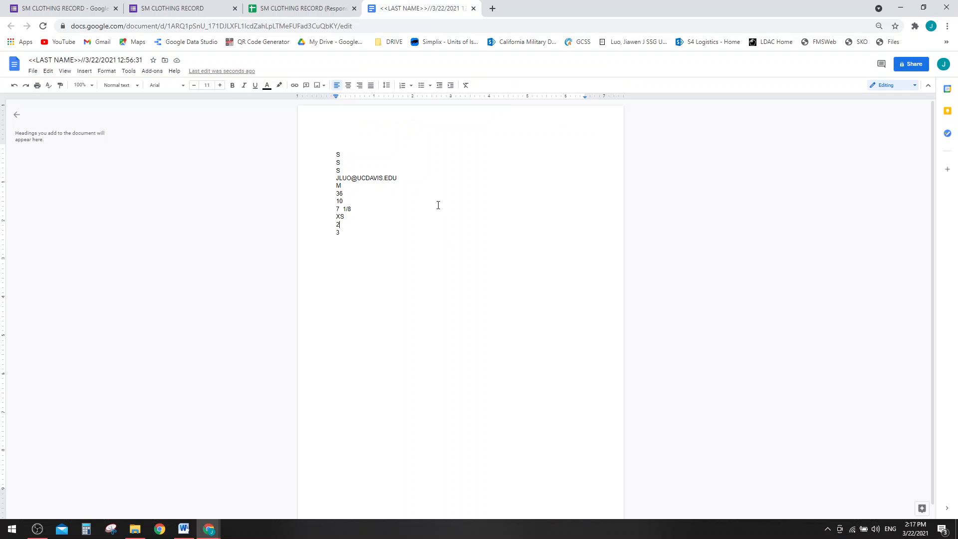
{"action": "left_click", "coordinate": [306, 9]}
{"action": "left_click", "coordinate": [428, 8]}
{"action": "left_click", "coordinate": [492, 8]}
{"action": "type", "text": "my.ucdavis.edu"}
{"action": "key", "text": "Return"}
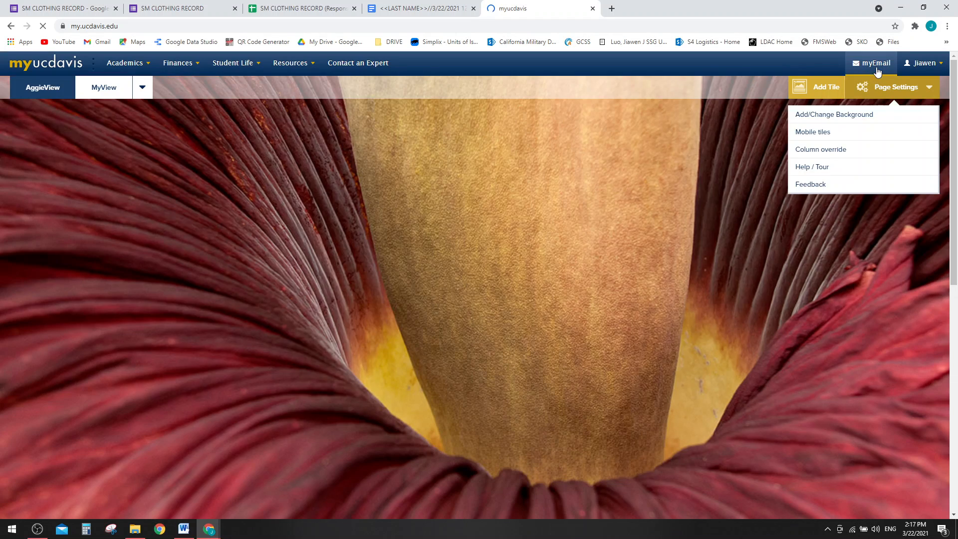
- Open myEmail and check the YOU MADE IT! emails carrying the merged PDFs
{"action": "left_click", "coordinate": [876, 69]}
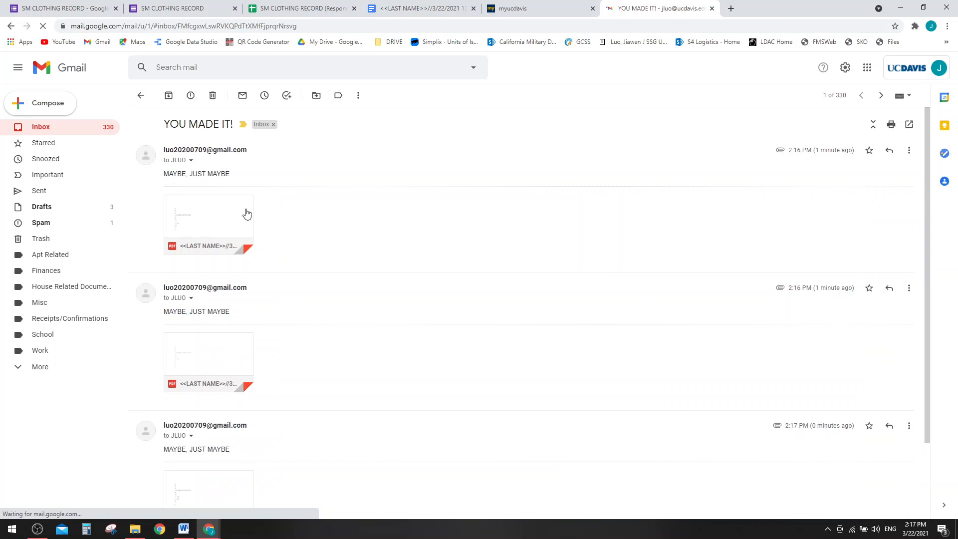
{"action": "scroll", "coordinate": [371, 268], "scroll_direction": "down", "scroll_amount": 3}
{"action": "scroll", "coordinate": [389, 282], "scroll_direction": "up", "scroll_amount": 3}
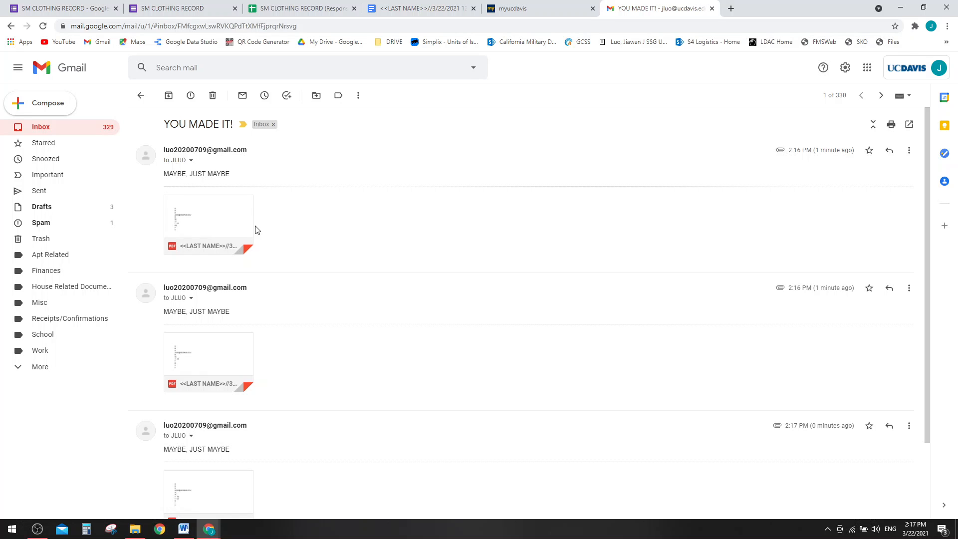
{"action": "mouse_move", "coordinate": [226, 228]}
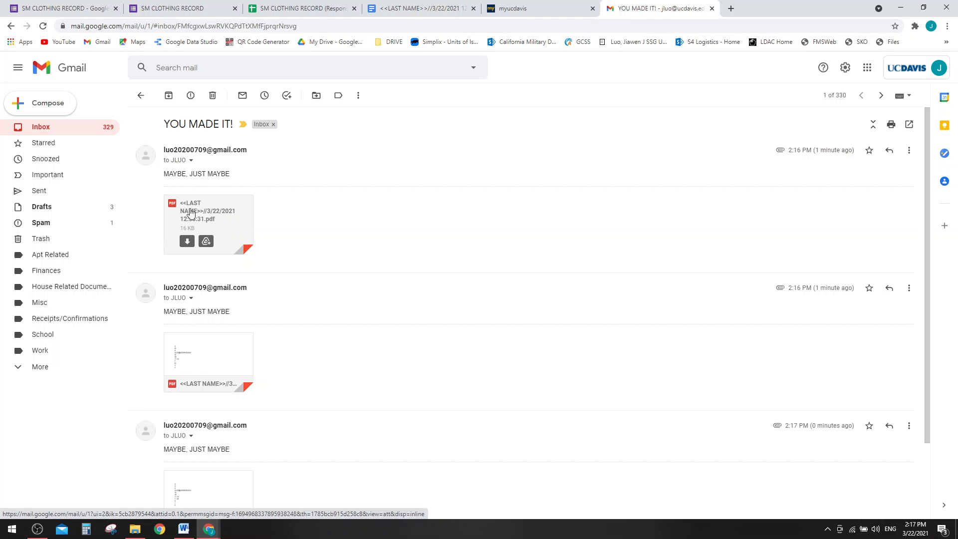
{"action": "left_click", "coordinate": [523, 8]}
- Widen column T in the responses sheet so the merged doc links show
{"action": "left_click", "coordinate": [423, 5]}
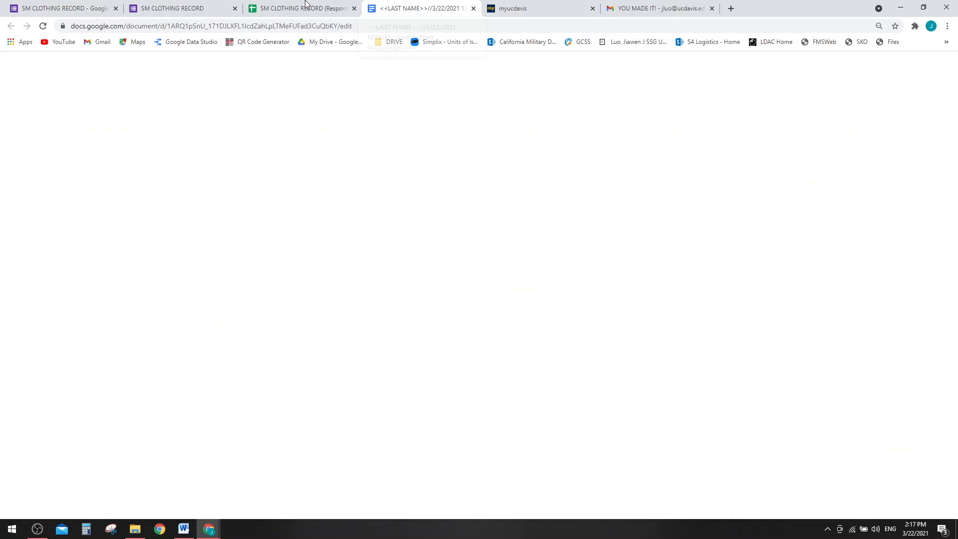
{"action": "left_click", "coordinate": [303, 9]}
{"action": "left_click_drag", "start_coordinate": [501, 504], "coordinate": [890, 500]}
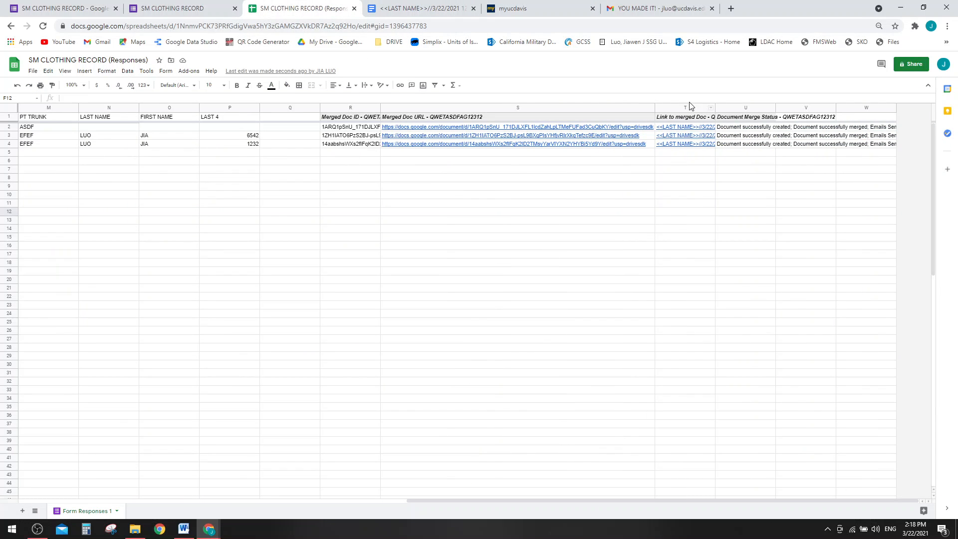
{"action": "left_click_drag", "start_coordinate": [715, 104], "coordinate": [765, 107]}
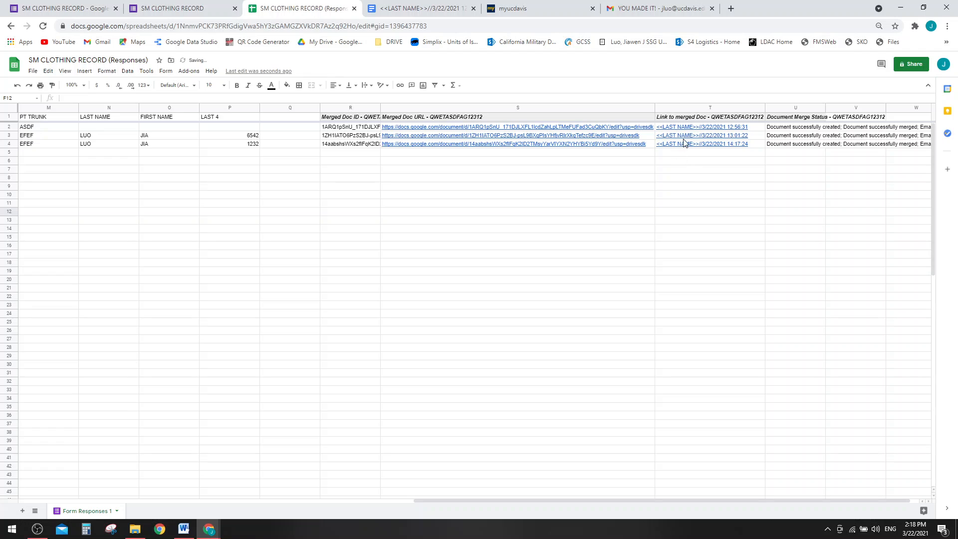
{"action": "mouse_move", "coordinate": [684, 141]}
{"action": "mouse_move", "coordinate": [507, 140]}
- Preview the first emailed PDF attachment in the YOU MADE IT! thread
{"action": "left_click", "coordinate": [625, 7]}
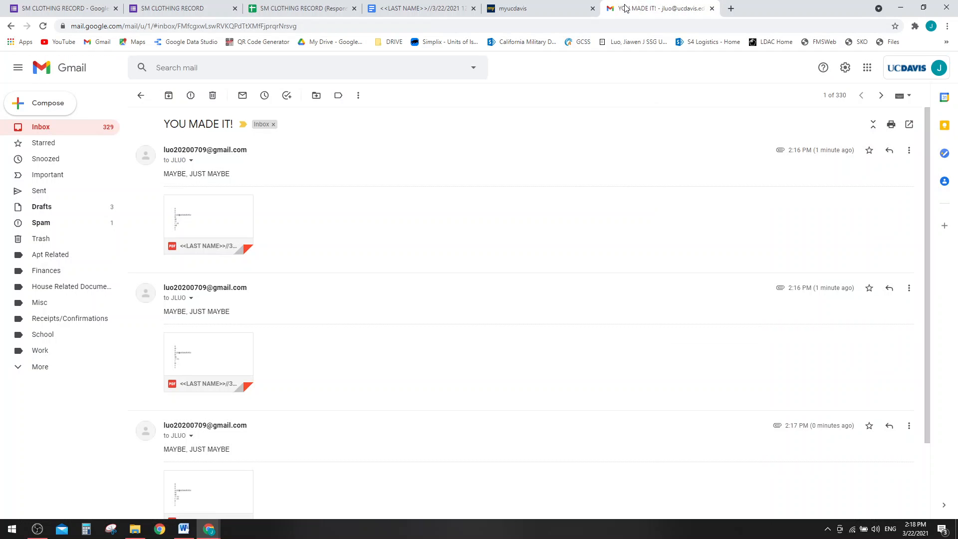
{"action": "left_click", "coordinate": [227, 220]}
{"action": "left_click", "coordinate": [745, 237]}
- Open row 2's Merged Doc URL link as a Google Doc in a new tab
{"action": "left_click", "coordinate": [424, 8]}
{"action": "left_click", "coordinate": [299, 8]}
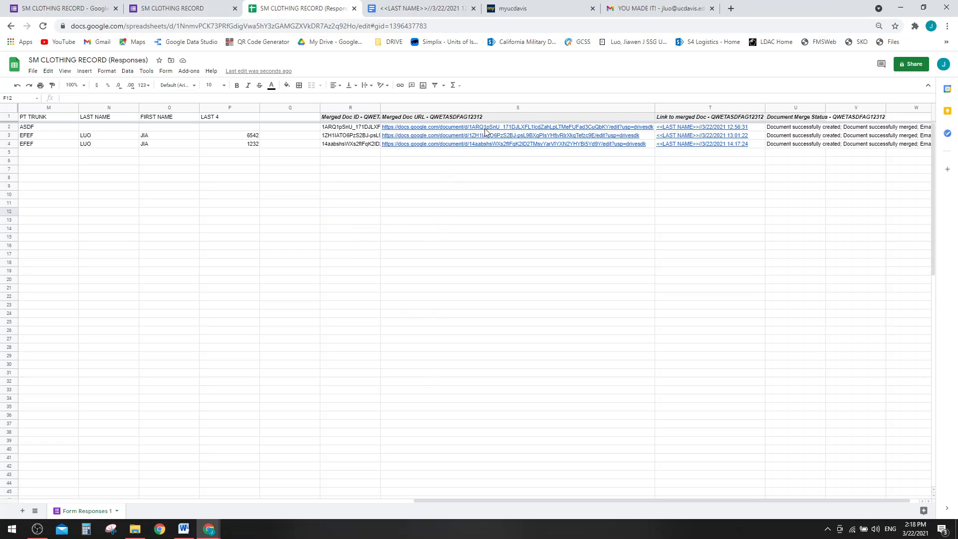
{"action": "mouse_move", "coordinate": [485, 131]}
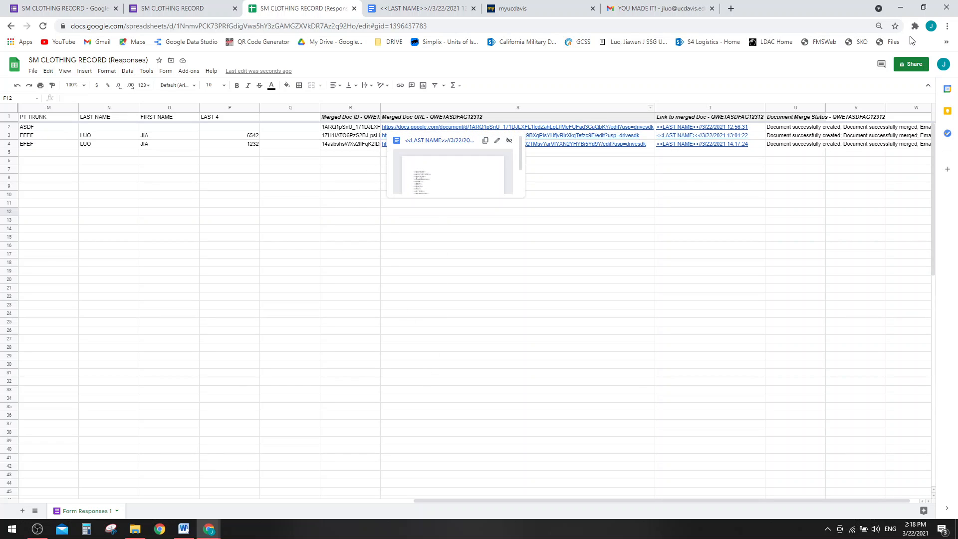
{"action": "left_click", "coordinate": [434, 140]}
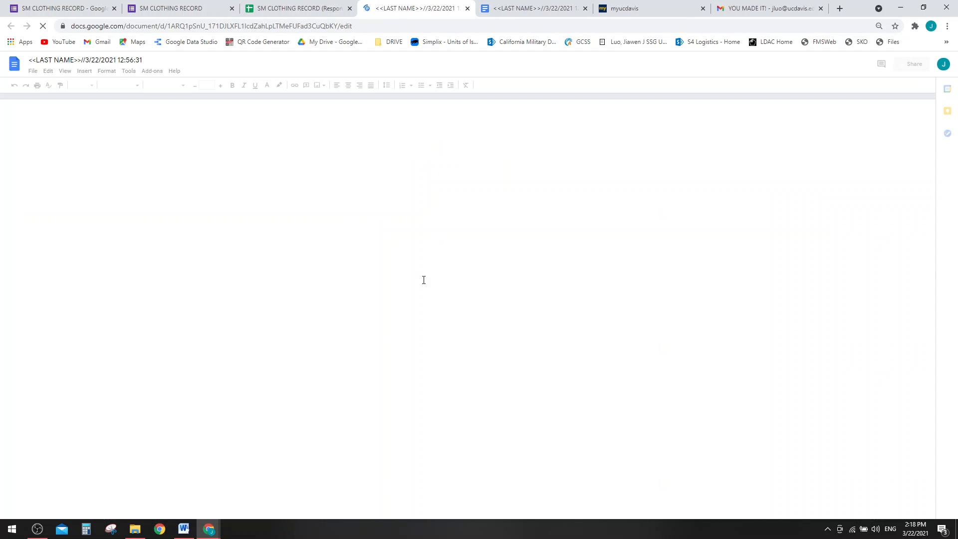
{"action": "left_click", "coordinate": [398, 251]}
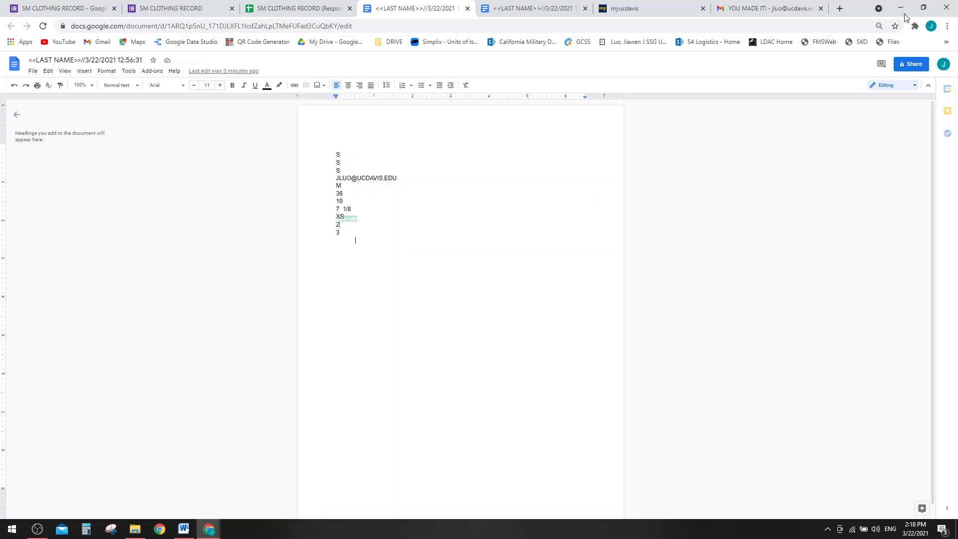
- Close the merged-doc and template windows, minimize the Word notes, and bring up Chrome's new tab
{"action": "left_click", "coordinate": [946, 8]}
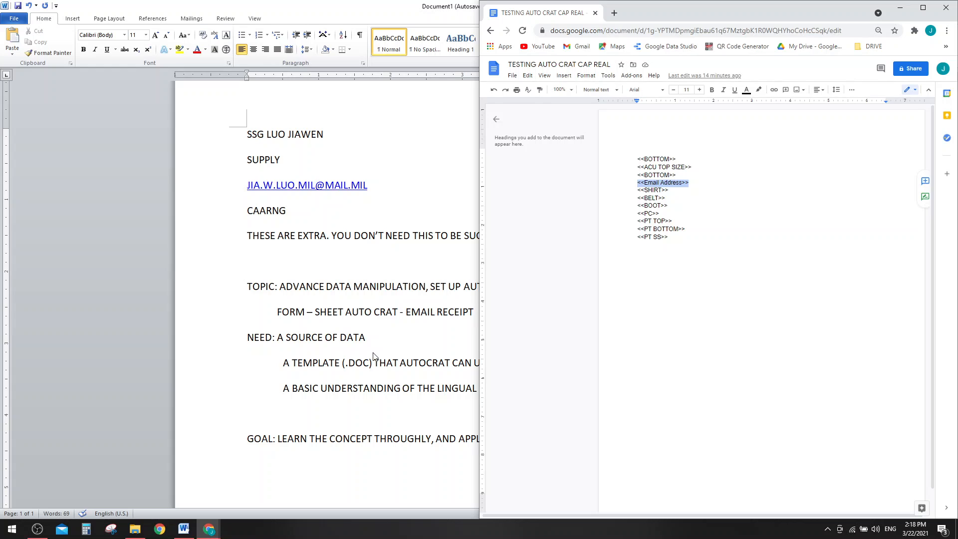
{"action": "left_click", "coordinate": [378, 353]}
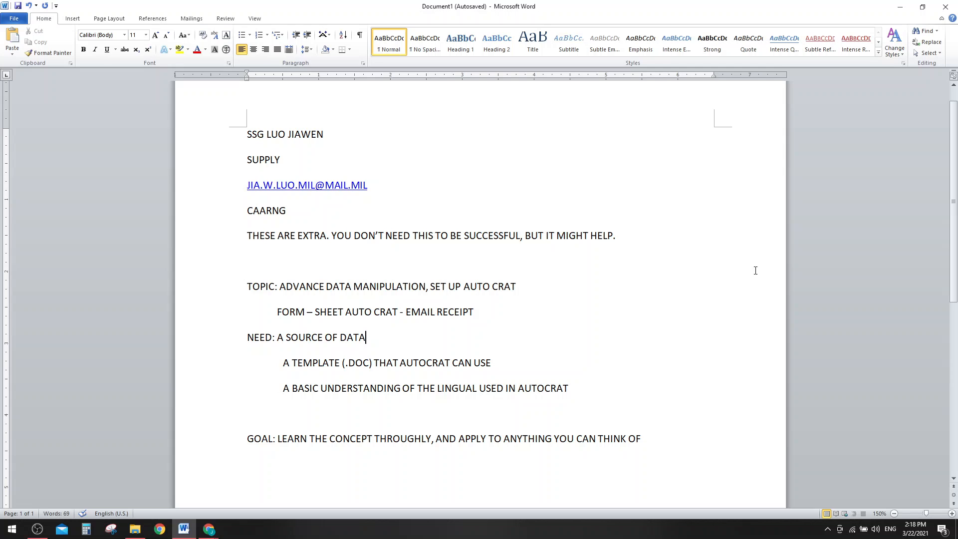
{"action": "left_click", "coordinate": [899, 8]}
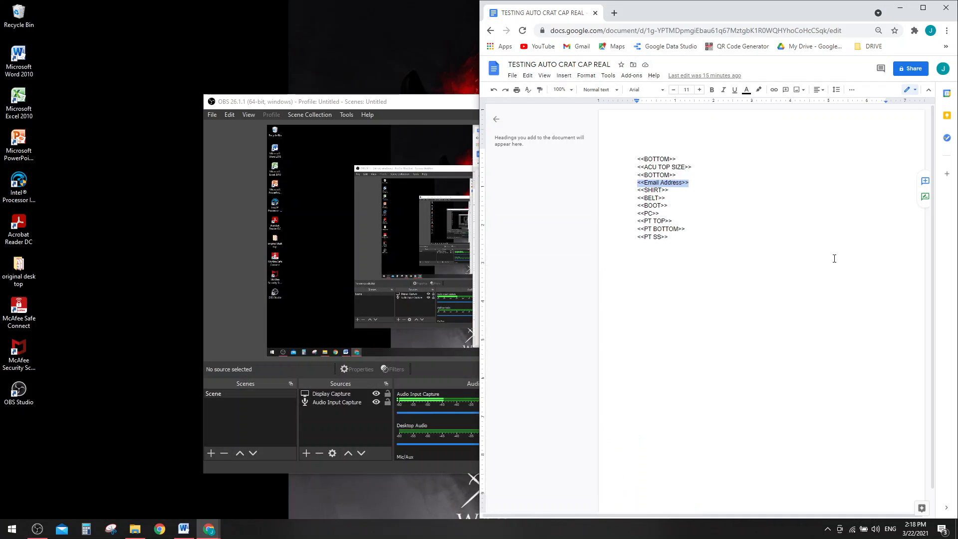
{"action": "left_click", "coordinate": [945, 7]}
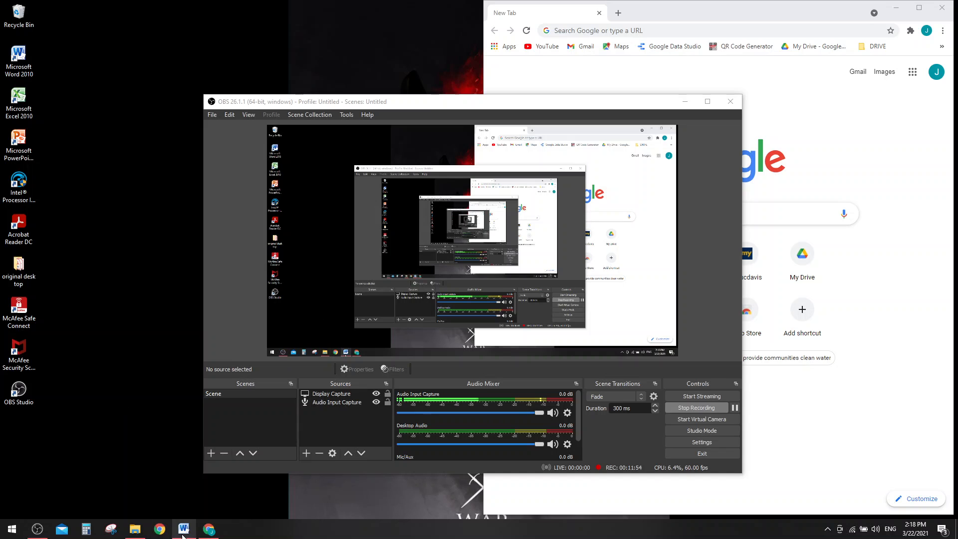
{"action": "left_click", "coordinate": [209, 529]}
- Maximize the browser and go to Google Data Studio
{"action": "double_click", "coordinate": [722, 18]}
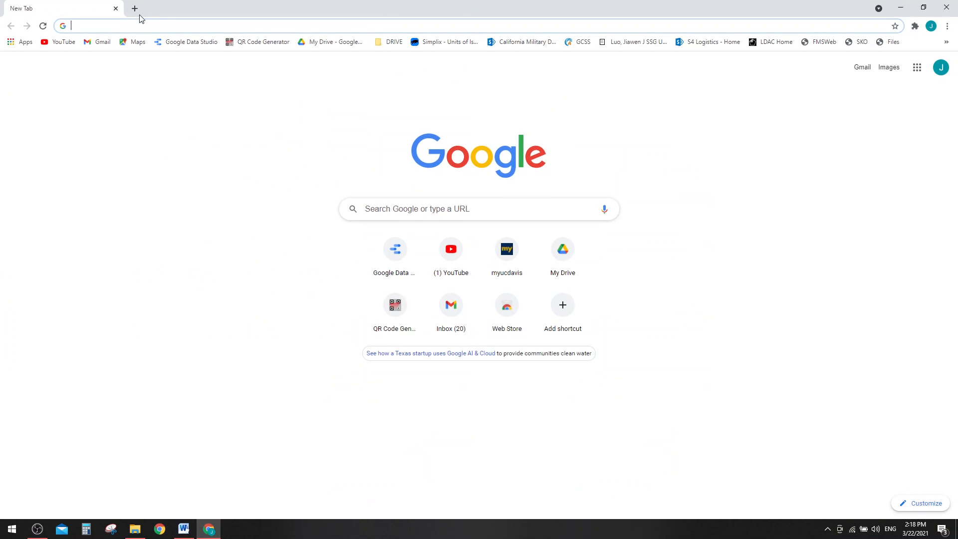
{"action": "left_click", "coordinate": [917, 67]}
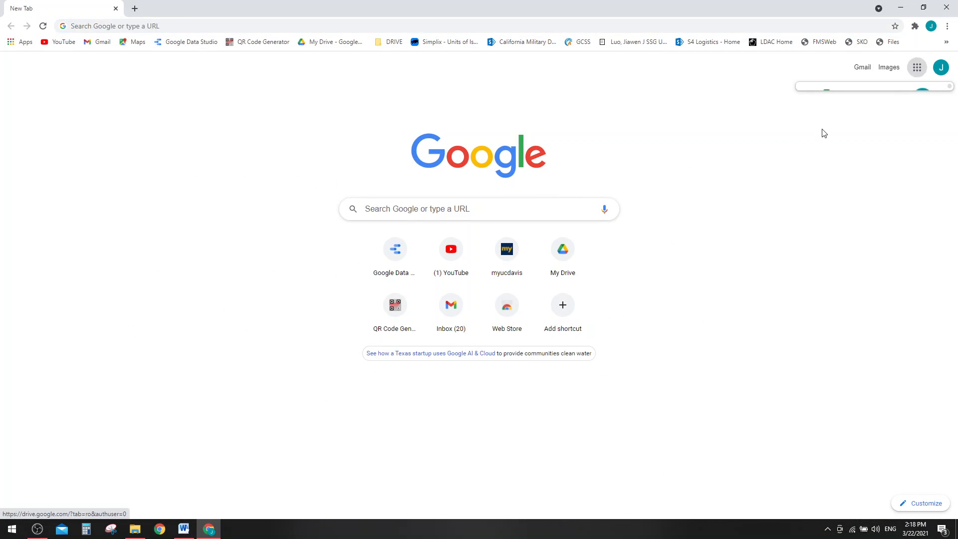
{"action": "left_click", "coordinate": [917, 70]}
{"action": "left_click", "coordinate": [634, 126]}
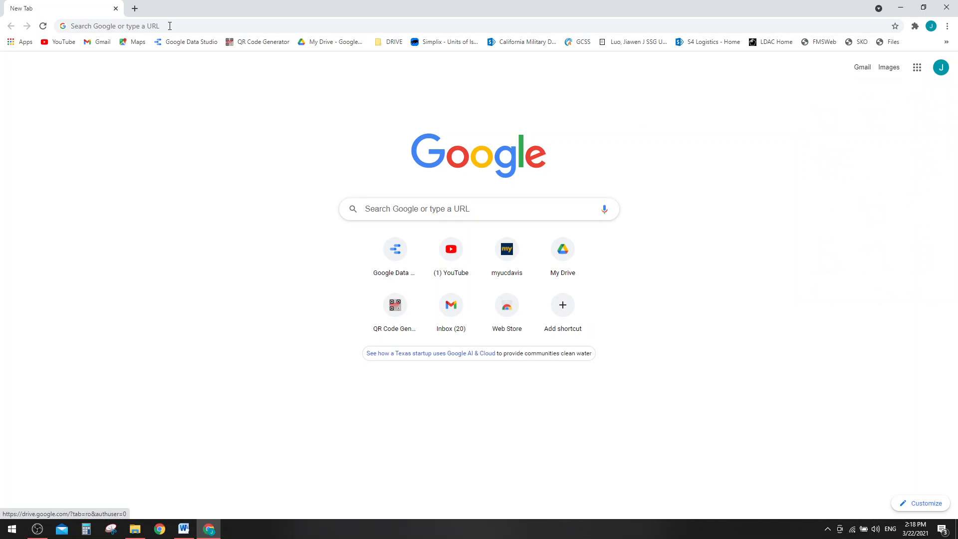
{"action": "left_click", "coordinate": [195, 43]}
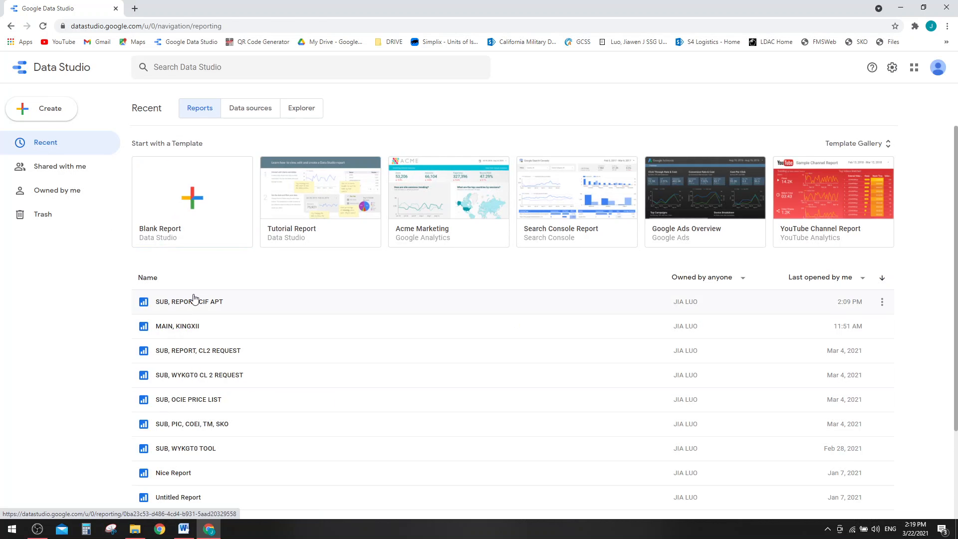
- In the MAIN, KINGXII report, go to page REPORT, CIF APT and open the top DODID memo
{"action": "left_click", "coordinate": [195, 300]}
{"action": "left_click", "coordinate": [12, 26]}
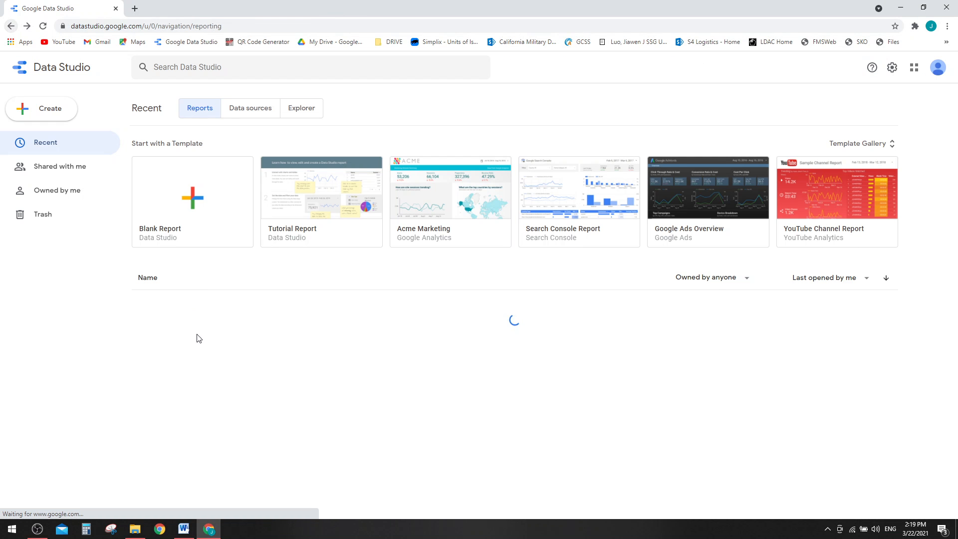
{"action": "left_click", "coordinate": [178, 326]}
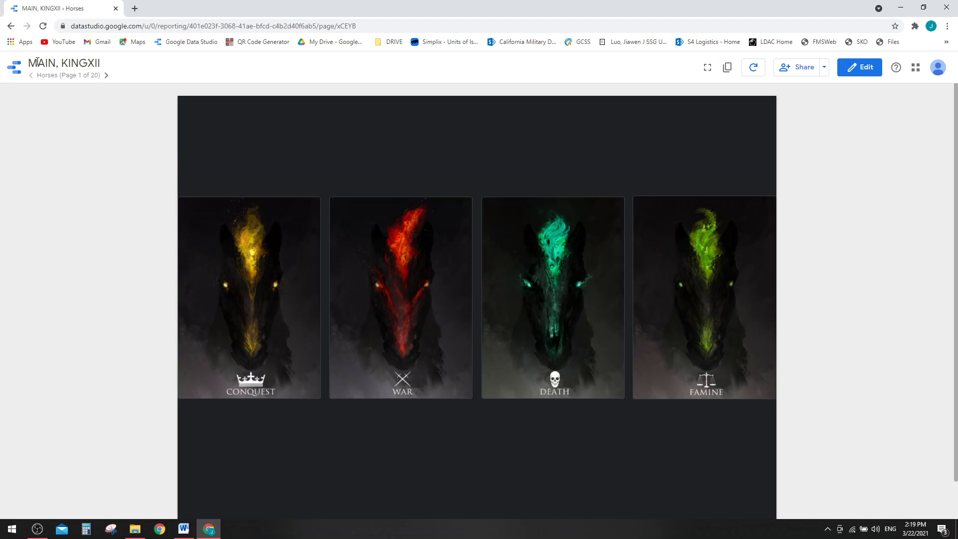
{"action": "left_click", "coordinate": [70, 75]}
{"action": "scroll", "coordinate": [77, 148], "scroll_direction": "down", "scroll_amount": 5}
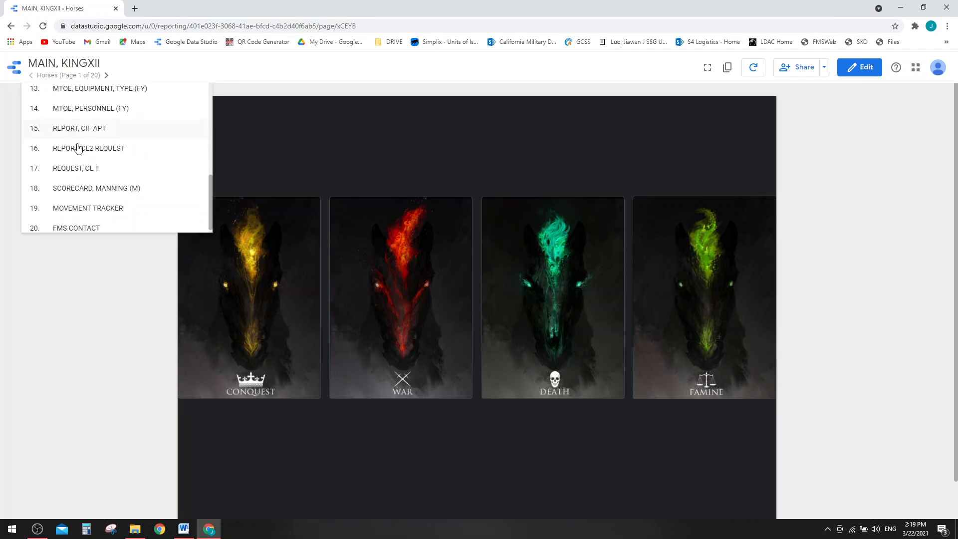
{"action": "left_click", "coordinate": [96, 122]}
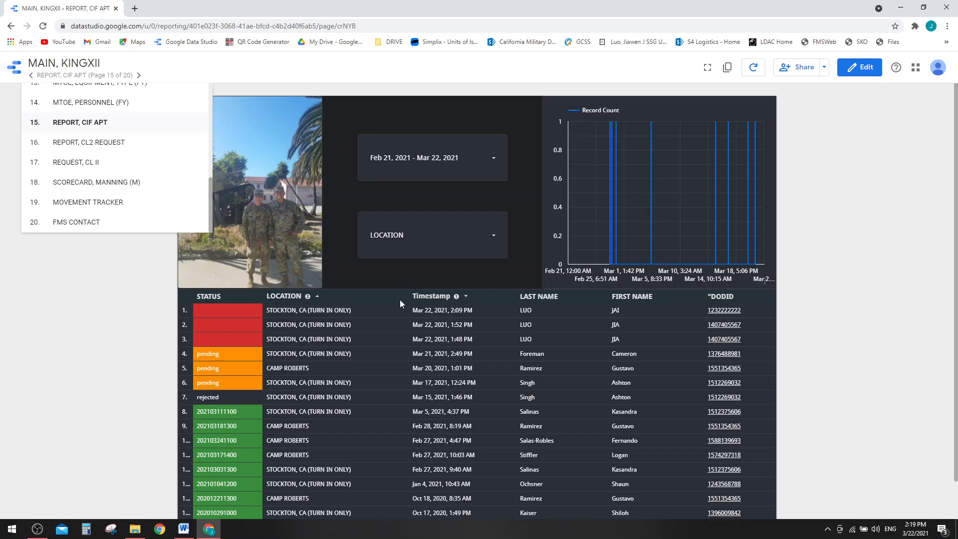
{"action": "left_click", "coordinate": [715, 314]}
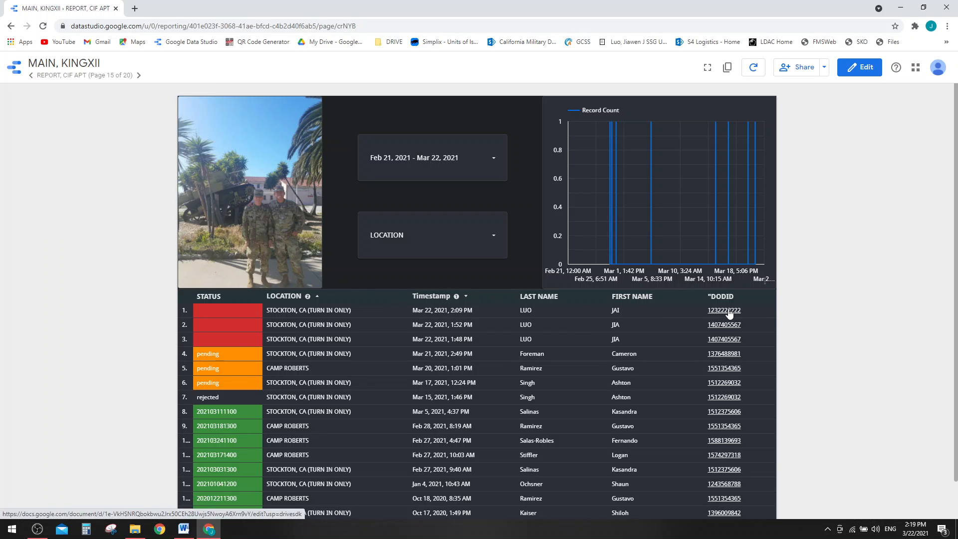
{"action": "left_click", "coordinate": [728, 312]}
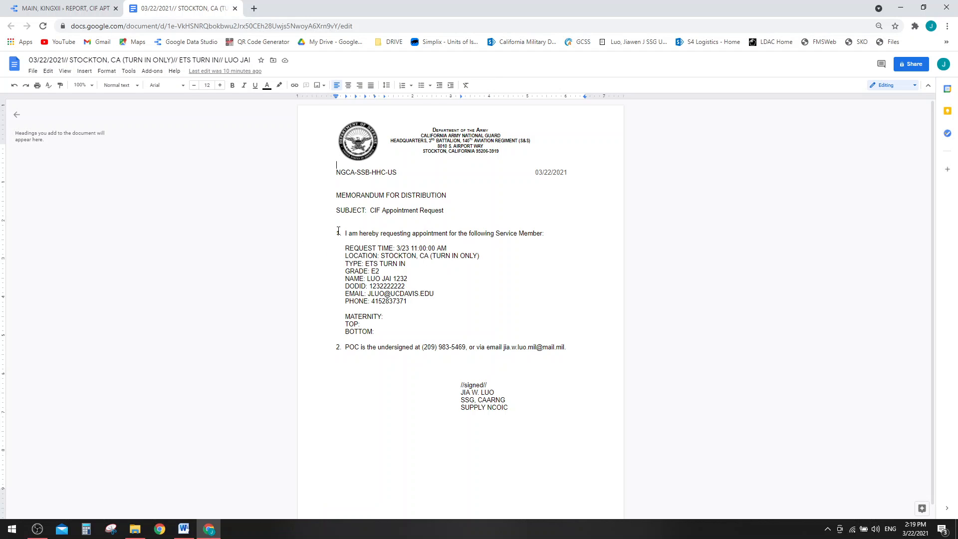
- Select the memo from item 1 through the PHONE line, copy it, and switch to Mail
{"action": "left_click_drag", "start_coordinate": [337, 231], "coordinate": [484, 297]}
{"action": "left_click_drag", "start_coordinate": [426, 304], "coordinate": [334, 233]}
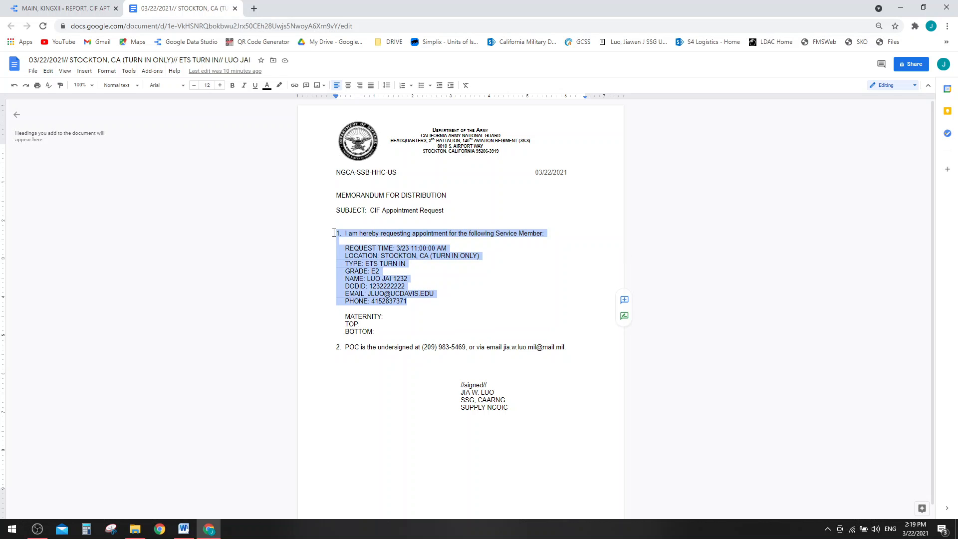
{"action": "left_click", "coordinate": [61, 528]}
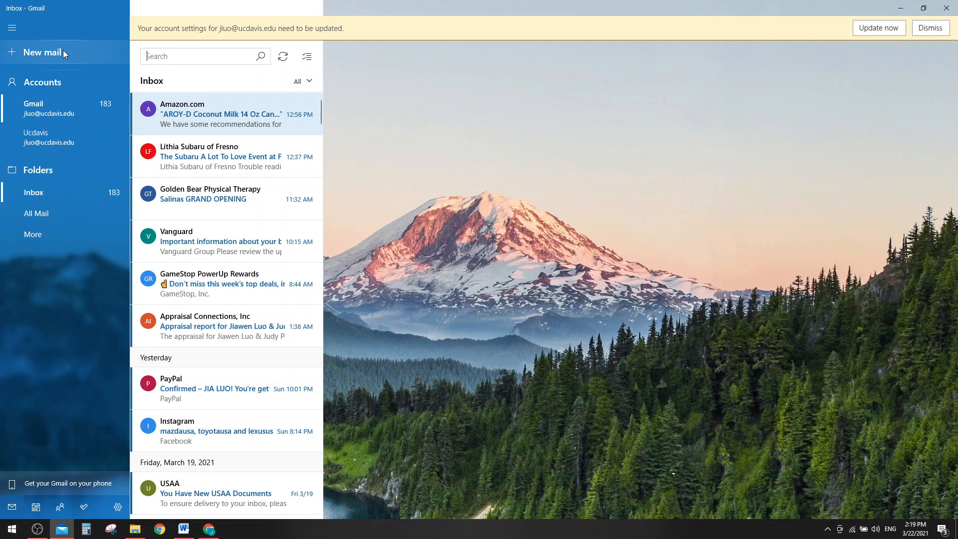
- Start a new email addressed to the account's own address with subject 'HH'
{"action": "left_click", "coordinate": [45, 56]}
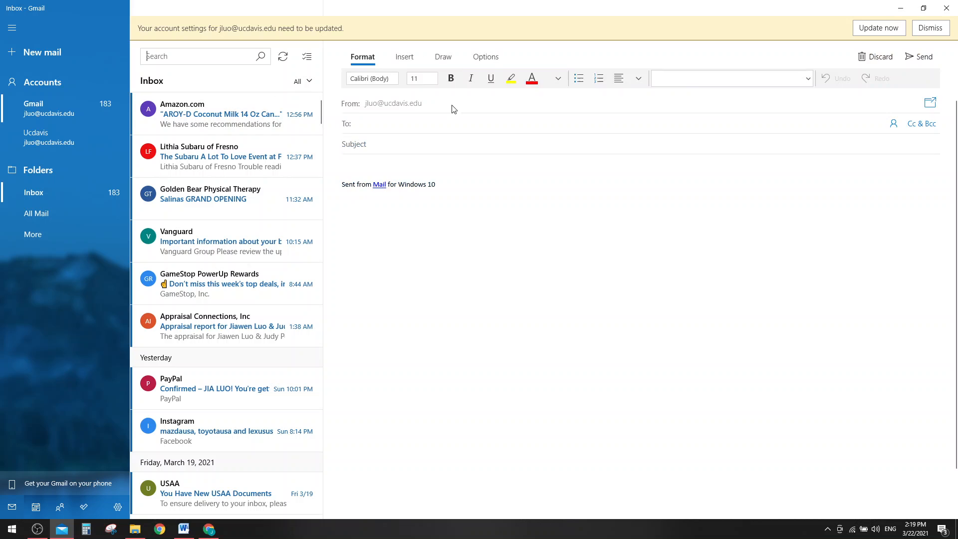
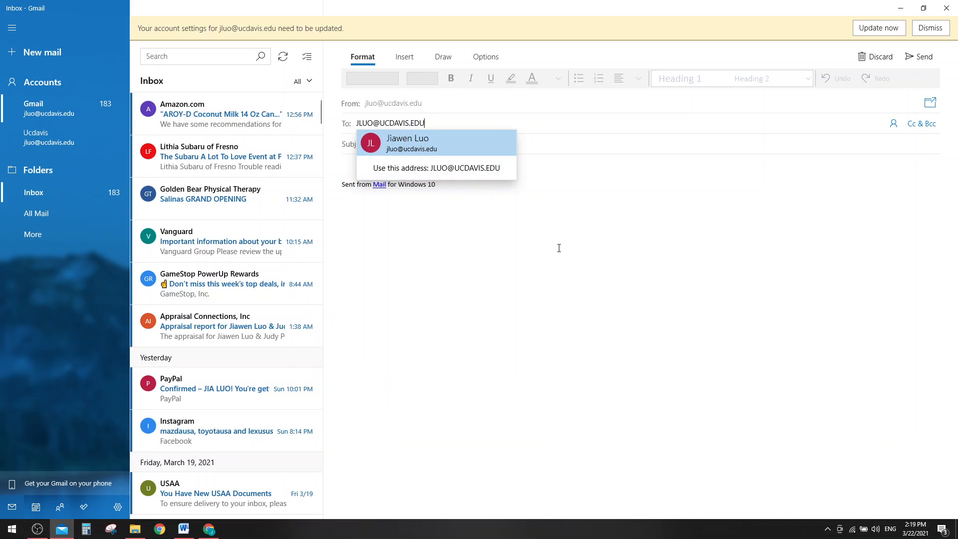
{"action": "left_click", "coordinate": [460, 178]}
{"action": "left_click", "coordinate": [451, 146]}
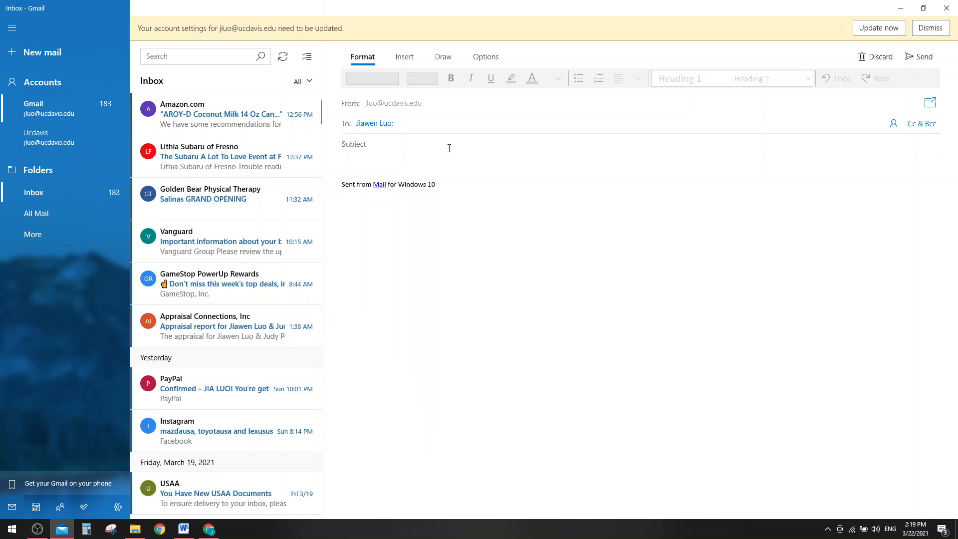
{"action": "type", "text": "HH"}
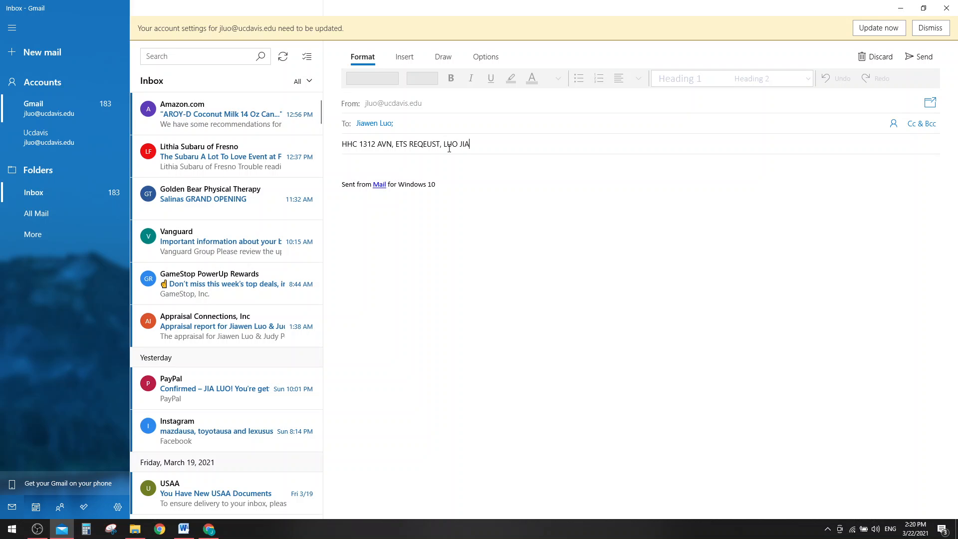
- Paste the appointment details into the body, add 'LET ME KNOW', and send
{"action": "key", "text": "Tab"}
{"action": "key", "text": "ctrl+v"}
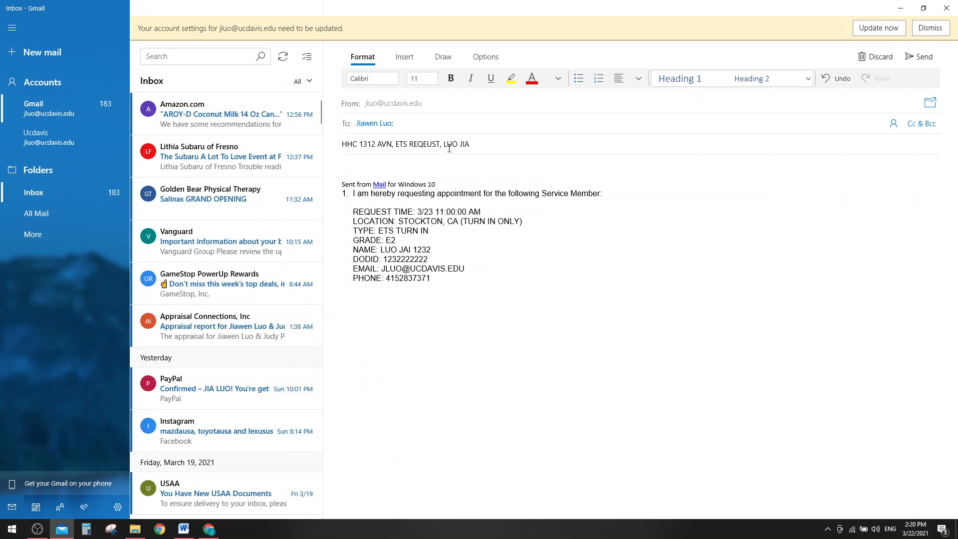
{"action": "type", "text": "LET ME KNOW IF YOU NEED ANYTHIN.G"}
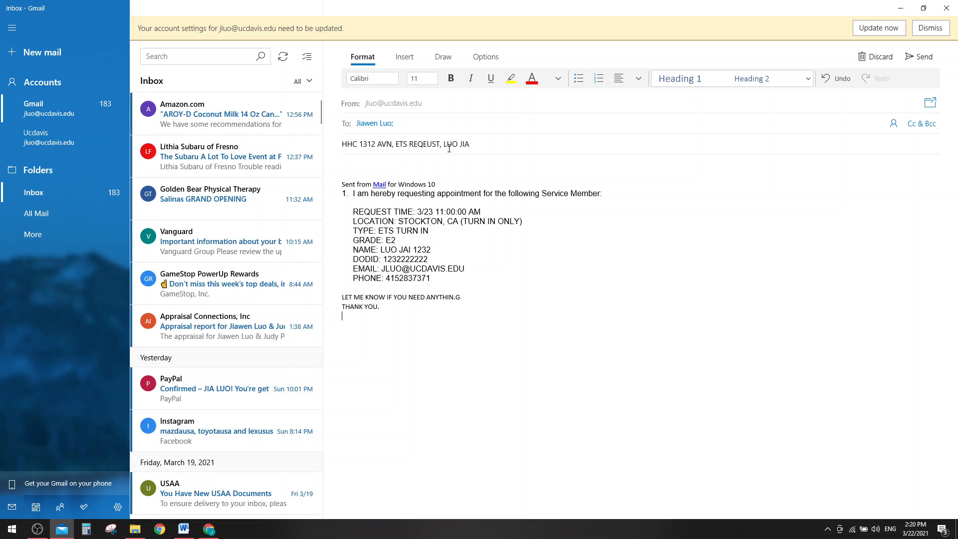
{"action": "left_click", "coordinate": [917, 62]}
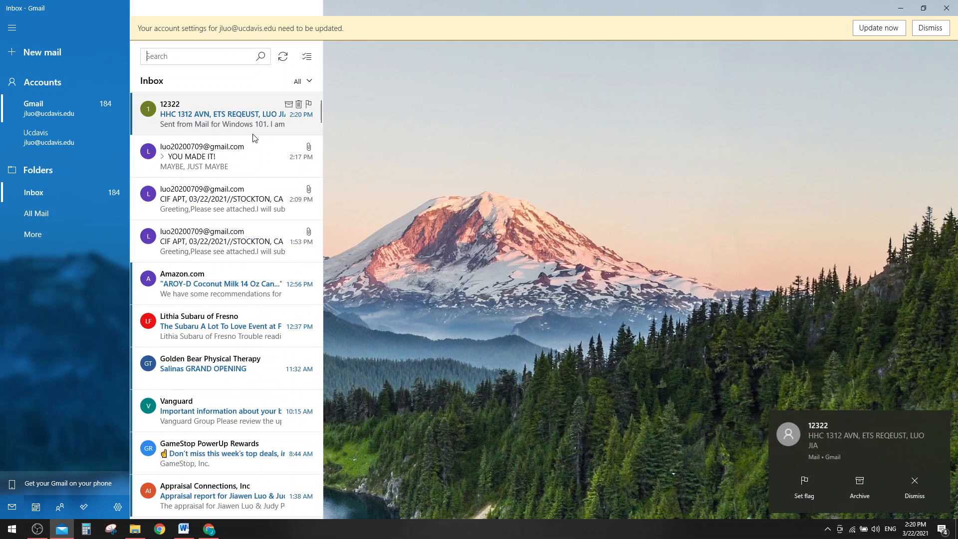
- Dismiss the notification and open the newly received request email
{"action": "left_click", "coordinate": [913, 486]}
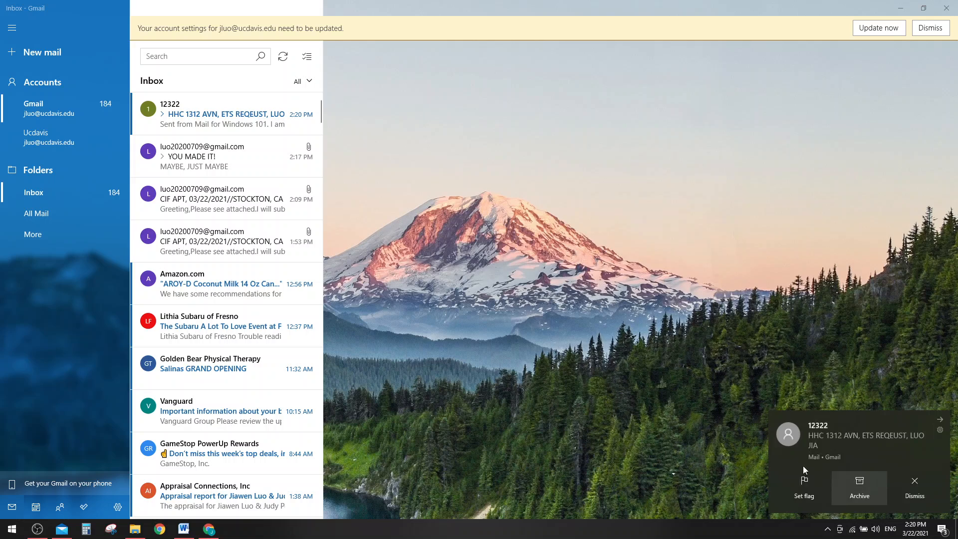
{"action": "left_click", "coordinate": [396, 284]}
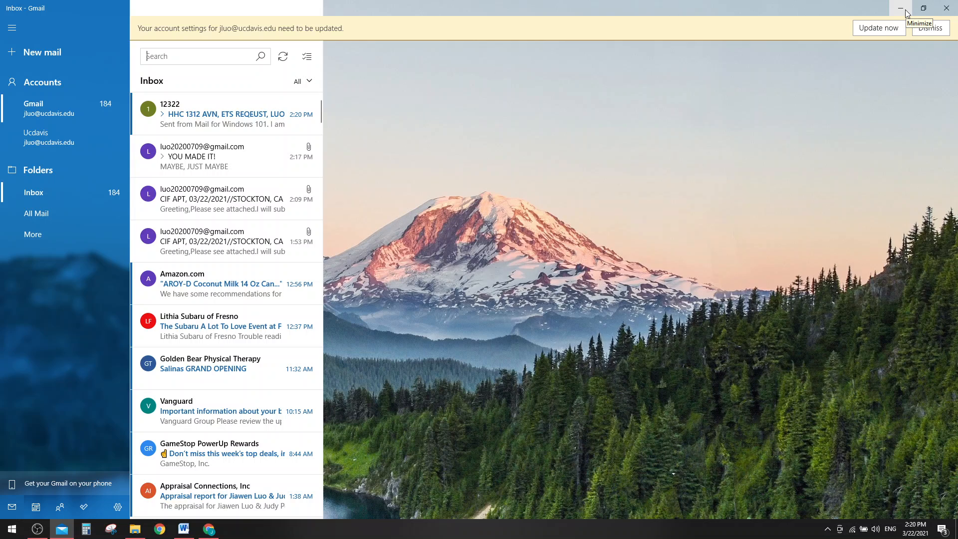
{"action": "left_click", "coordinate": [236, 125]}
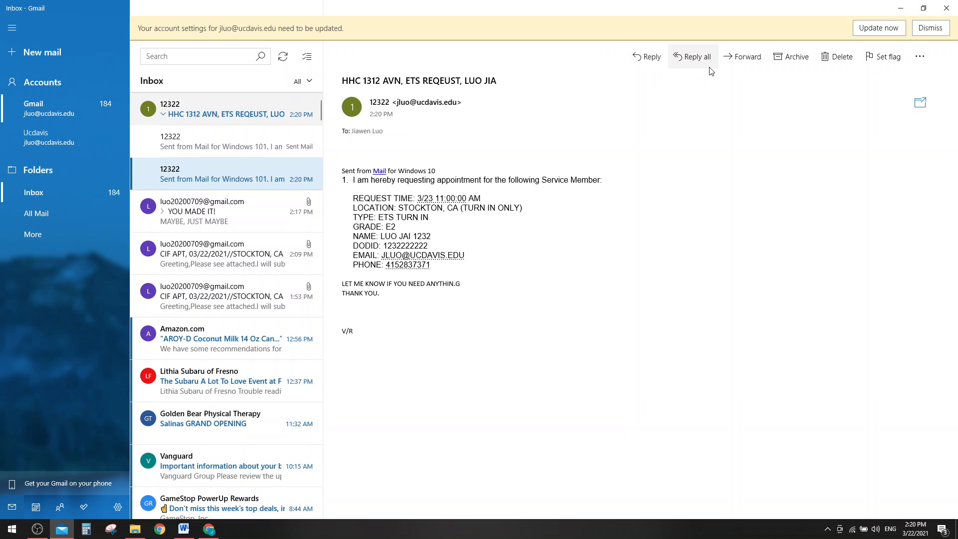
- Forward the email, adding the requester's address from the body as a Cc recipient
{"action": "left_click", "coordinate": [756, 55]}
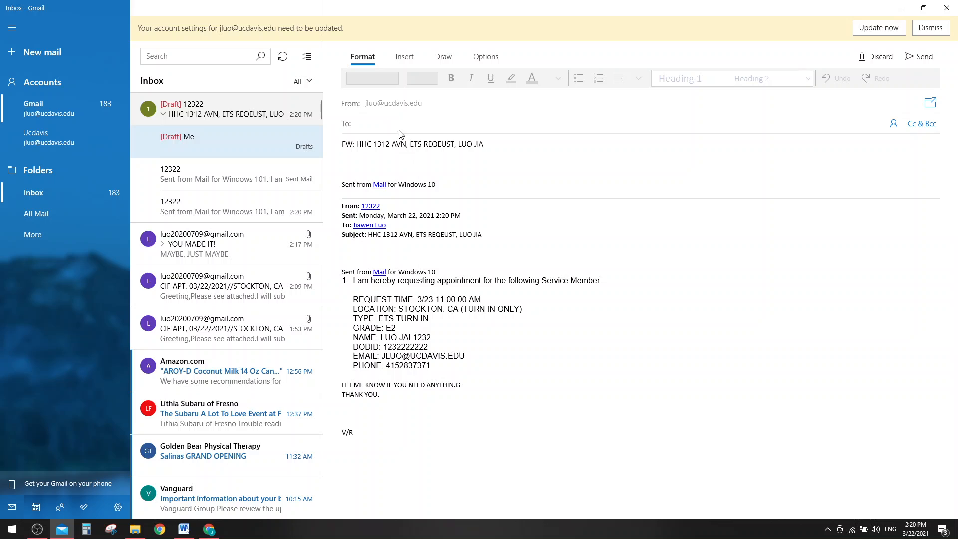
{"action": "left_click", "coordinate": [922, 123]}
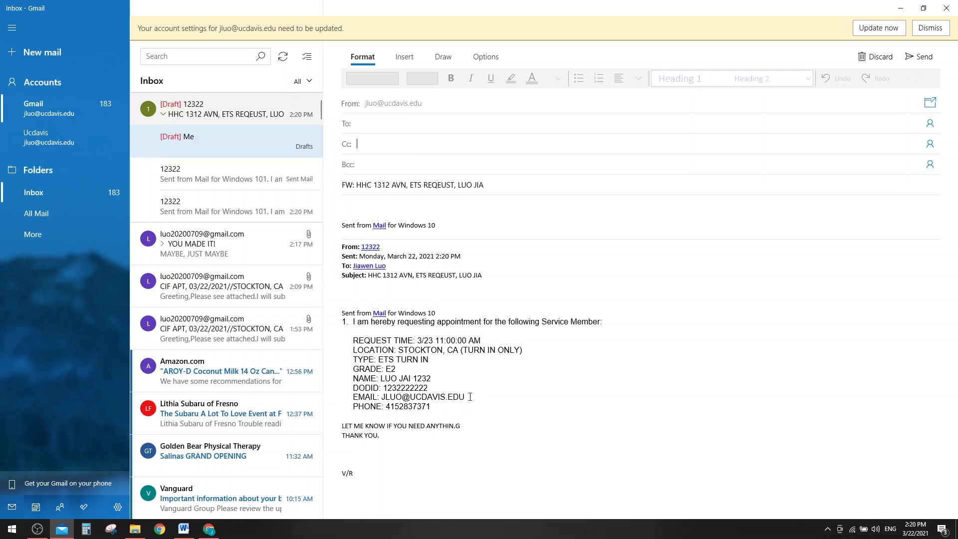
{"action": "left_click_drag", "start_coordinate": [470, 397], "coordinate": [382, 398]}
{"action": "key", "text": "ctrl+c"}
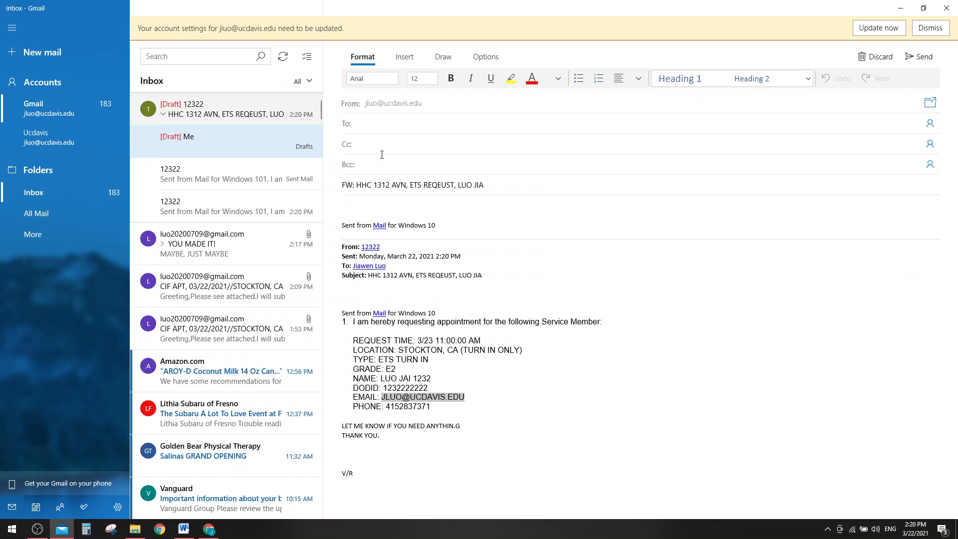
{"action": "left_click", "coordinate": [386, 143]}
{"action": "key", "text": "ctrl+v"}
- Add the main recipient from the contact suggestion and send the forward
{"action": "left_click", "coordinate": [388, 126]}
{"action": "type", "text": "LJ"}
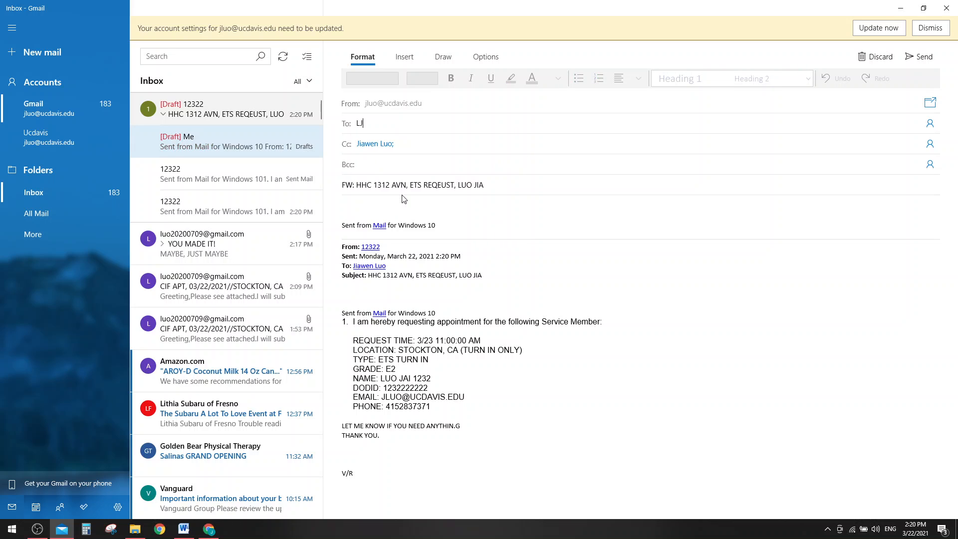
{"action": "key", "text": "BackSpace"}
{"action": "key", "text": "BackSpace"}
{"action": "type", "text": "JLU"}
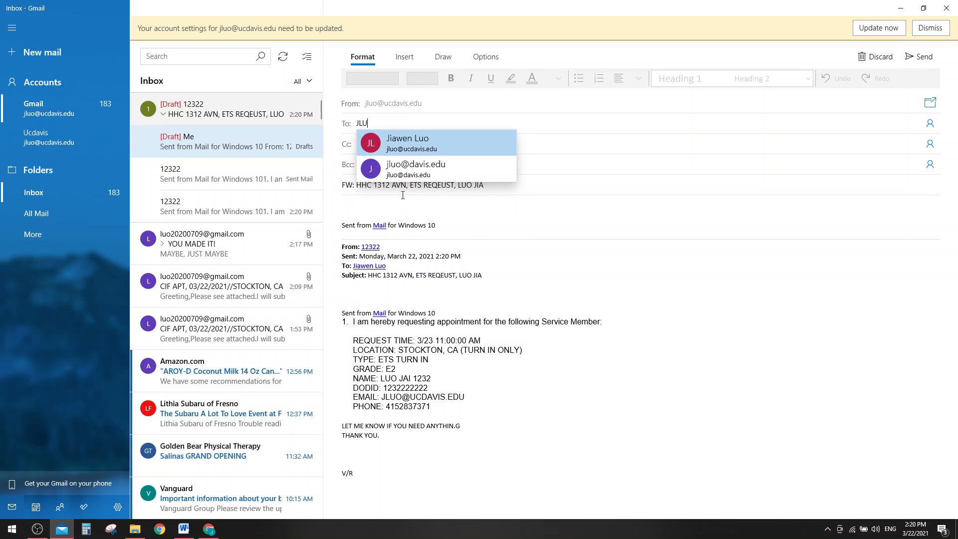
{"action": "key", "text": "Return"}
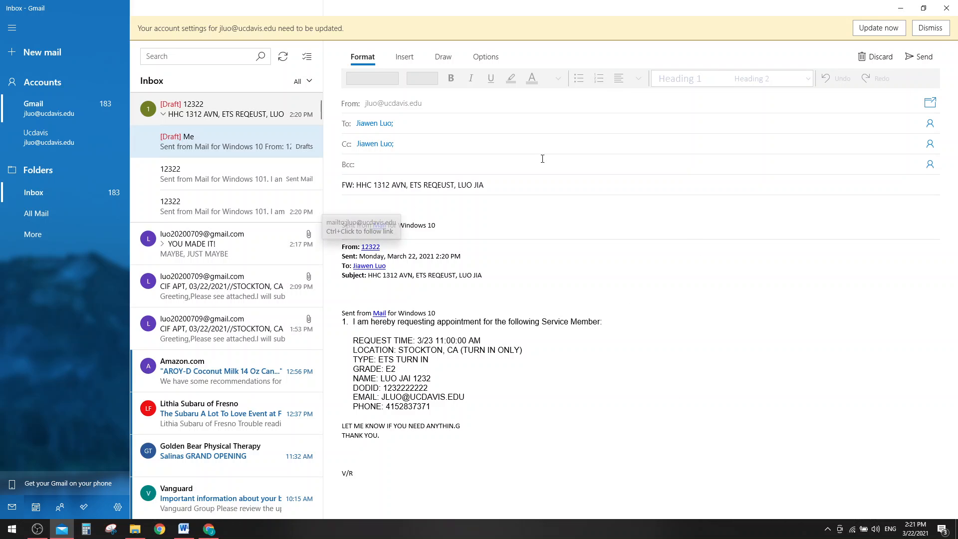
{"action": "left_click", "coordinate": [918, 56]}
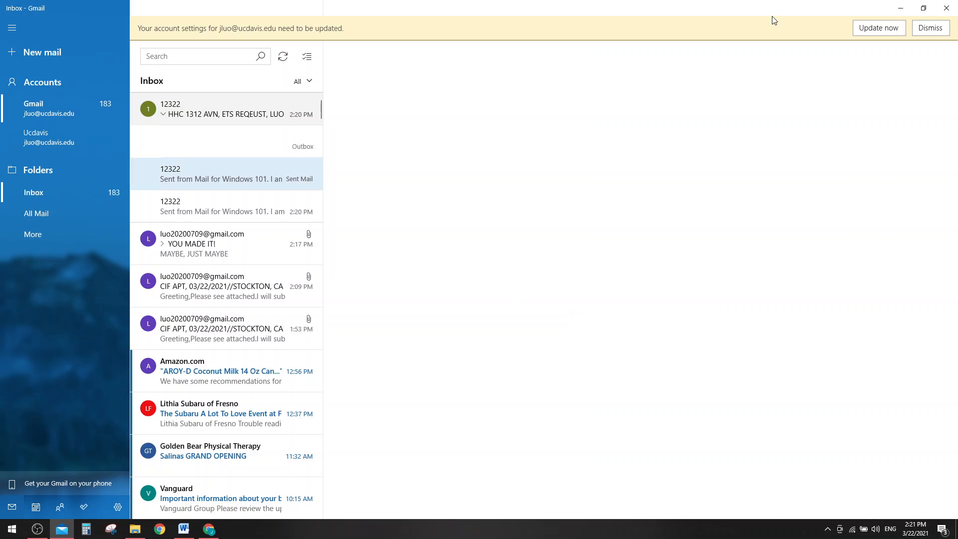
{"action": "left_click", "coordinate": [893, 12]}
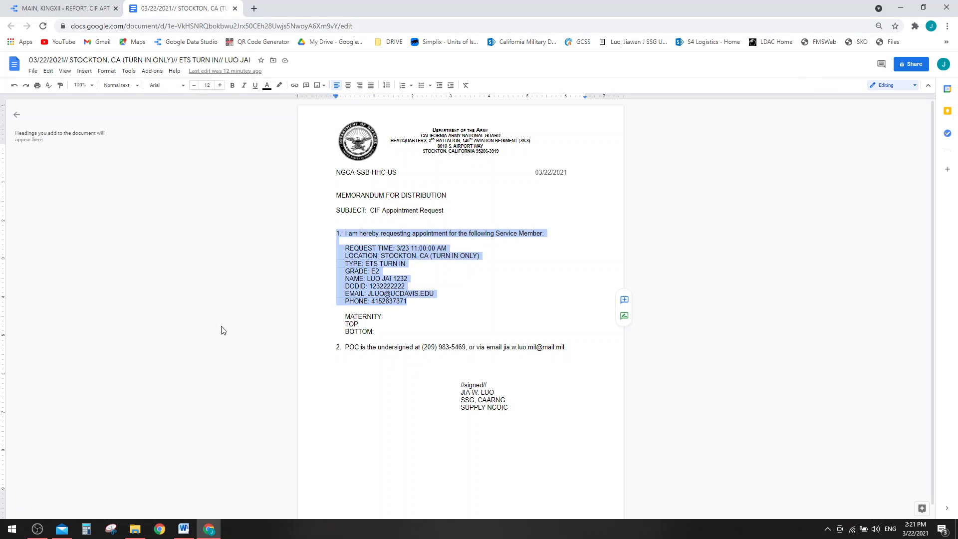
- Open Google Sheets in a new tab beside the MAIN, KINGXII report, then return to the report
{"action": "key", "text": "ctrl+shift+Tab"}
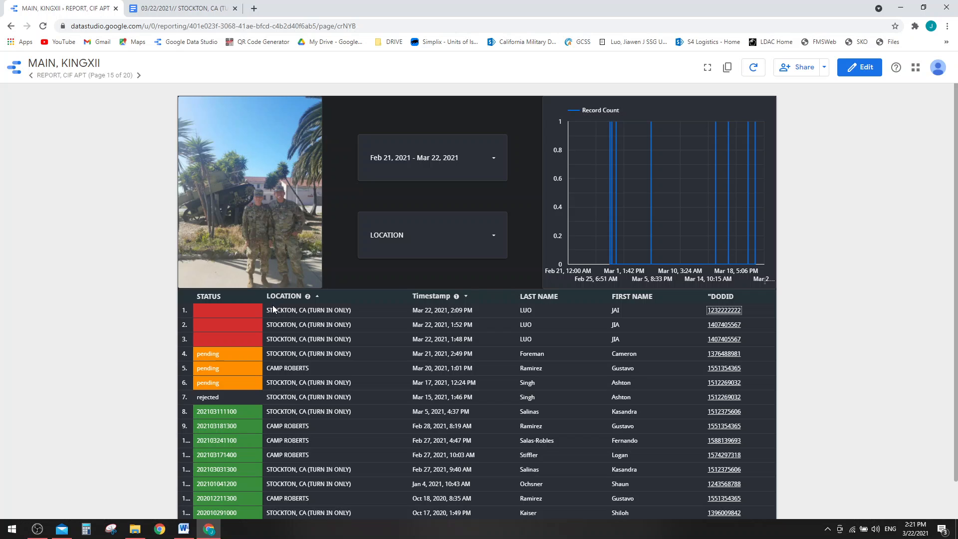
{"action": "left_click", "coordinate": [252, 8]}
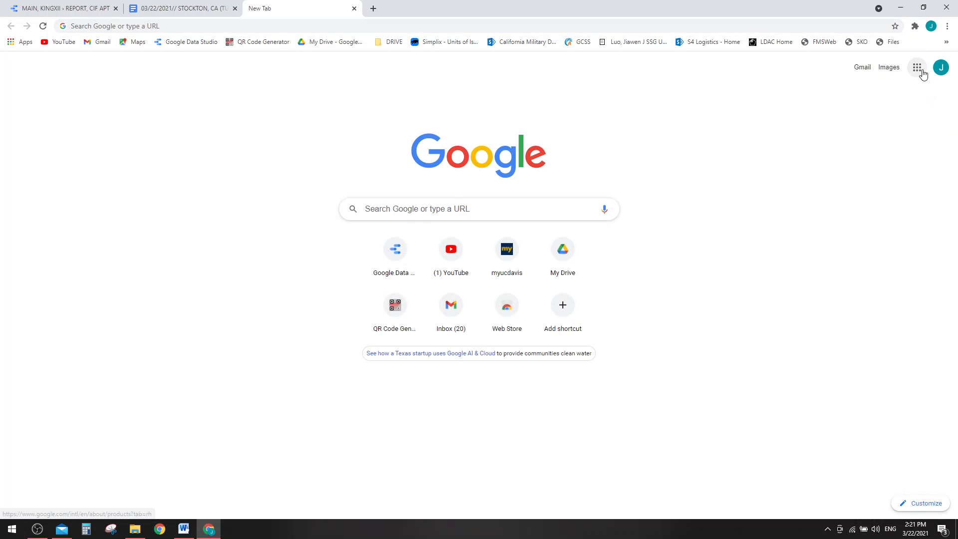
{"action": "left_click", "coordinate": [916, 67]}
{"action": "scroll", "coordinate": [896, 167], "scroll_direction": "up", "scroll_amount": 5}
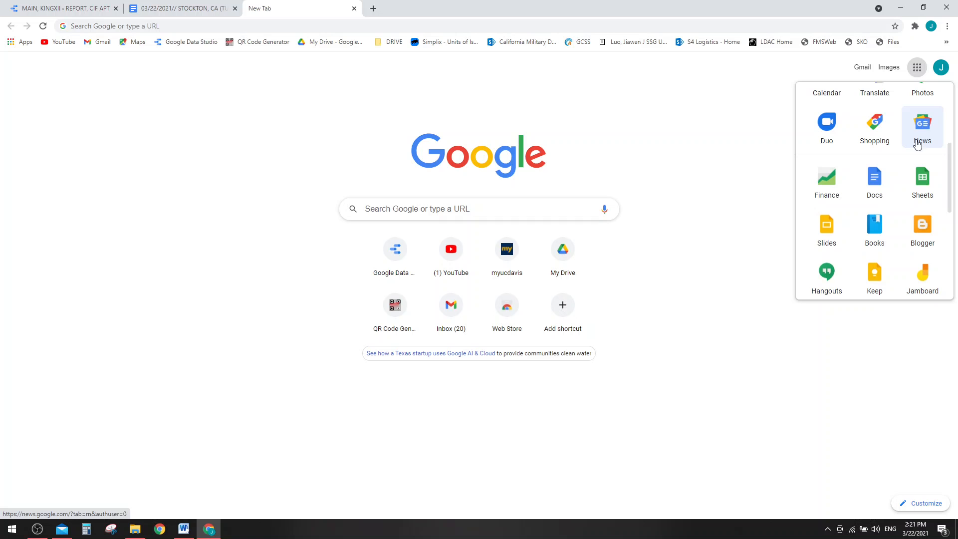
{"action": "left_click", "coordinate": [926, 191]}
{"action": "left_click", "coordinate": [65, 8]}
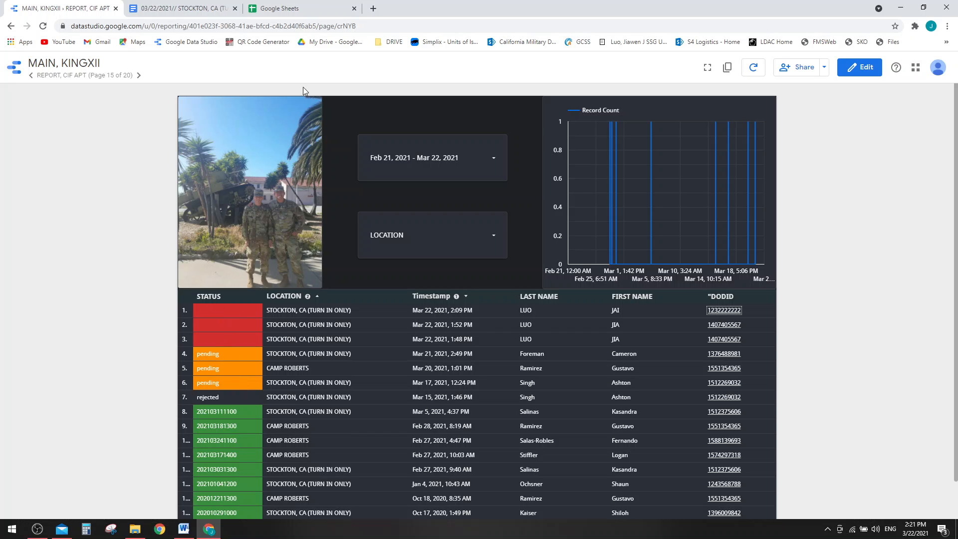
- Copy the pending status from A13 into A16 of the REQUEST, CIF APT spreadsheet
{"action": "left_click", "coordinate": [279, 8]}
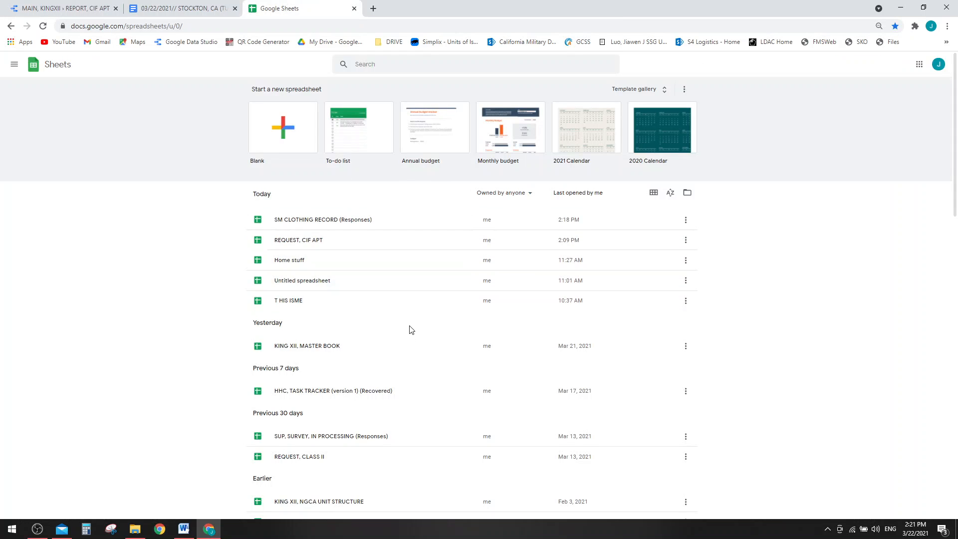
{"action": "left_click", "coordinate": [326, 245]}
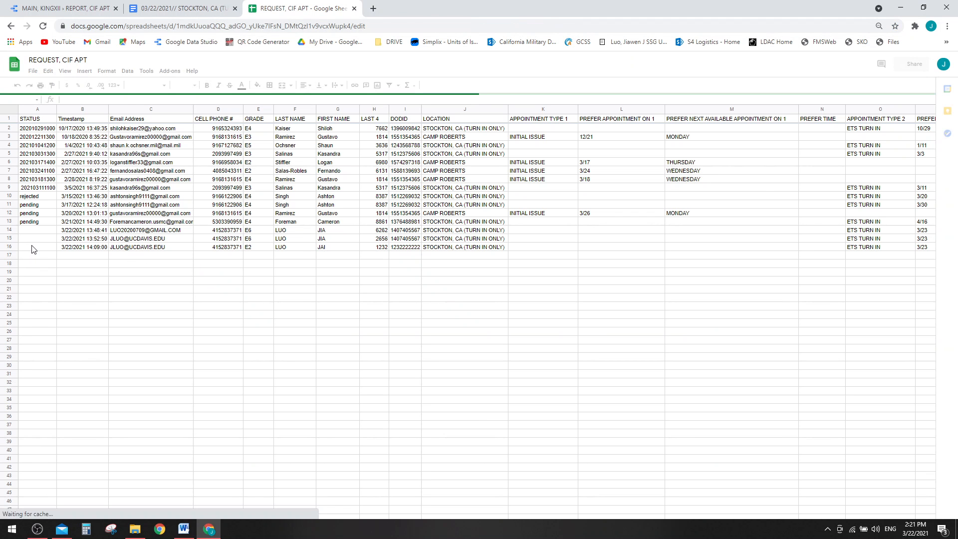
{"action": "left_click", "coordinate": [33, 247]}
{"action": "left_click", "coordinate": [33, 222]}
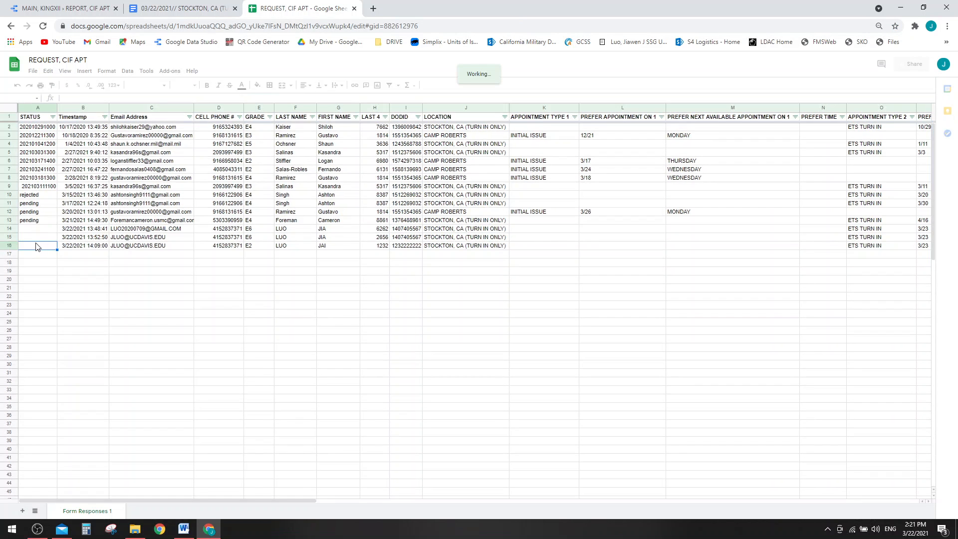
{"action": "key", "text": "ctrl+c"}
{"action": "left_click", "coordinate": [36, 246]}
{"action": "key", "text": "ctrl+v"}
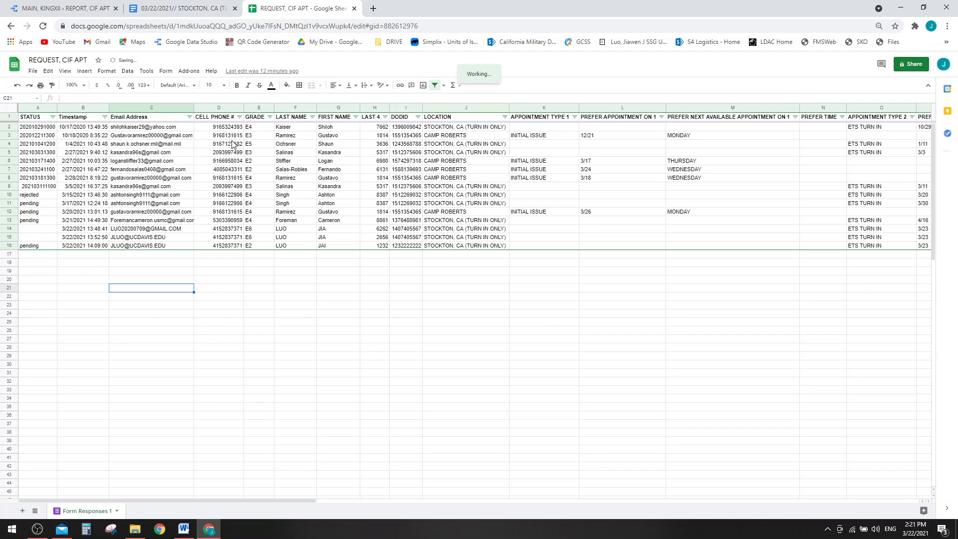
{"action": "left_click", "coordinate": [64, 9]}
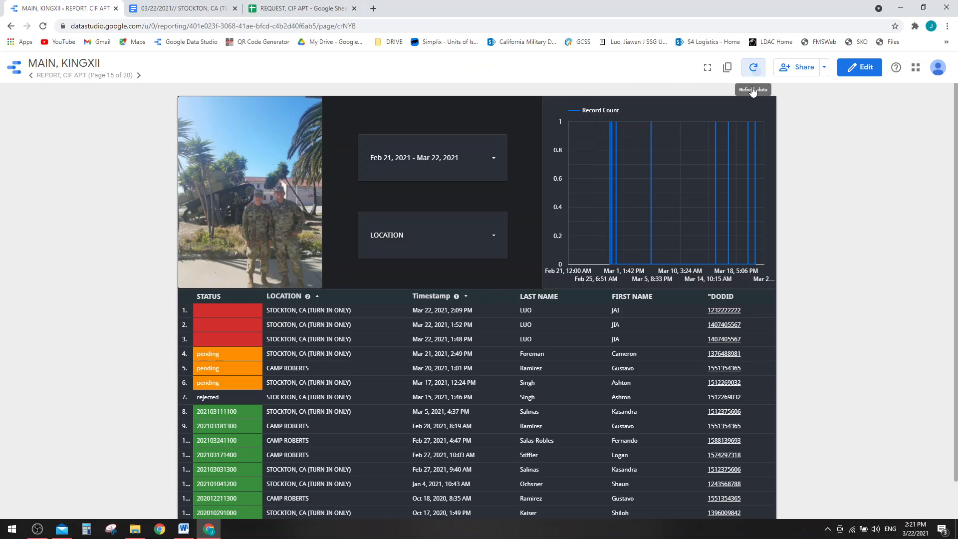
- Refresh the report data and load my.ucdavis.edu in a new tab
{"action": "left_click", "coordinate": [753, 67]}
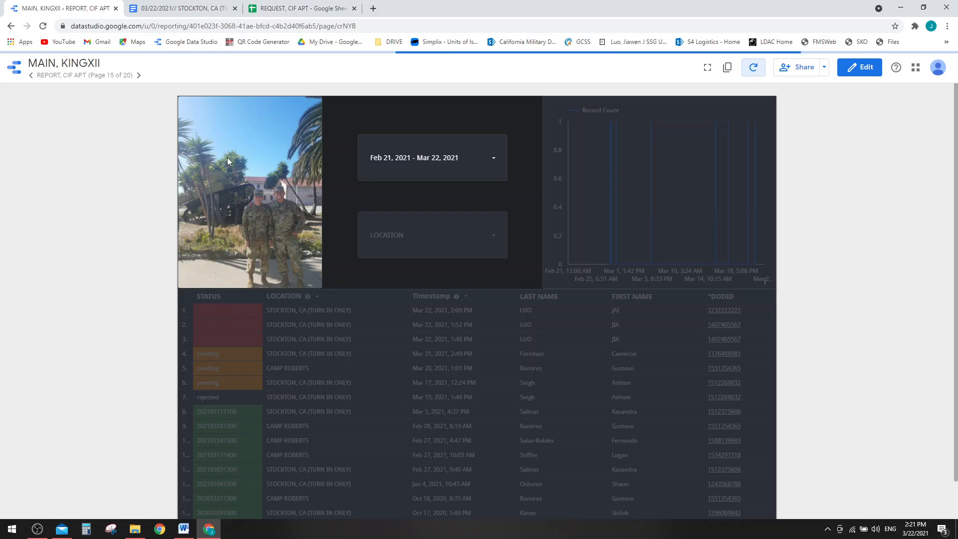
{"action": "left_click", "coordinate": [373, 9]}
{"action": "type", "text": "my.ucdavis.edu"}
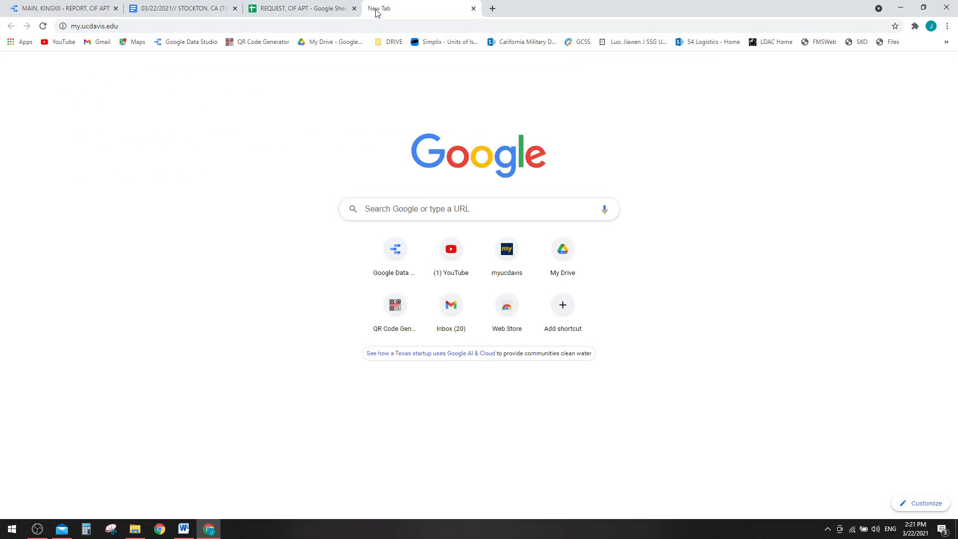
{"action": "key", "text": "Return"}
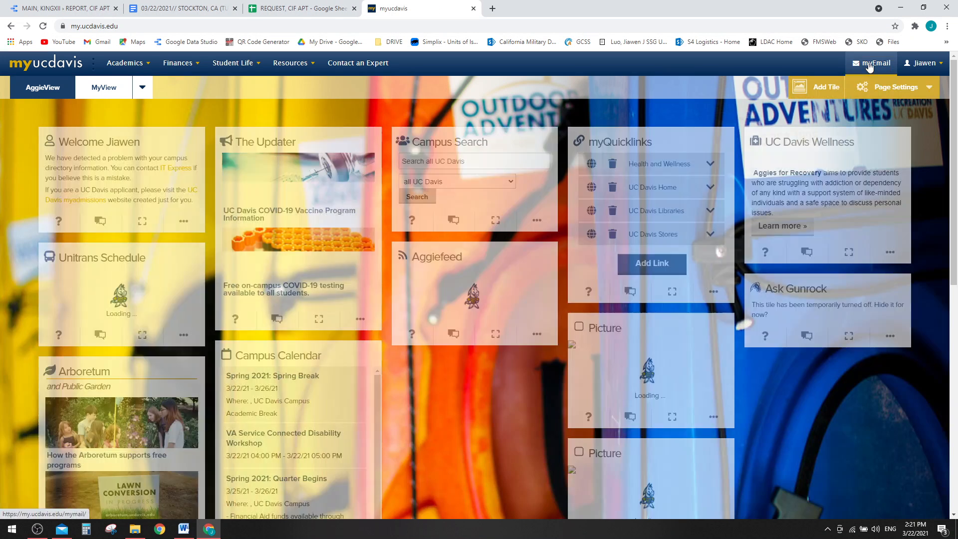
- Open myEmail and scroll down to the STOCKTON CIF APT request emails
{"action": "left_click", "coordinate": [880, 86]}
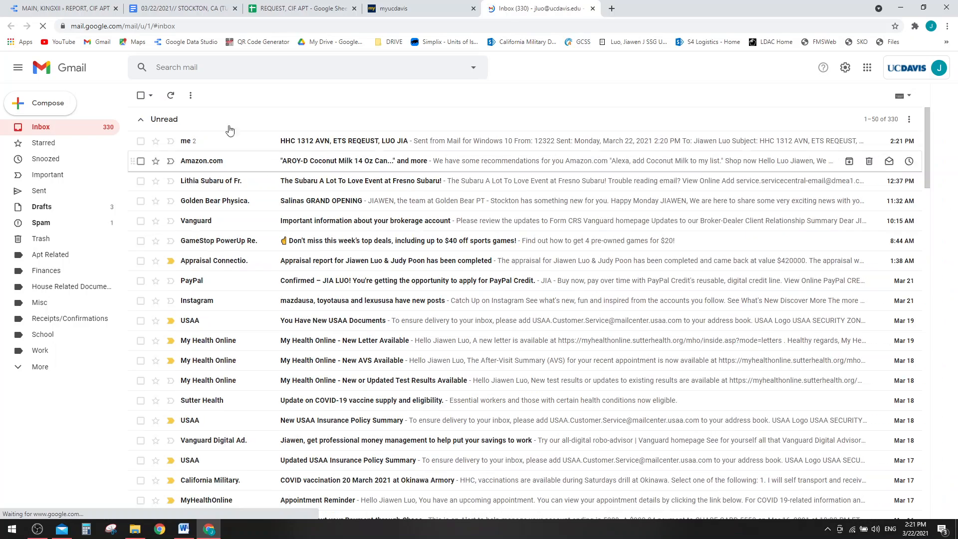
{"action": "scroll", "coordinate": [316, 299], "scroll_direction": "down", "scroll_amount": 14}
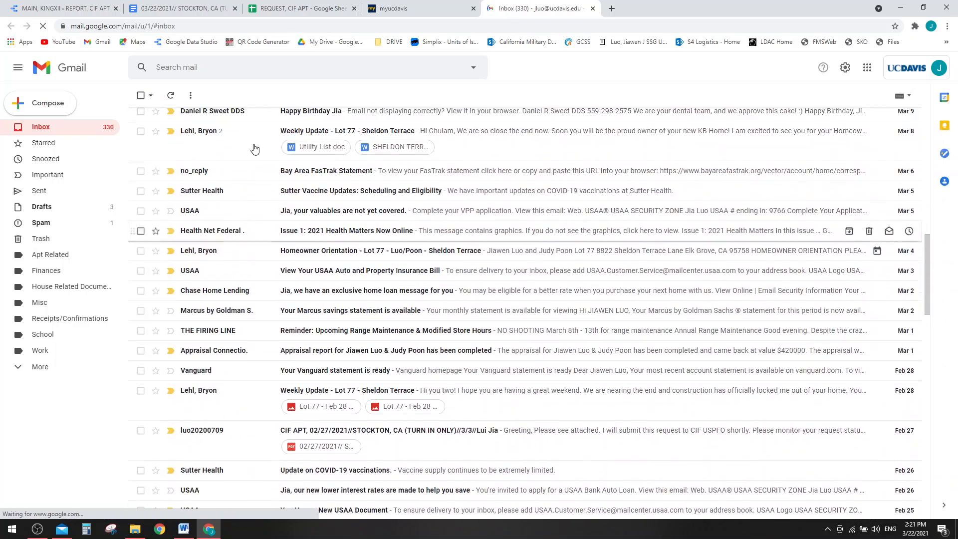
{"action": "scroll", "coordinate": [257, 329], "scroll_direction": "down", "scroll_amount": 5}
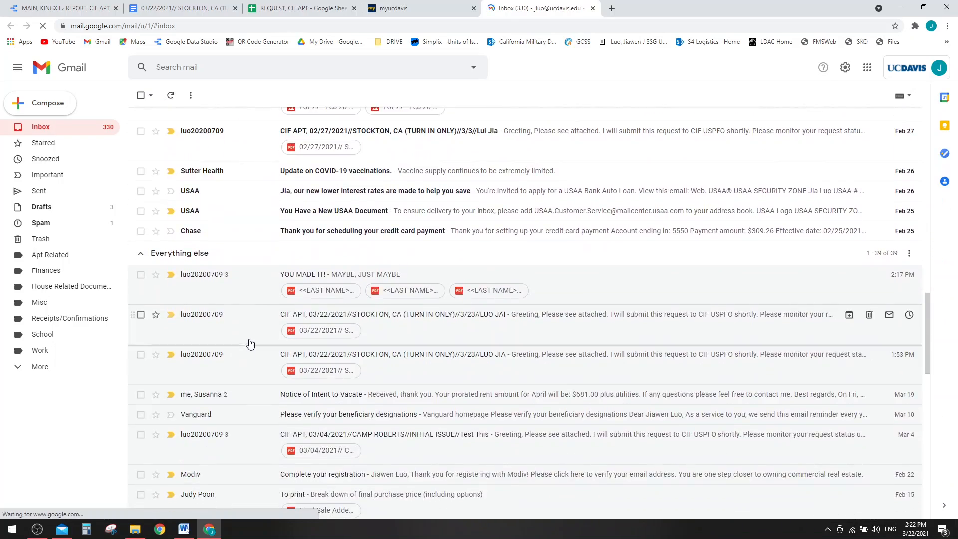
- Open the SUB, REPORT, CIF APT report from the newest email, refresh it so the request shows pending, then minimize Chrome
{"action": "left_click", "coordinate": [255, 330]}
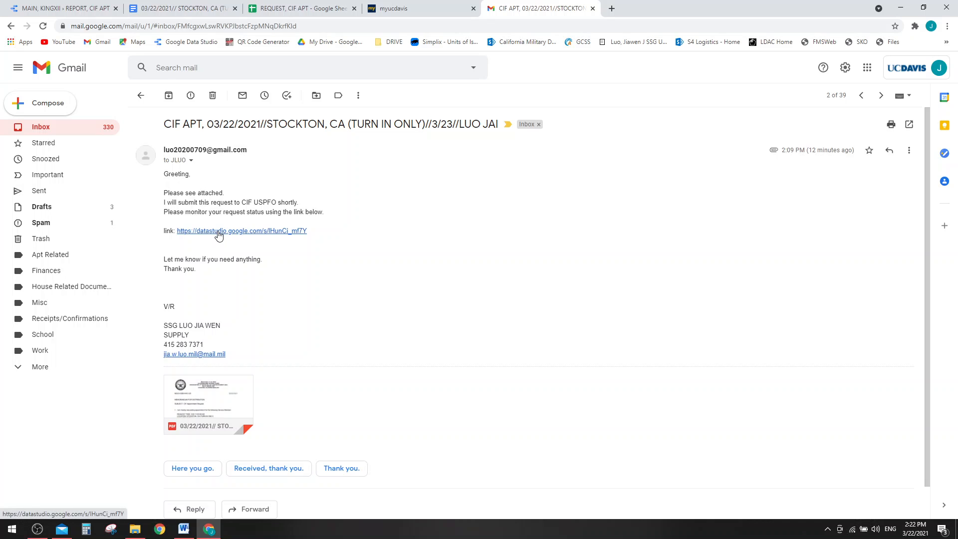
{"action": "left_click", "coordinate": [192, 233]}
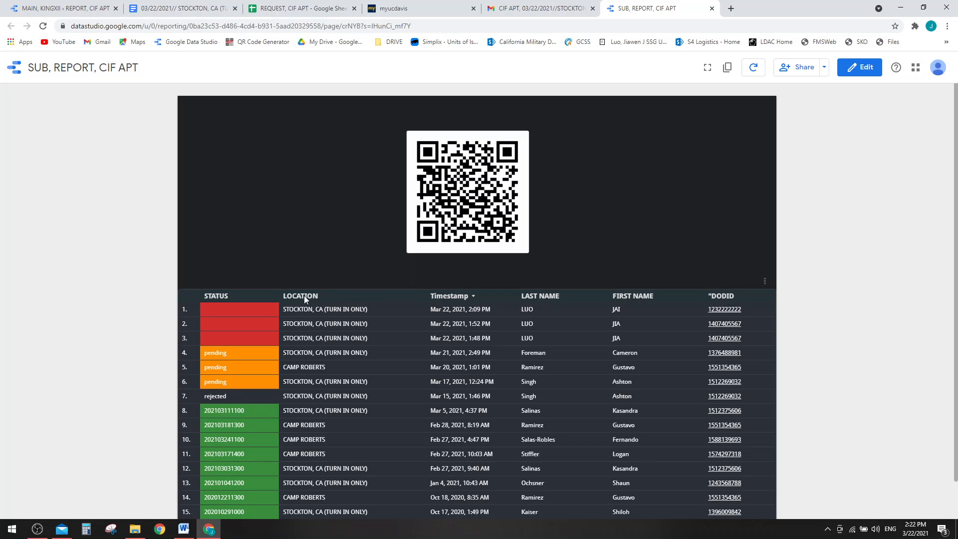
{"action": "left_click", "coordinate": [753, 67]}
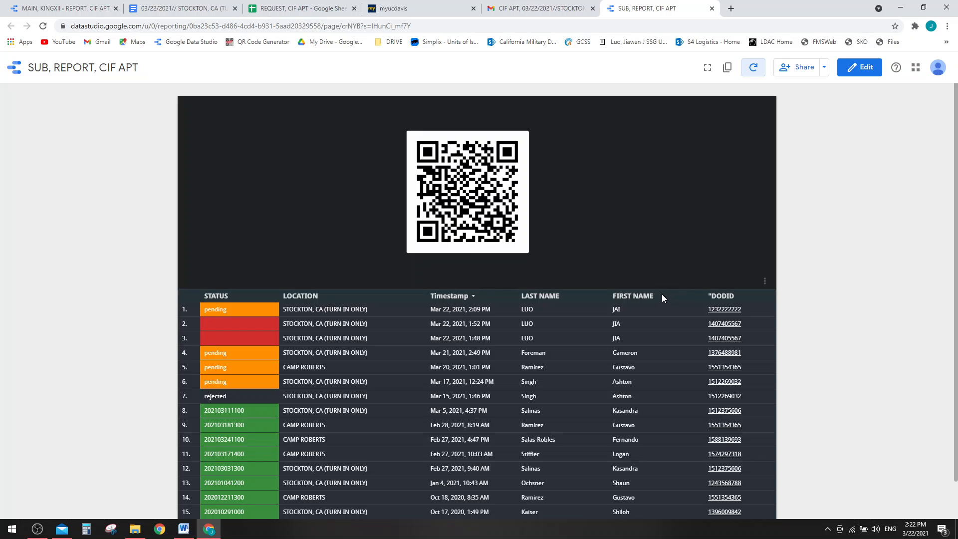
{"action": "left_click", "coordinate": [900, 8]}
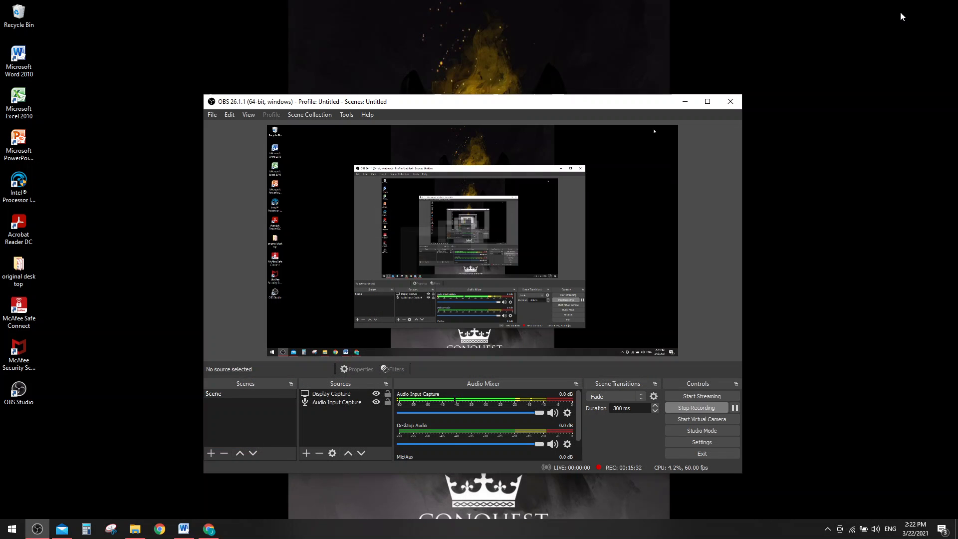
- Switch to the Word AutoCrat lesson notes showing topic, needs and goal, and clear the text selection
{"action": "left_click", "coordinate": [192, 532]}
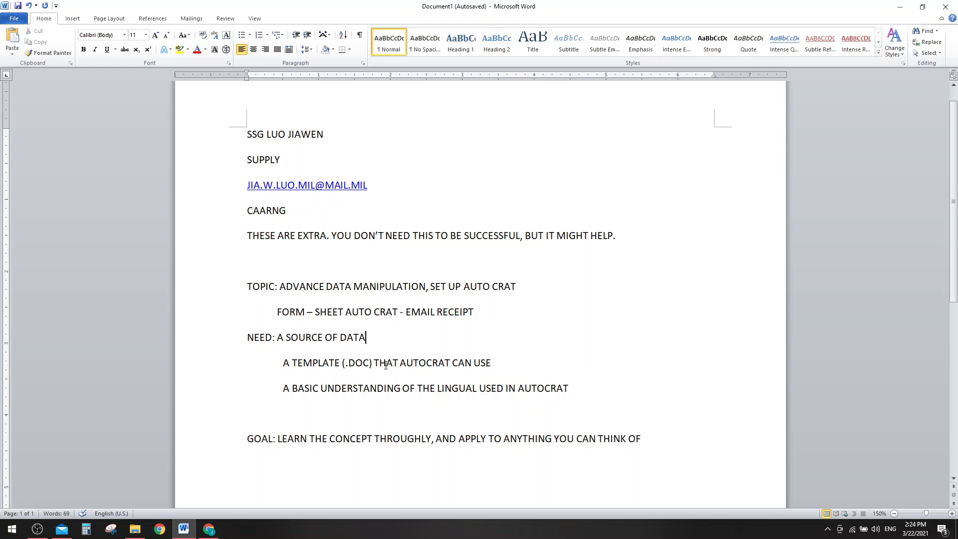
{"action": "left_click", "coordinate": [229, 189]}
{"action": "left_click", "coordinate": [312, 270]}
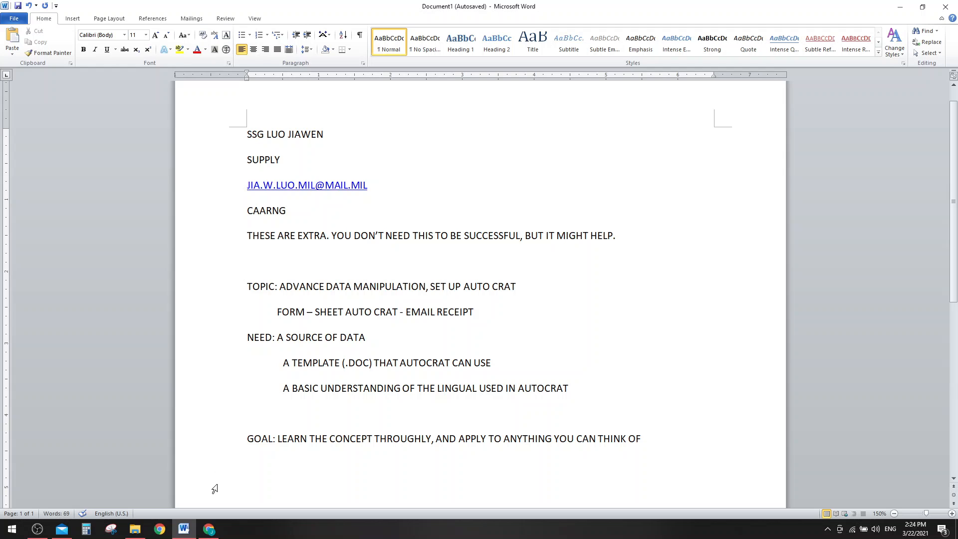